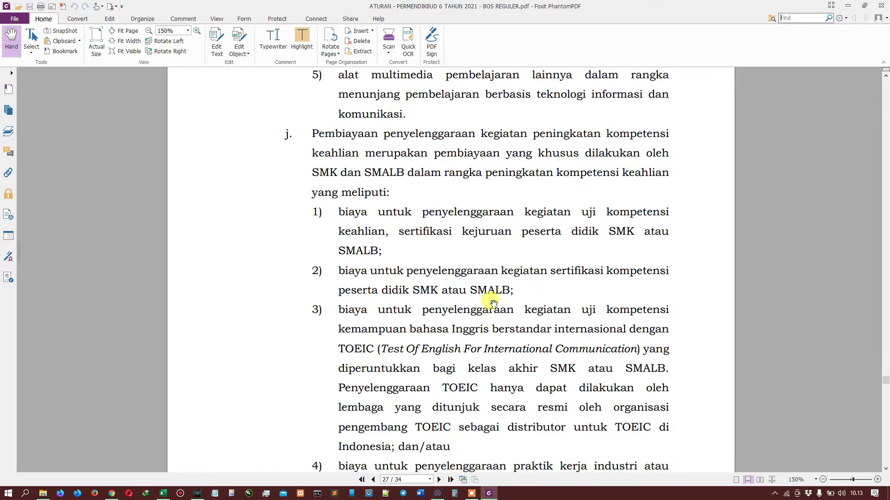
Step: Step through the HONOR search hits in the regulation PDF and clear the search highlight
key(Return)
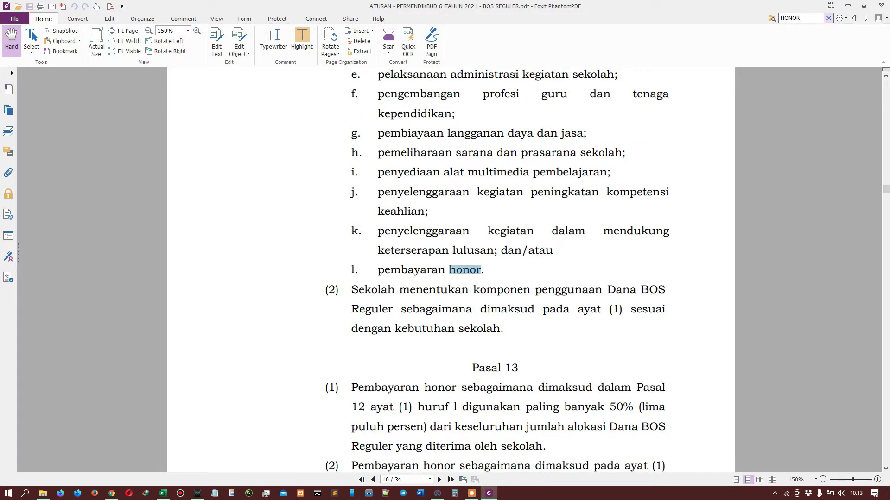
key(Return)
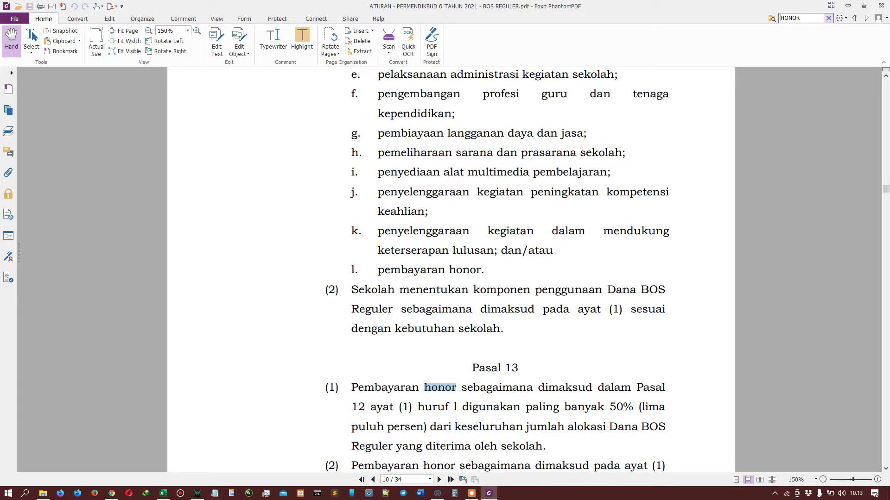
scroll(502, 325, down, 3)
scroll(505, 326, down, 1)
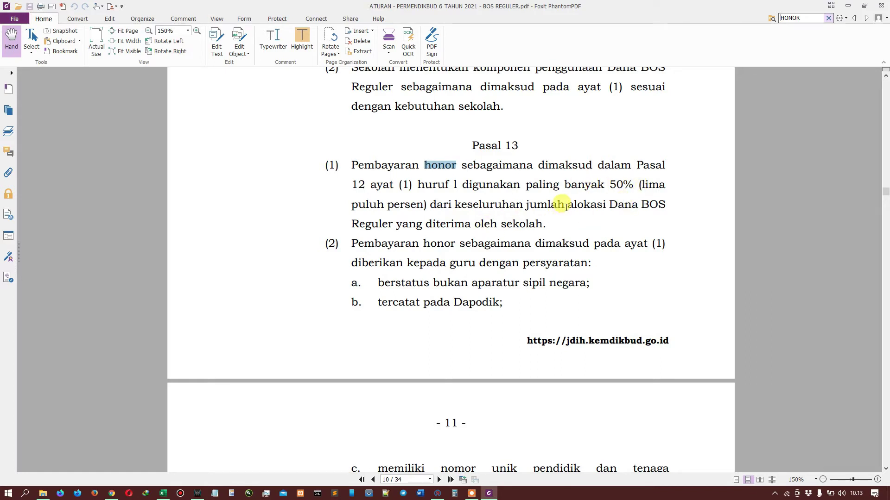
scroll(549, 223, down, 1)
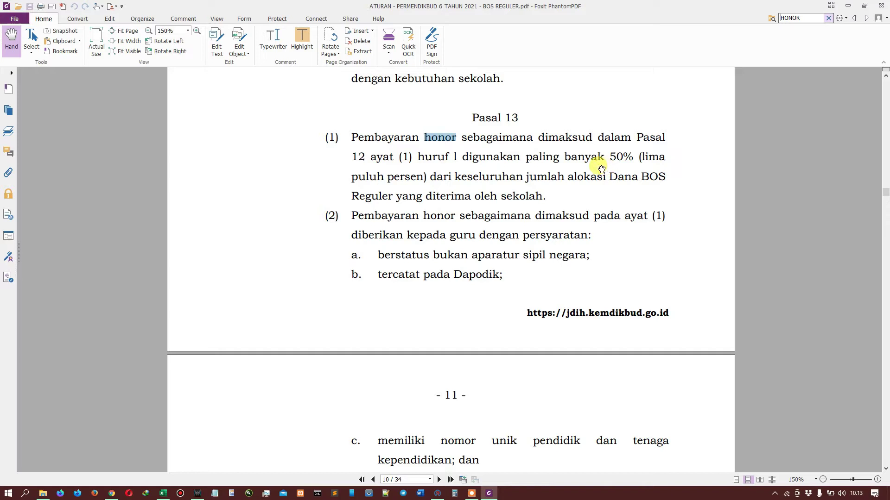
click(587, 191)
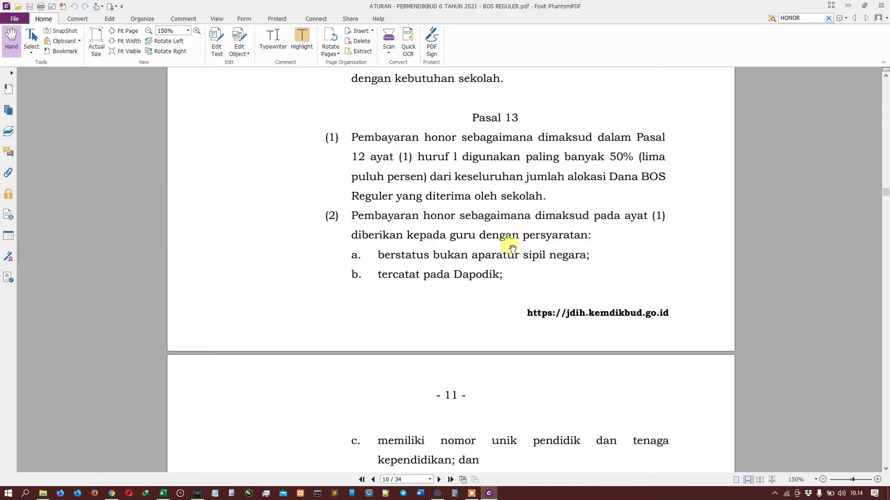
Step: Scroll down to Pasal 13 on page 11, through items (3) and (4)
scroll(505, 246, down, 1)
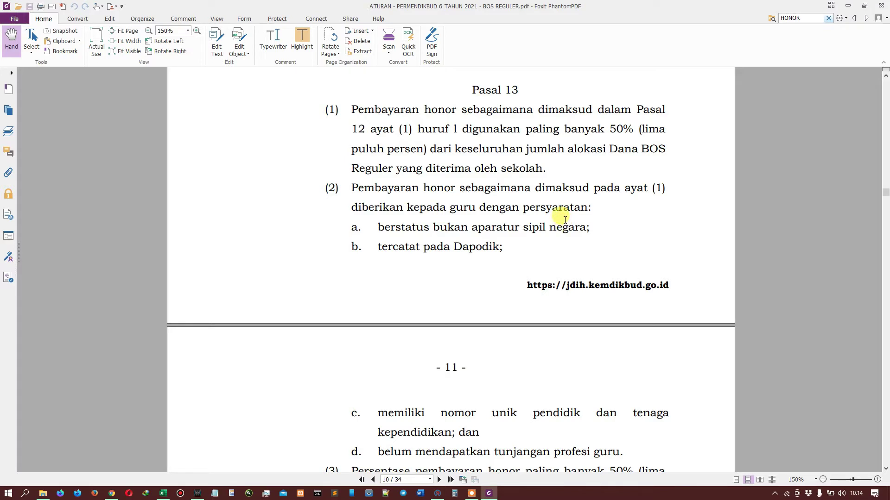
scroll(446, 237, down, 1)
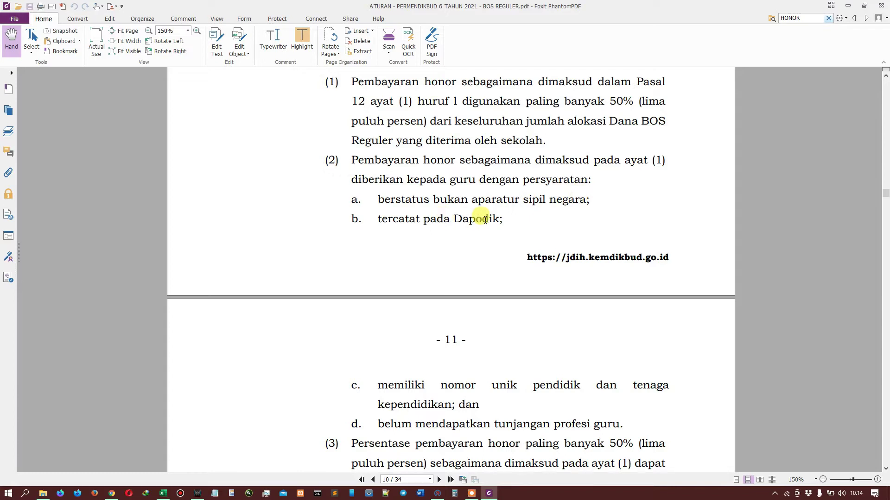
scroll(431, 298, down, 2)
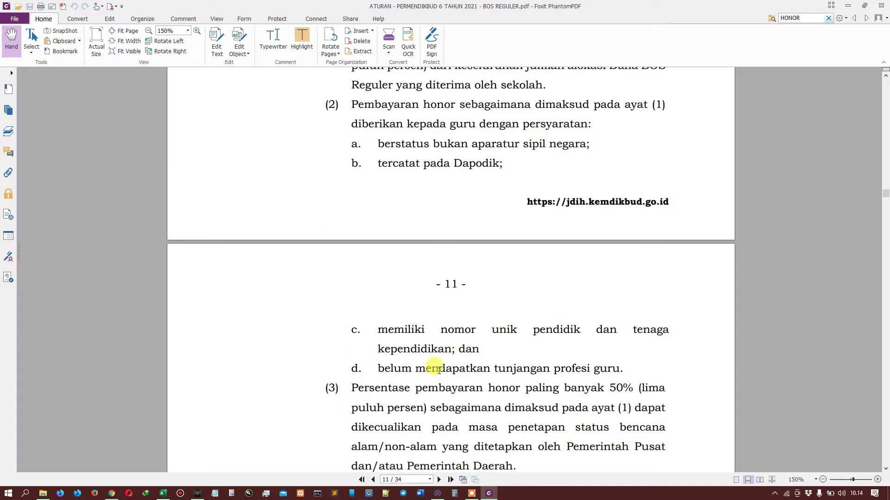
scroll(503, 368, down, 2)
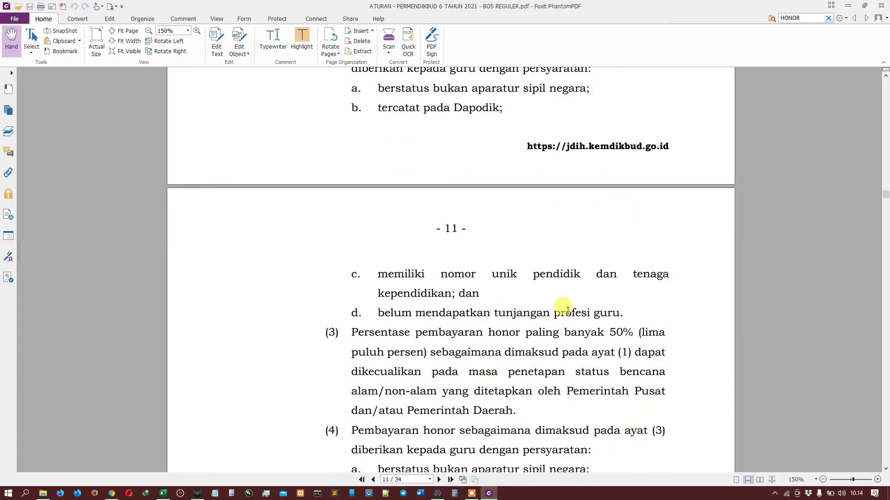
scroll(565, 310, down, 6)
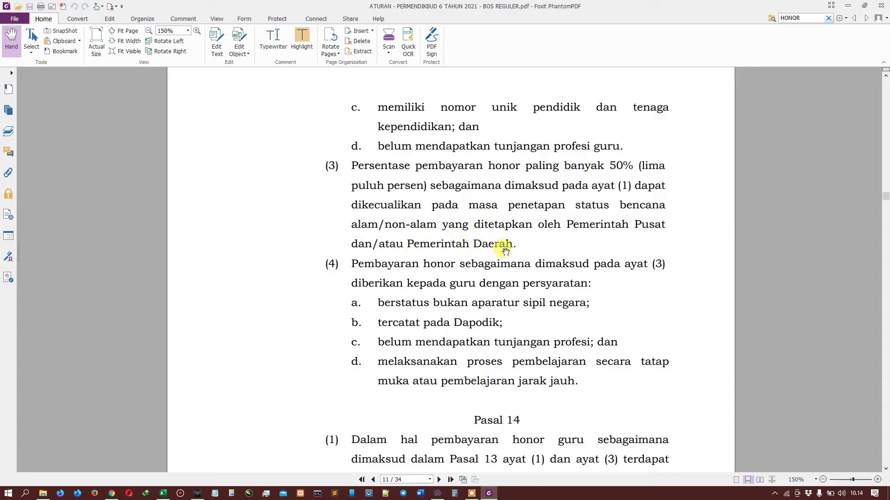
Step: Finish reading the Pasal 13 honor conditions up to Pasal 14, then switch to ARKAS
double_click(448, 244)
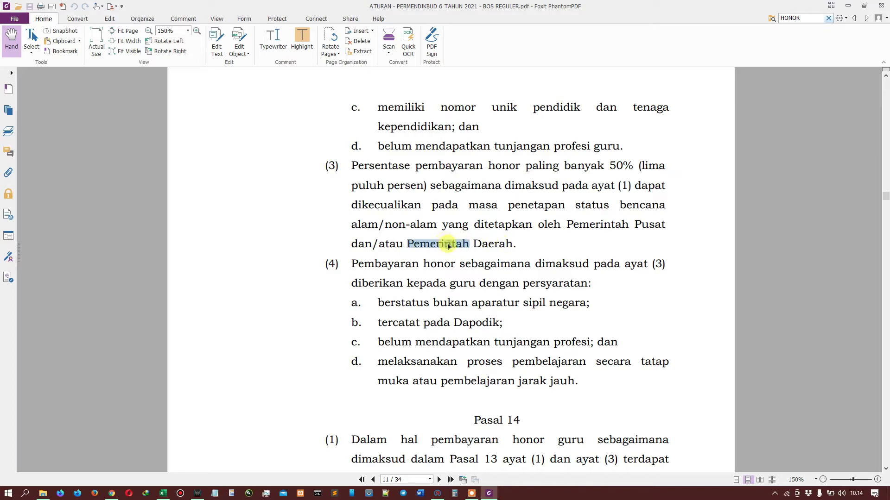
click(348, 267)
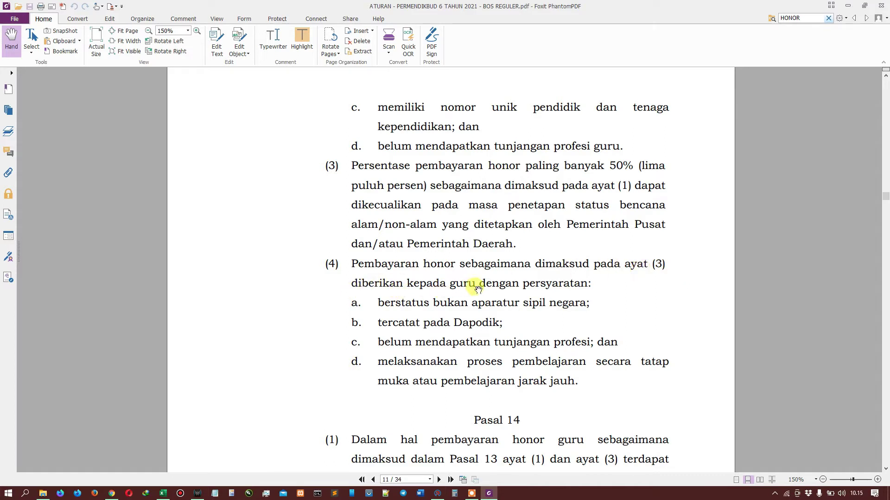
scroll(509, 292, down, 1)
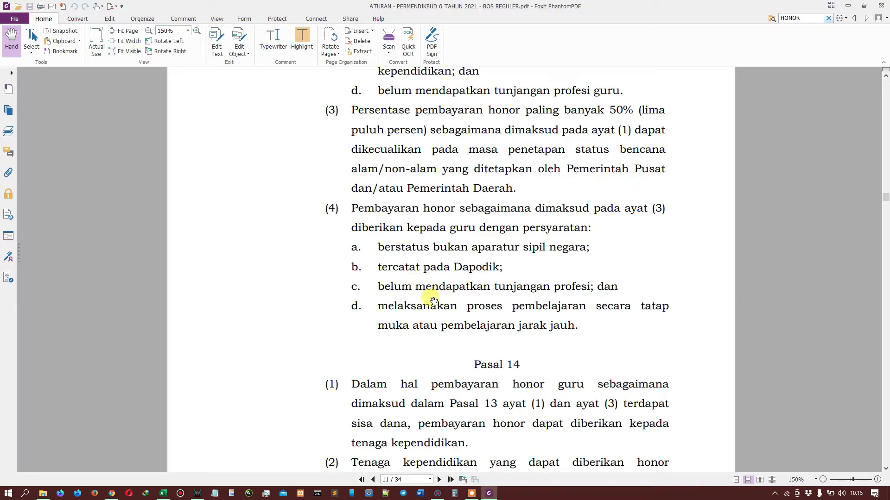
scroll(449, 294, up, 1)
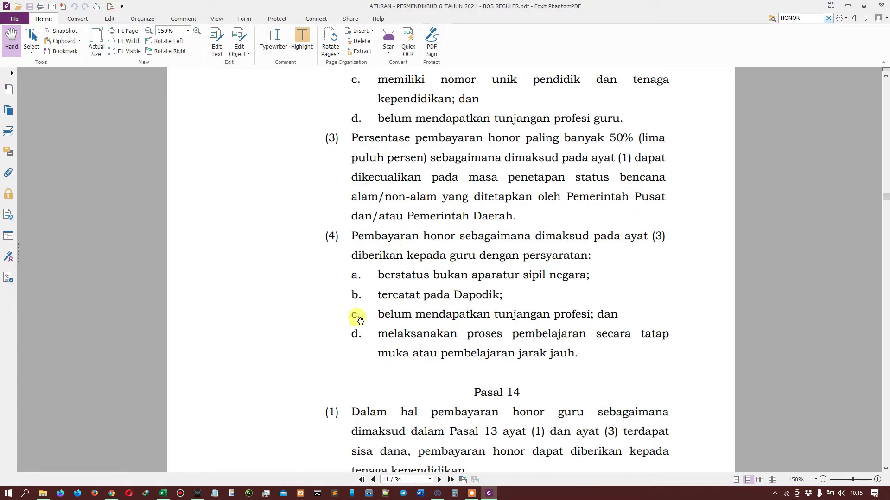
click(440, 494)
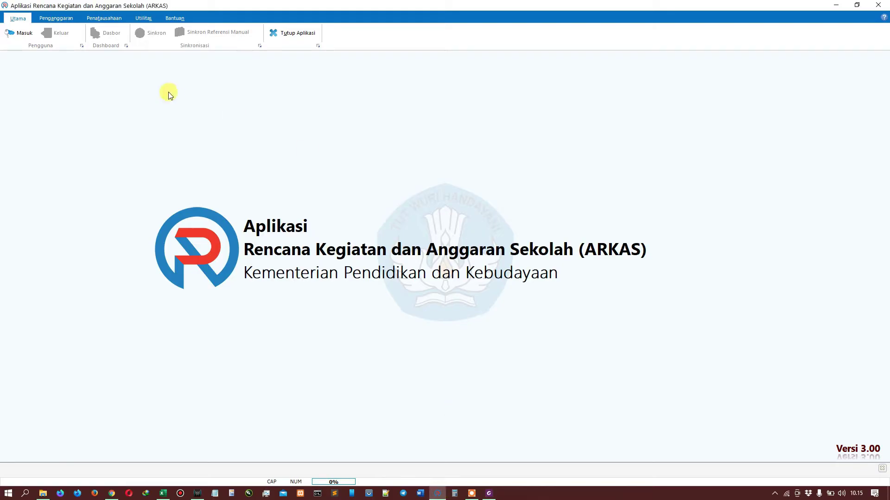
Step: Log in to ARKAS with the school account's e-mail and password
click(11, 32)
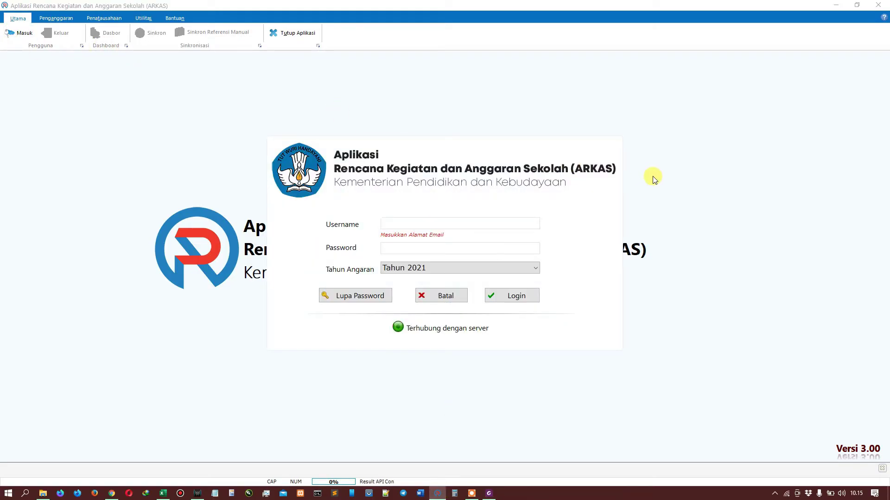
key(Tab)
key(ctrl+v)
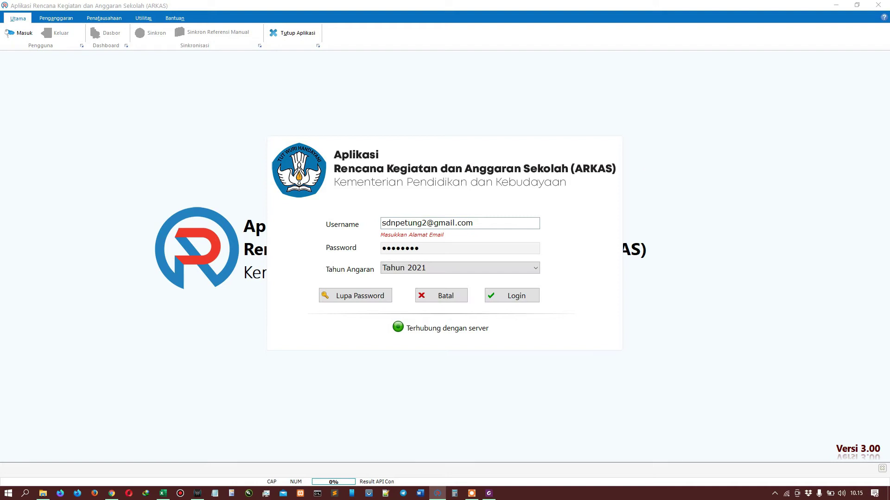
key(Return)
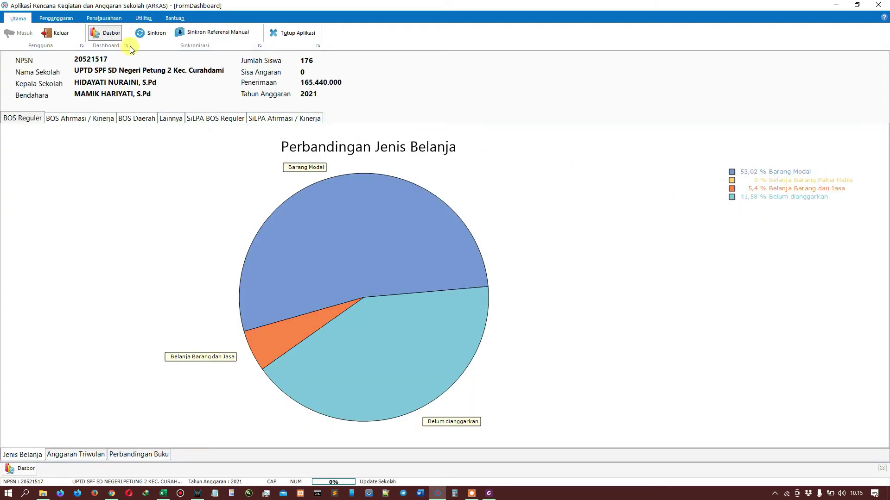
Step: Open the Kertas Kerja for the BOS Reguler fund and start a new entry
click(56, 18)
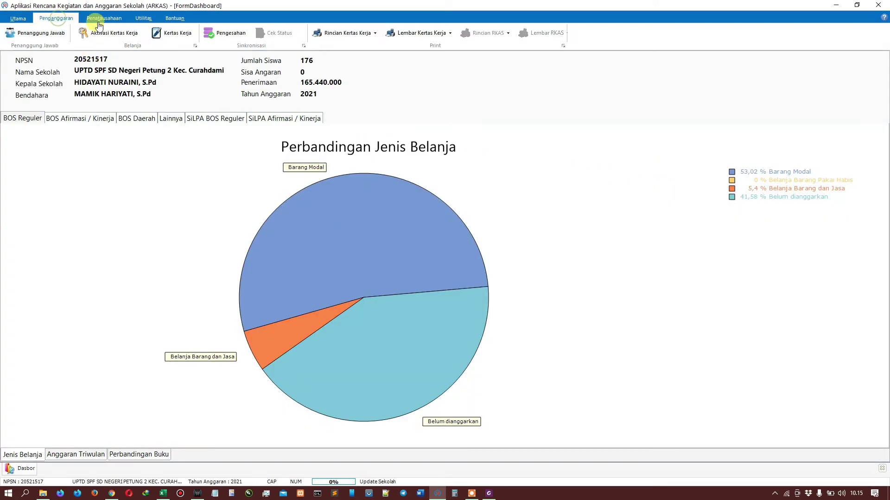
click(176, 37)
click(846, 64)
click(760, 75)
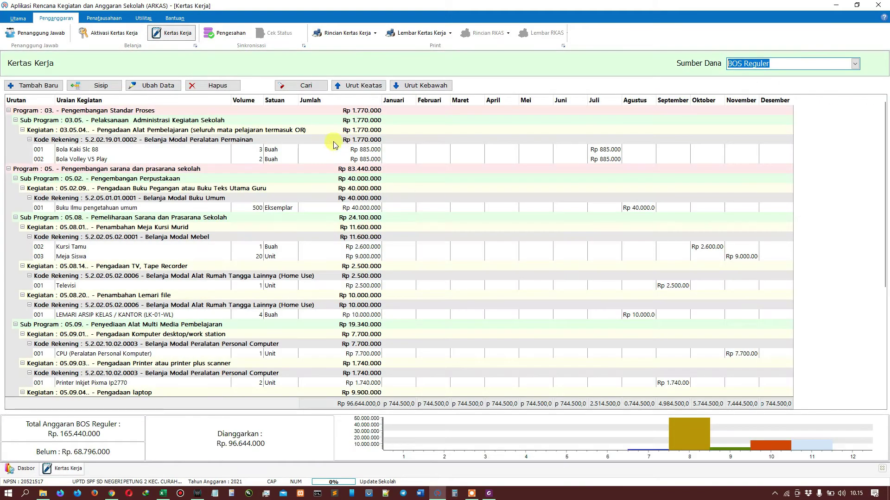
click(19, 86)
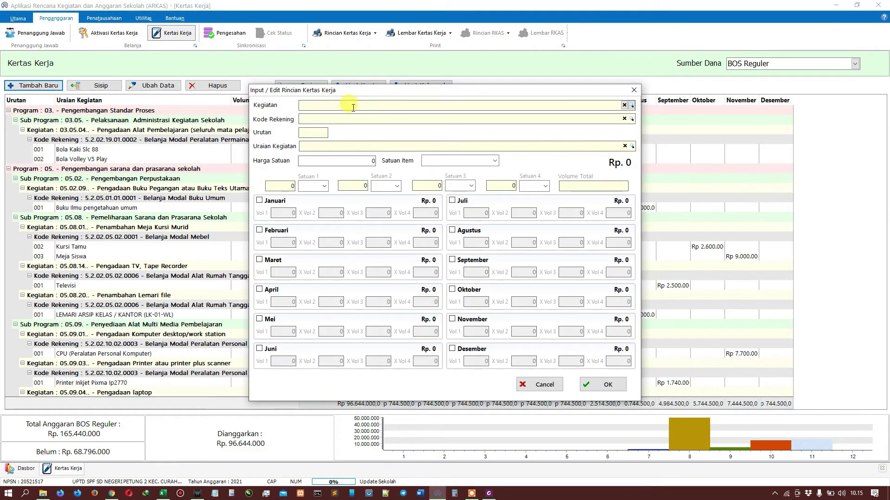
Step: Set Kegiatan to 07.12.01 Pembayaran Honor Guru and account 5.1.02.02.01.0013 Honorarium Guru
text(ONOR)
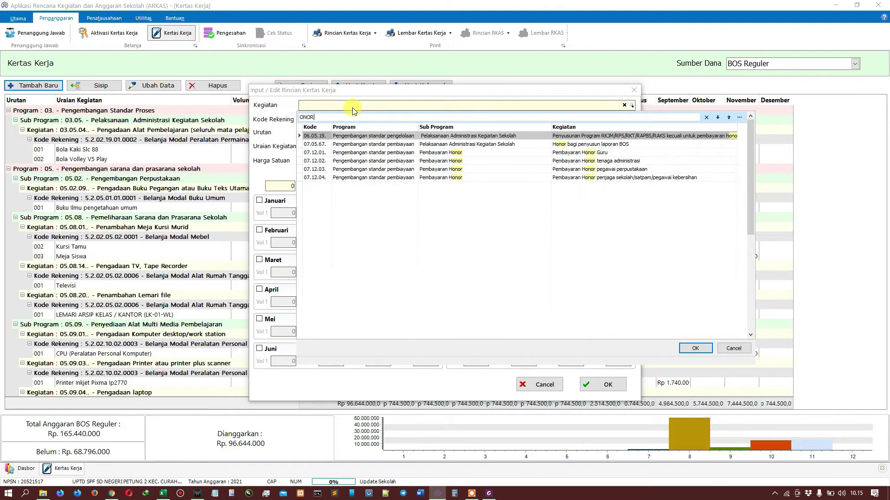
click(596, 158)
click(695, 348)
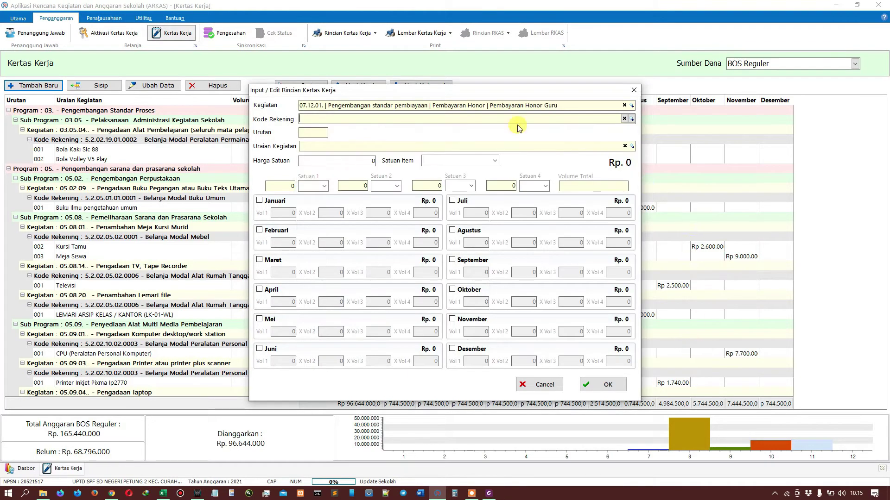
click(631, 120)
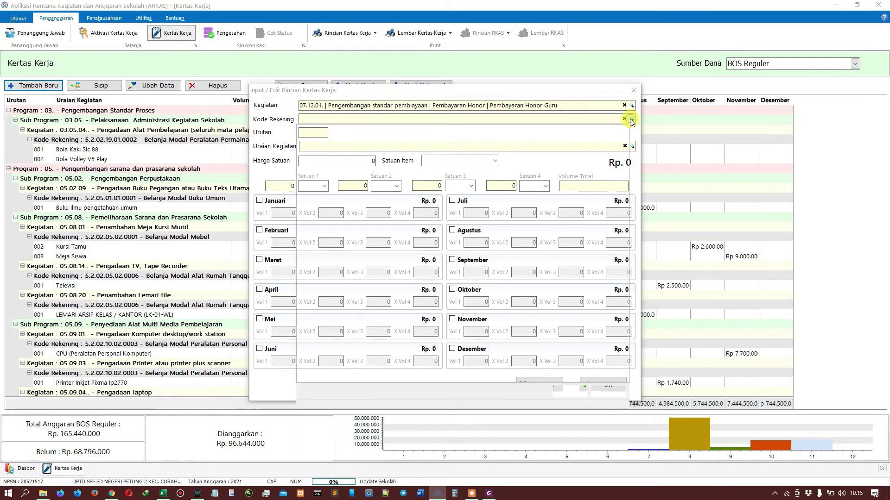
text(HONO)
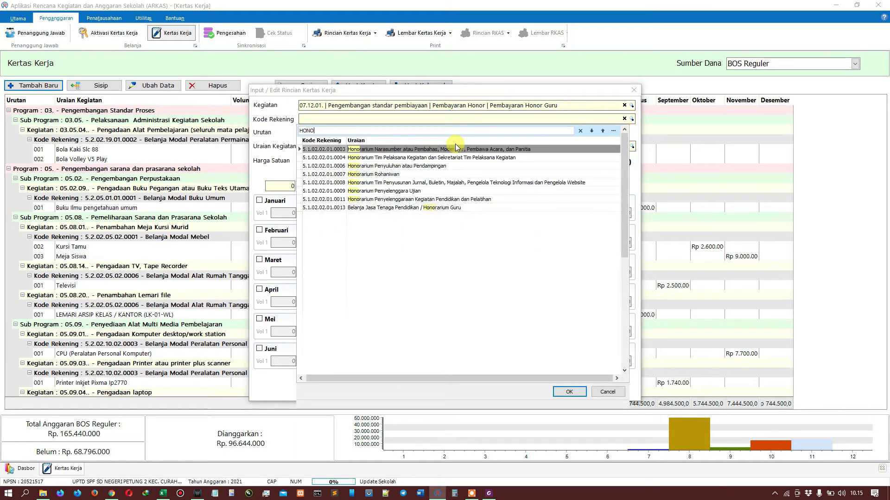
click(401, 209)
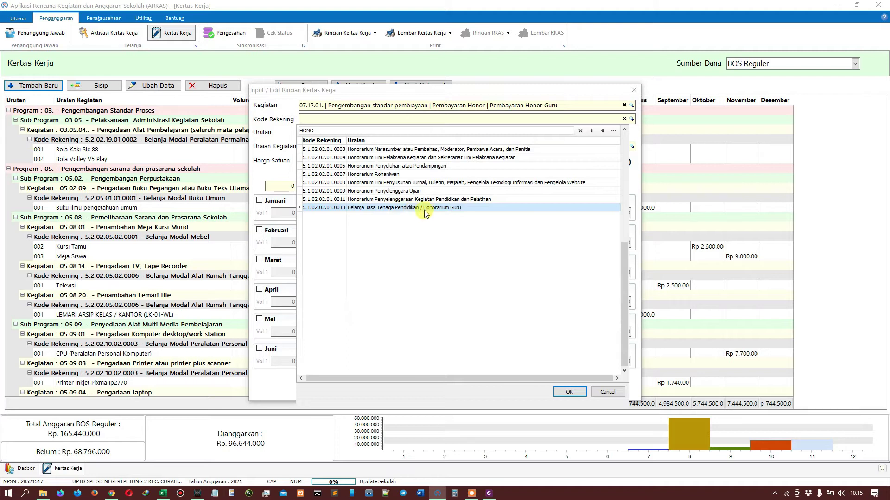
click(575, 392)
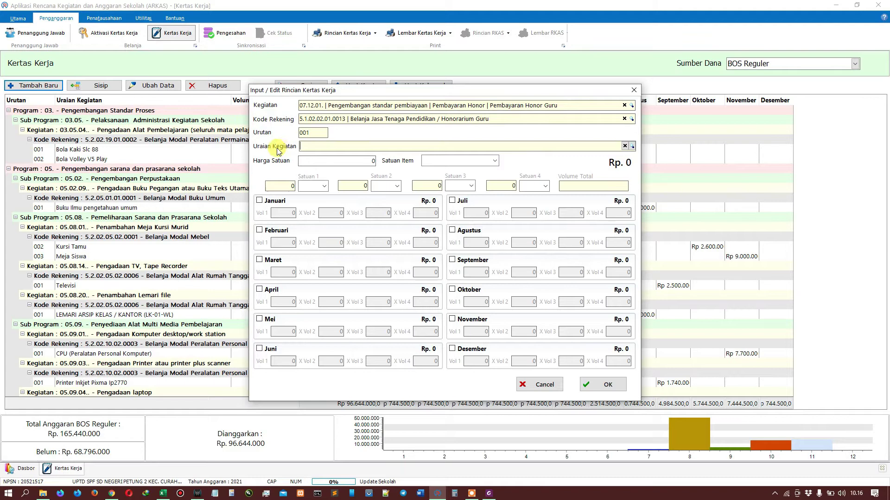
Step: Choose the first teacher from the staff list as the Uraian Kegiatan, checking the regulation PDF
click(631, 146)
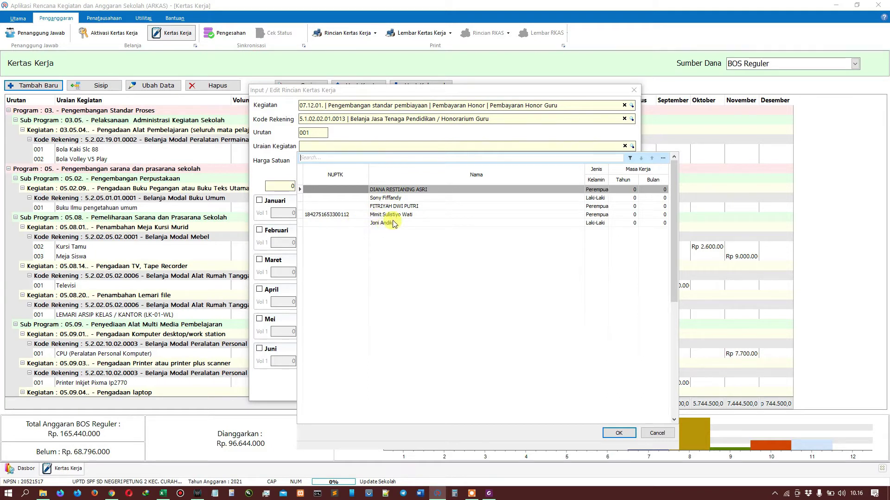
click(363, 215)
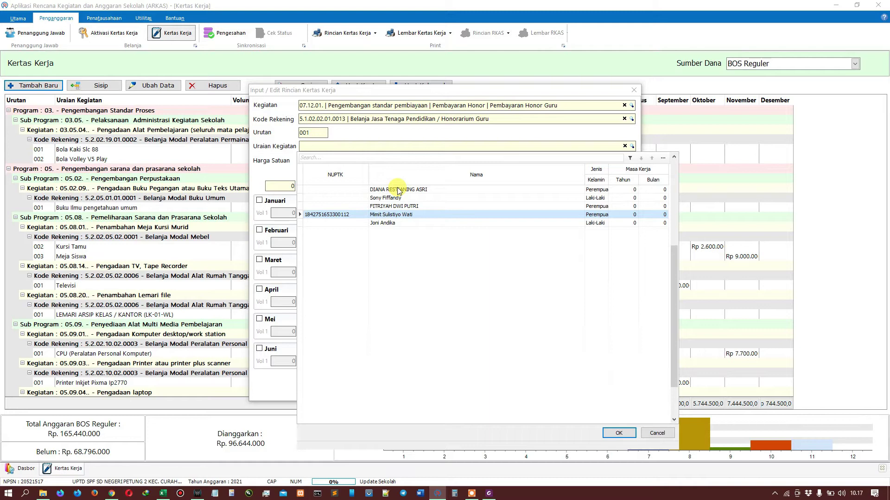
click(489, 493)
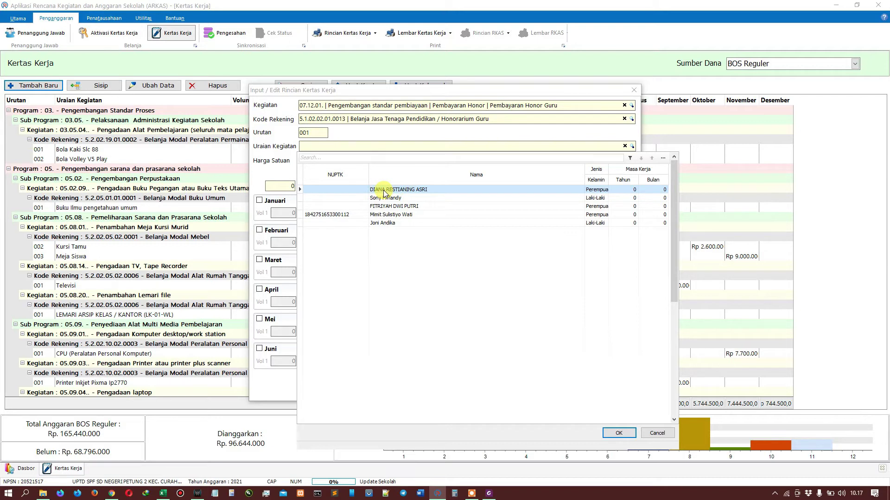
click(621, 433)
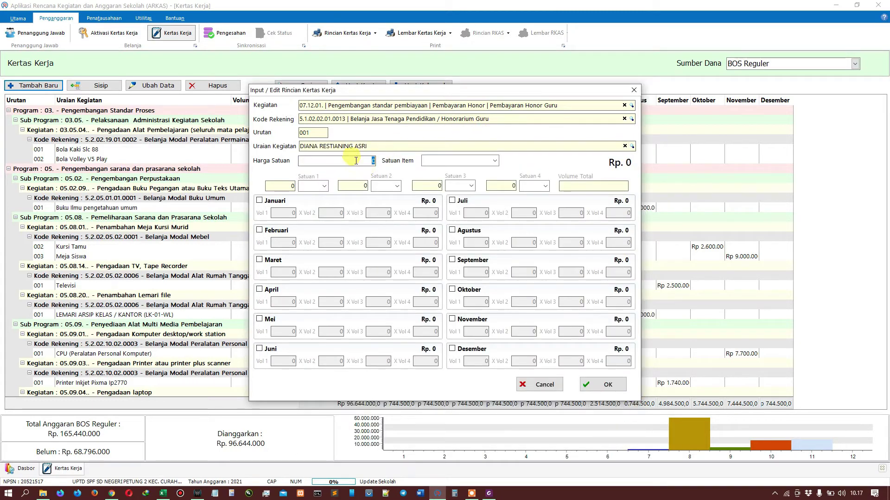
Step: Enter a unit price of 200.000 and choose Orang Bulan as the item unit
text(200.000)
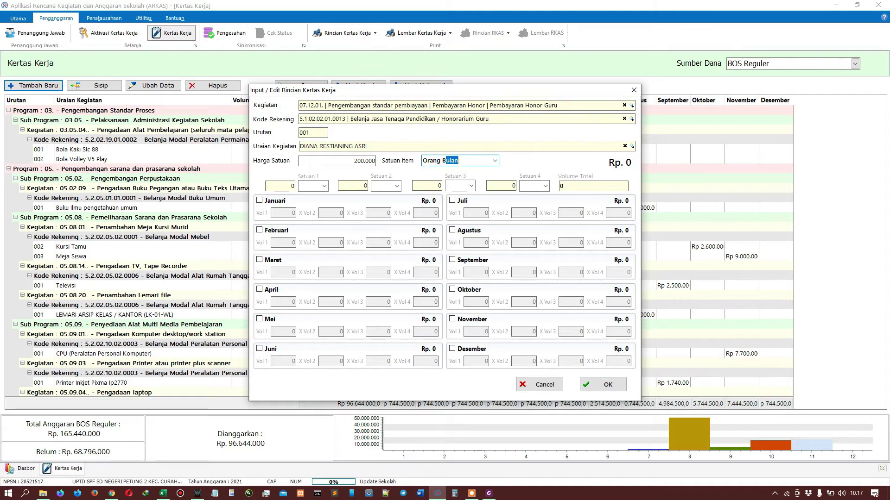
click(375, 161)
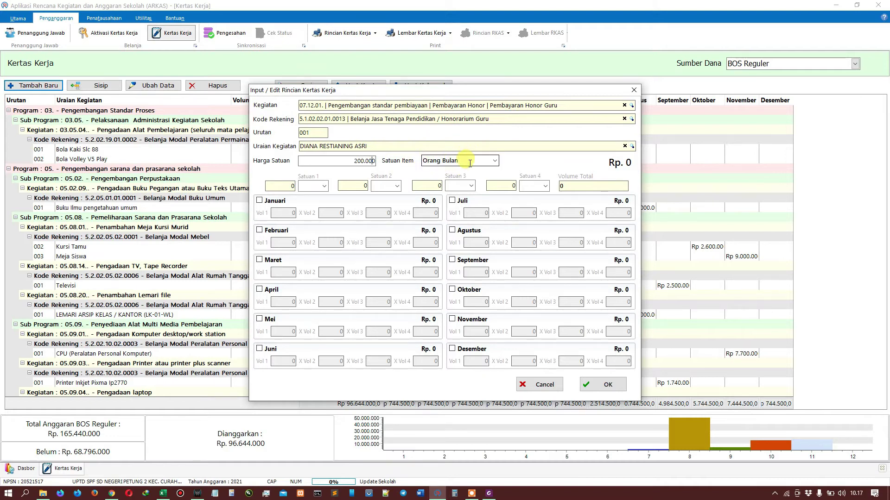
Step: Tick January through June with volume 1 each, and set Satuan 1 to Orang
click(265, 205)
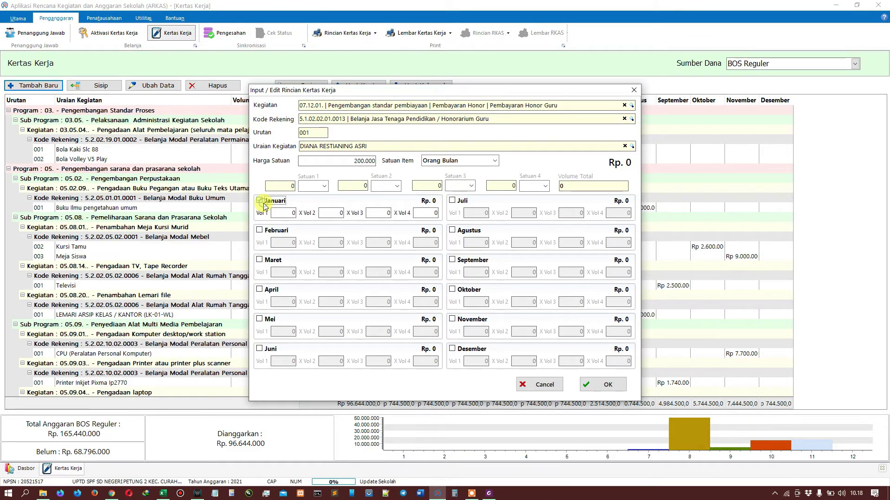
click(285, 212)
text(1)
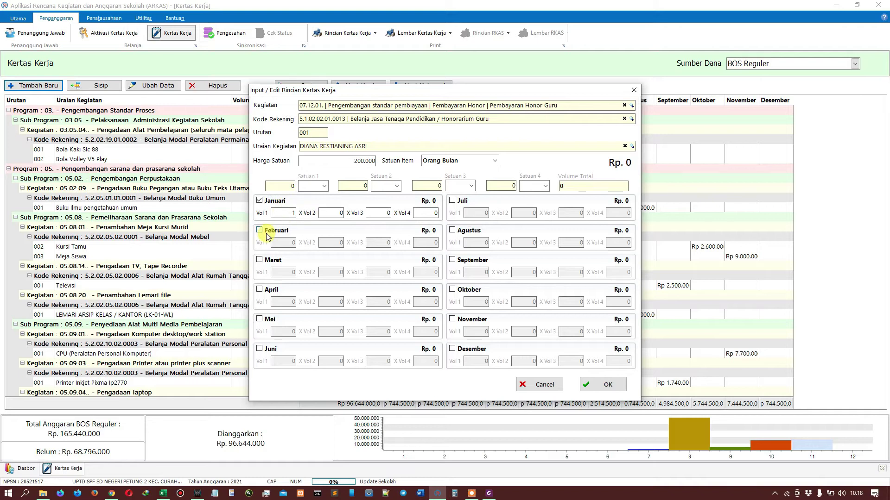
click(268, 234)
click(285, 213)
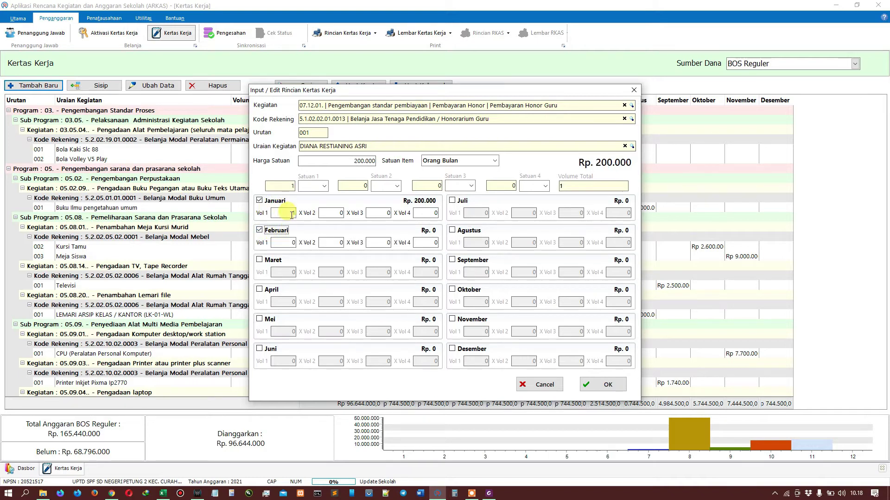
click(320, 186)
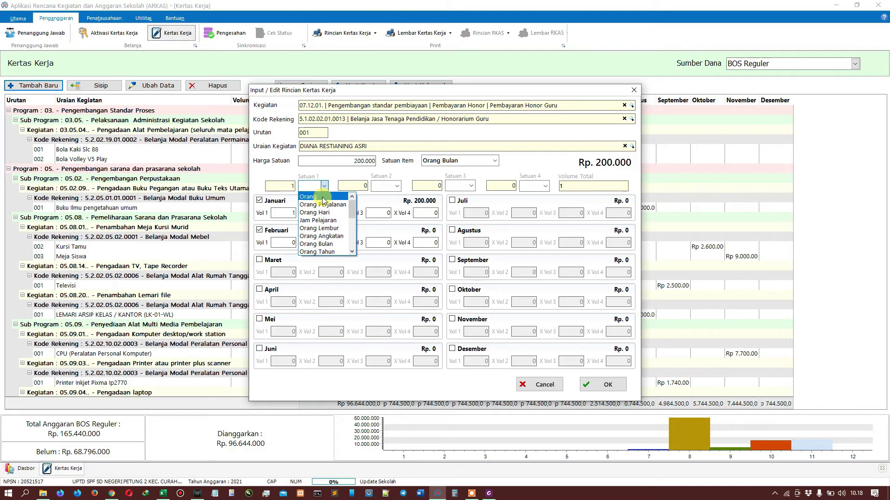
click(322, 198)
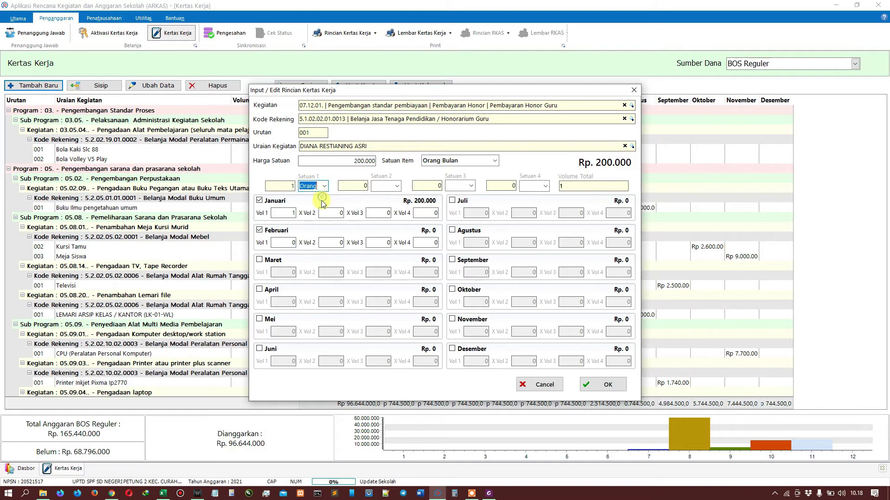
click(277, 242)
text(1)
click(268, 261)
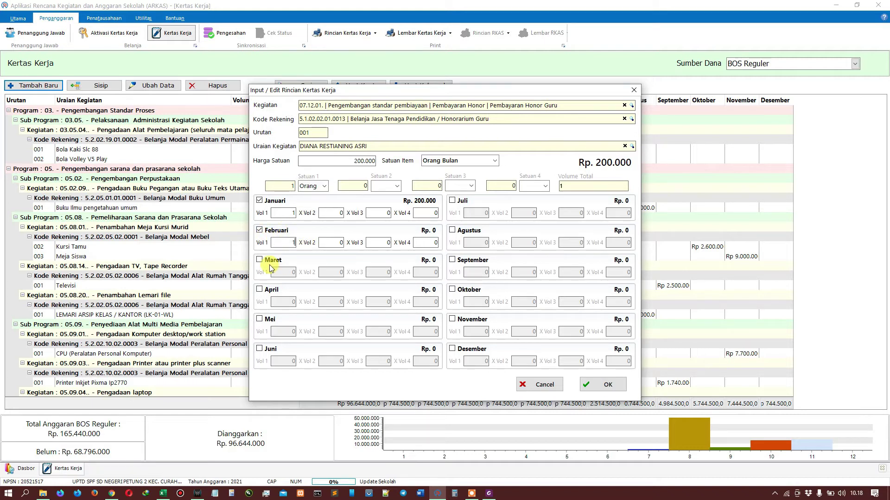
click(282, 272)
text(1)
click(259, 289)
text(1)
click(268, 320)
text(1)
click(270, 350)
text(1)
Step: Tick July through December with volume 1 each and save the Rp 2.400.000 entry
click(452, 200)
text(1)
click(460, 232)
text(1)
click(456, 261)
text(1)
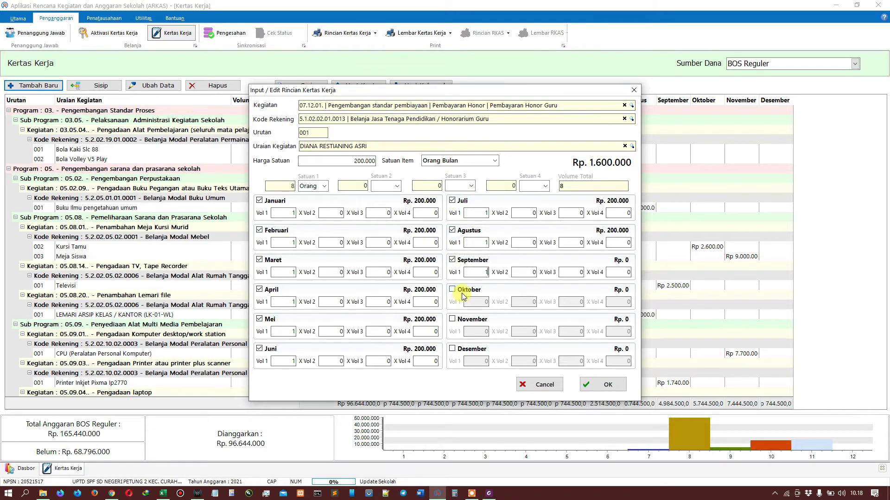
click(456, 290)
text(1)
click(457, 319)
text(1)
click(461, 349)
text(1)
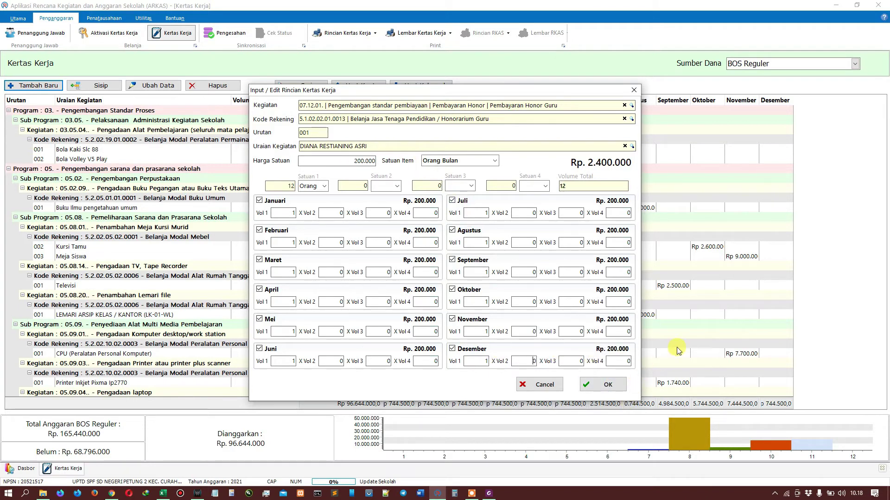
click(597, 386)
Step: Select the new teacher honorarium row and insert a new entry after it (Urutan 002)
scroll(440, 325, down, 5)
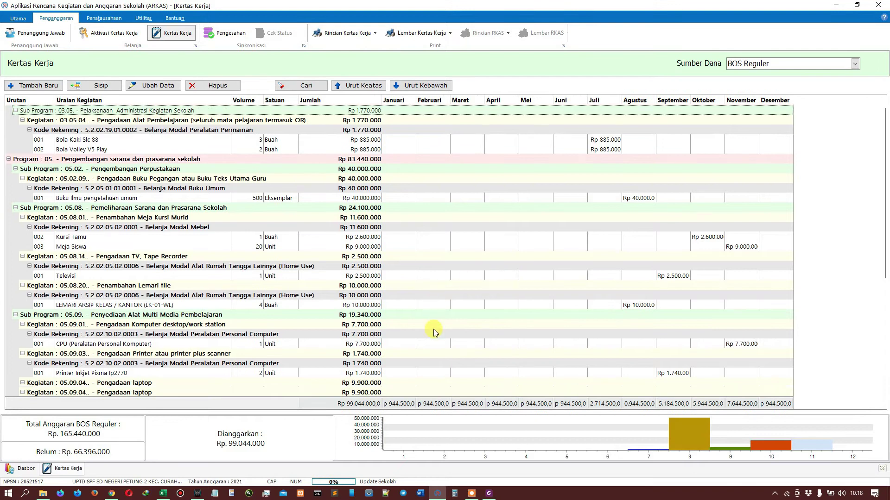
scroll(451, 357, down, 3)
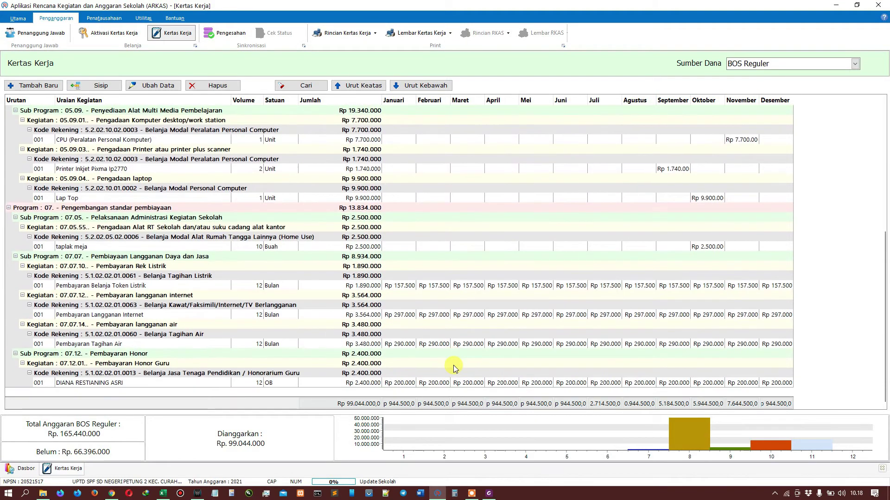
click(196, 385)
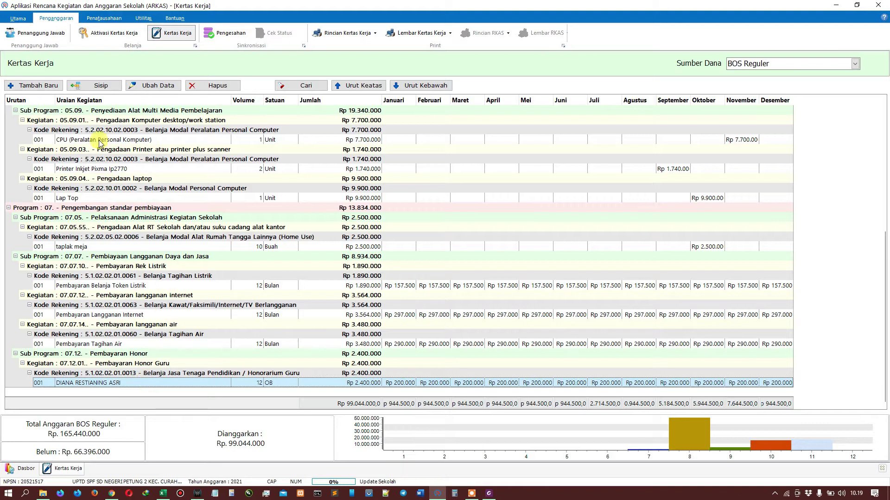
click(86, 89)
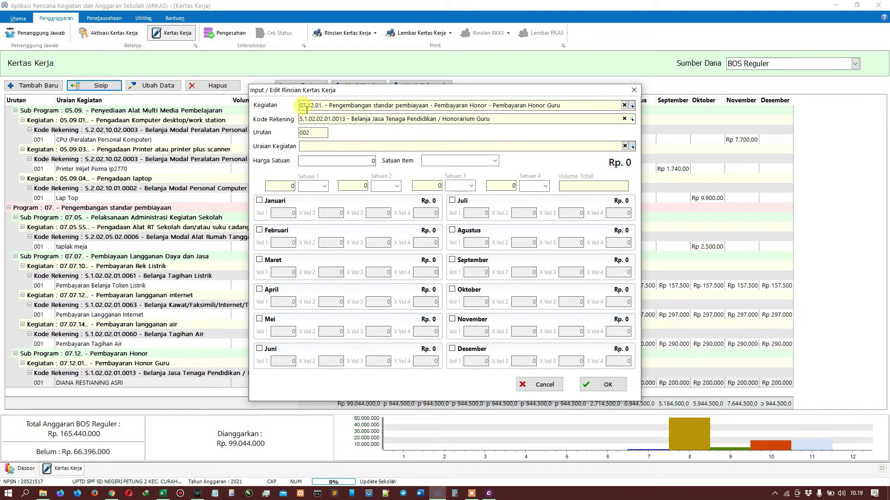
Step: Pick the second teacher as the description, with unit price 200000 and unit Orang Bulan
click(632, 147)
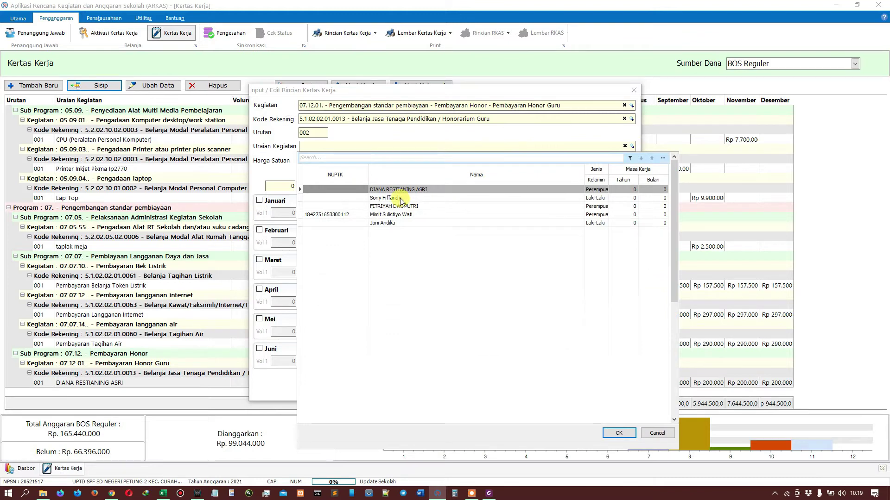
click(399, 198)
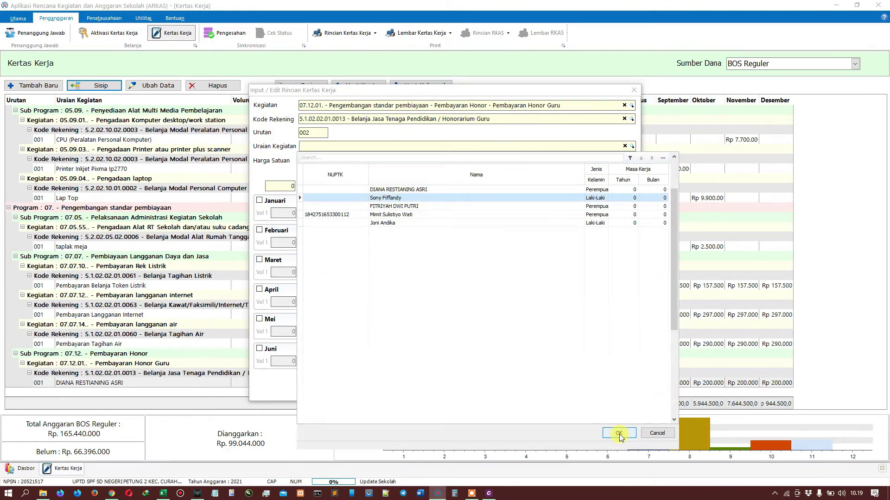
click(619, 432)
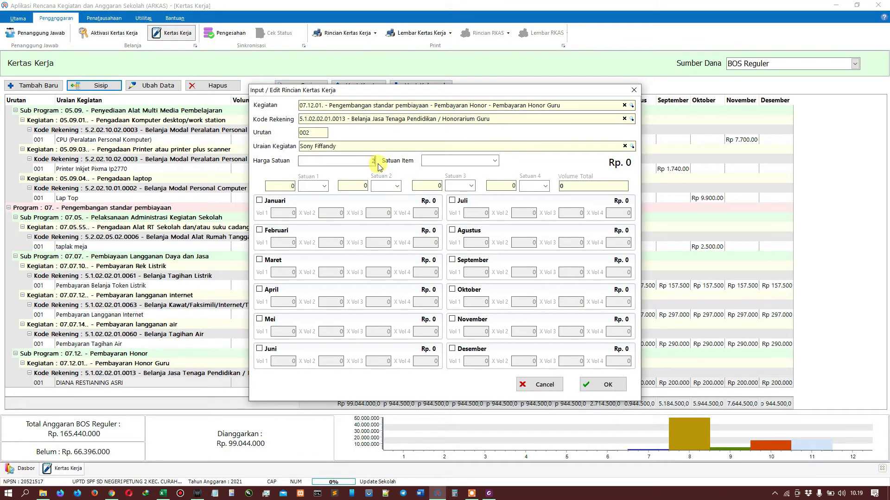
text(200000)
key(Tab)
text(Orang B)
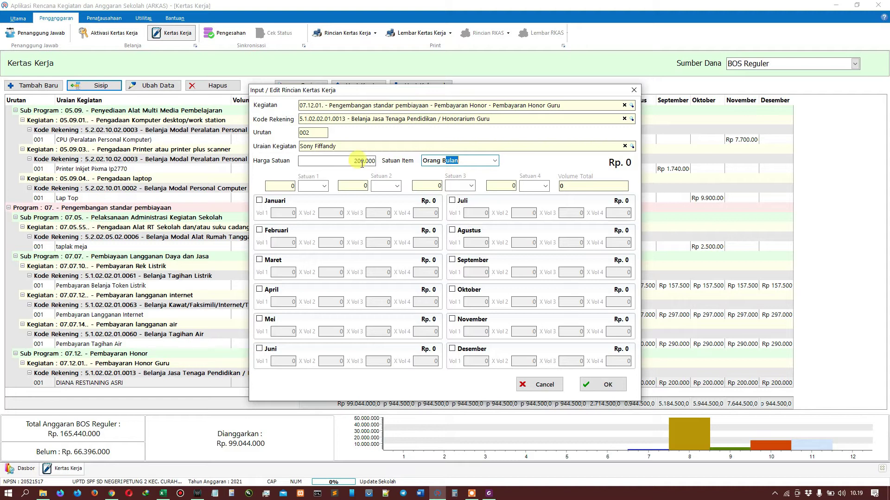
Step: Tick January through August, correcting August's volume back to 1
click(263, 201)
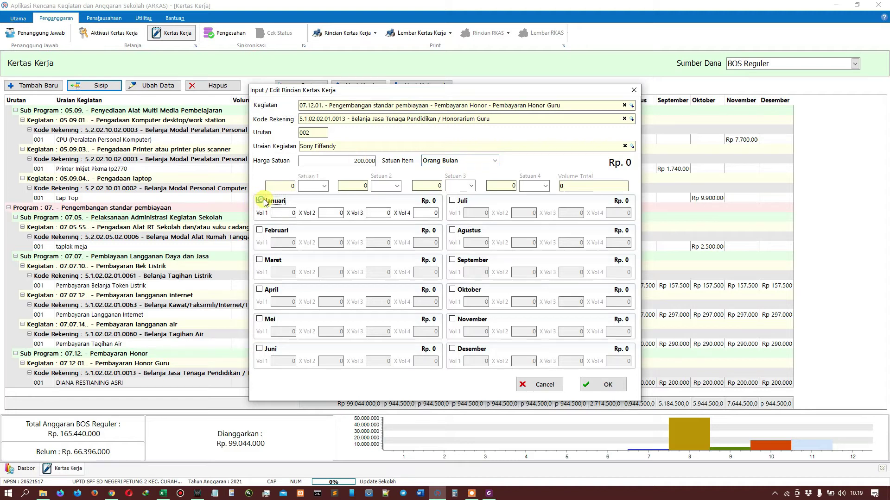
click(261, 231)
click(272, 260)
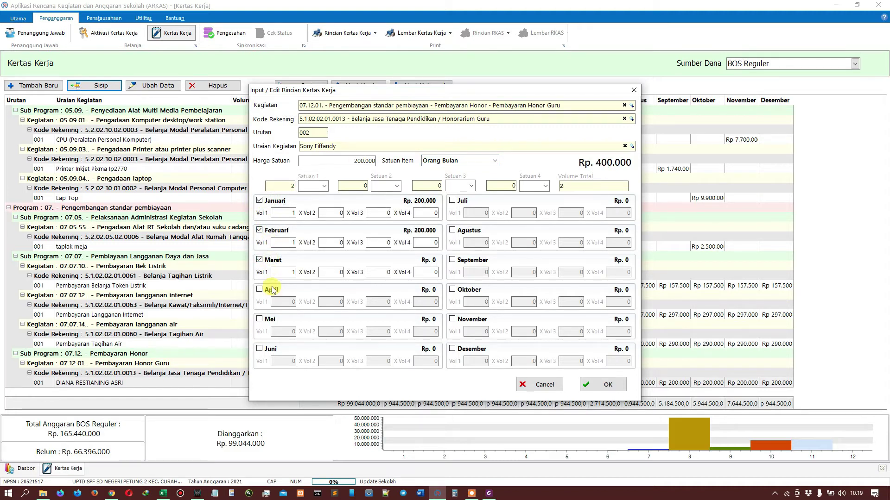
click(263, 290)
click(262, 319)
click(277, 351)
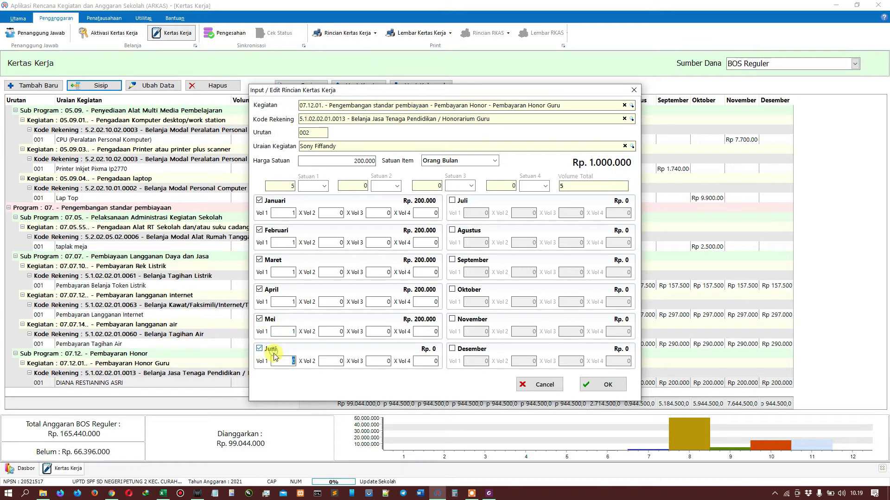
click(462, 201)
click(468, 231)
double_click(481, 247)
text(2)
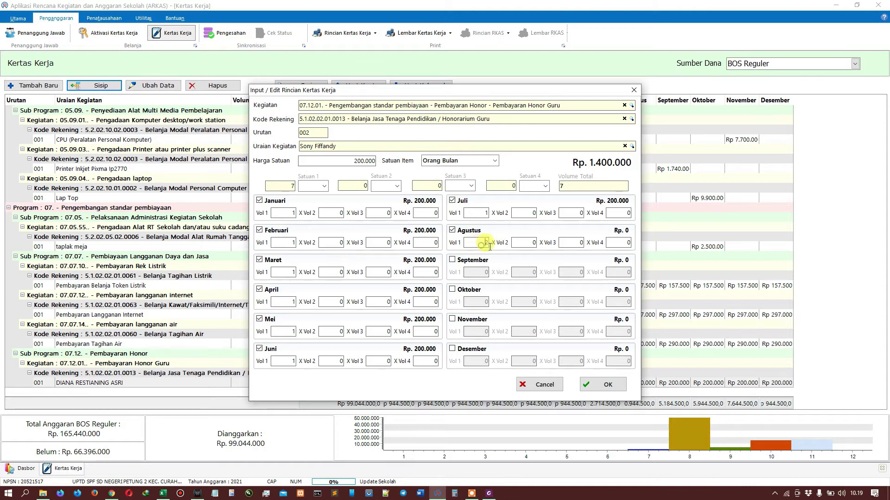
double_click(485, 244)
text(1)
double_click(486, 243)
click(524, 242)
Step: Tick September through December at volume 1, set Satuan 1 to Orang, and save entry 002
click(451, 260)
click(477, 273)
text(1)
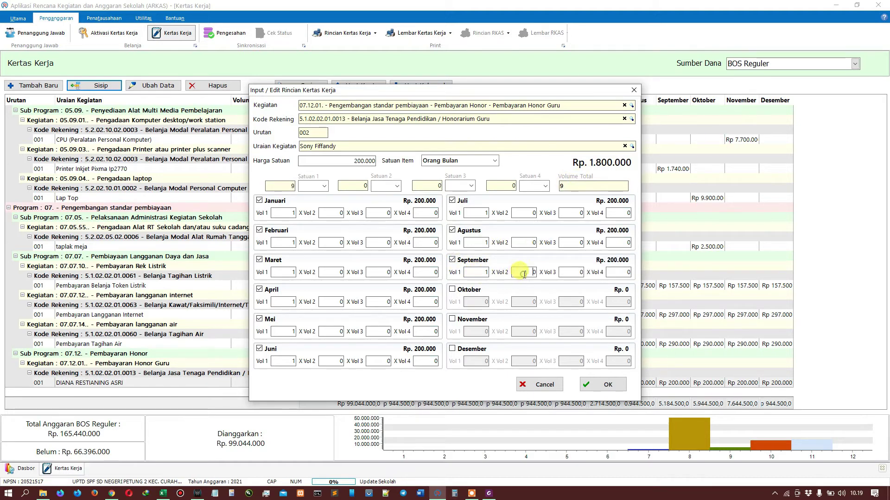
click(452, 290)
text(1)
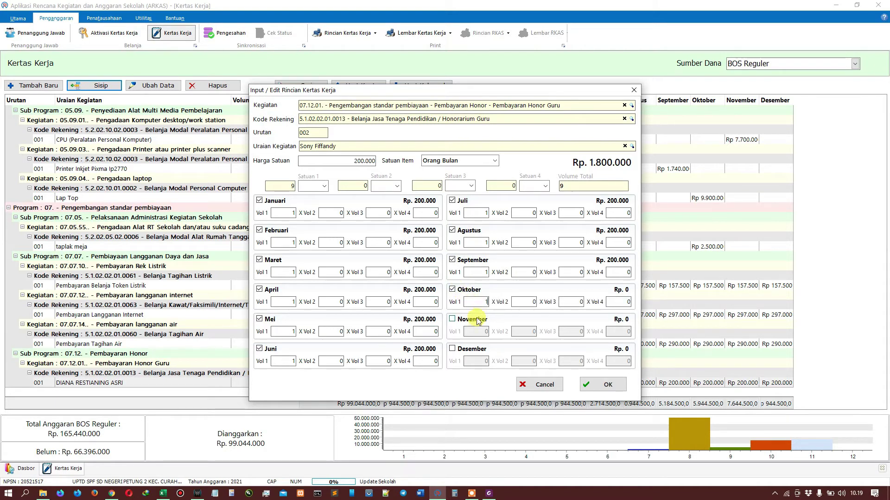
click(452, 319)
click(473, 331)
text(1)
click(468, 352)
click(477, 361)
text(1)
click(527, 362)
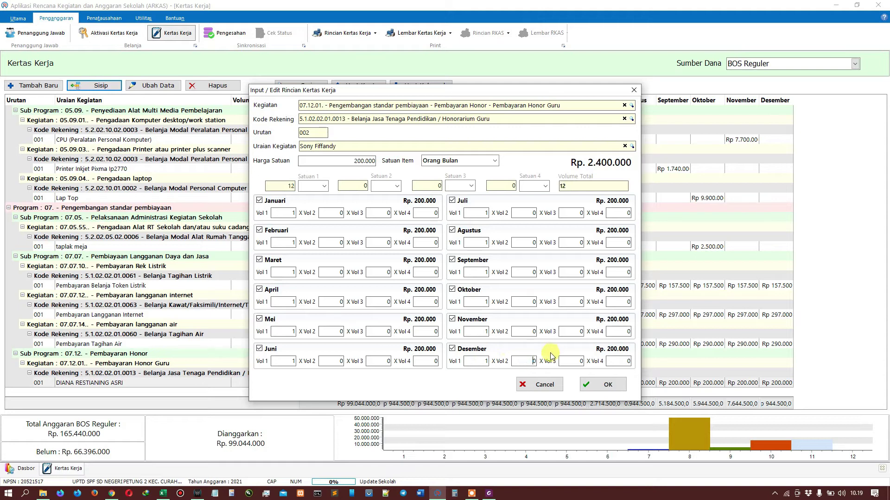
click(324, 187)
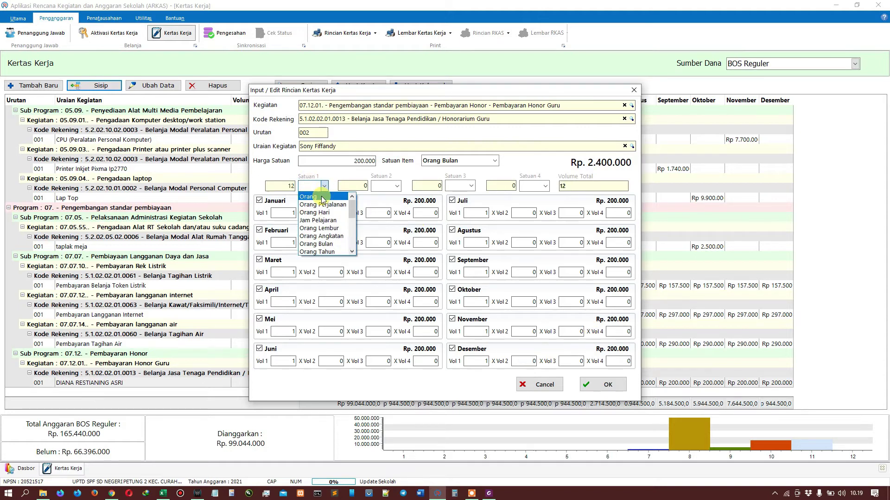
click(322, 197)
click(594, 387)
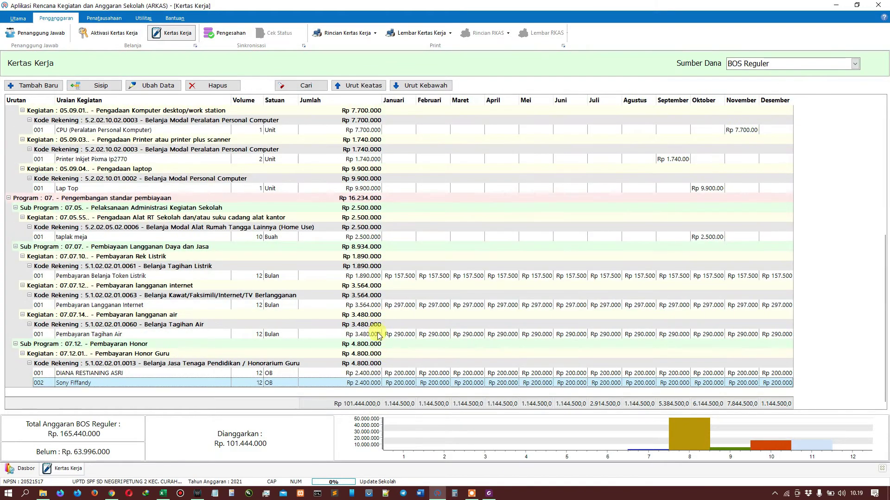
Step: Add a new row for the third teacher at Rp 200.000 per Orang
click(113, 88)
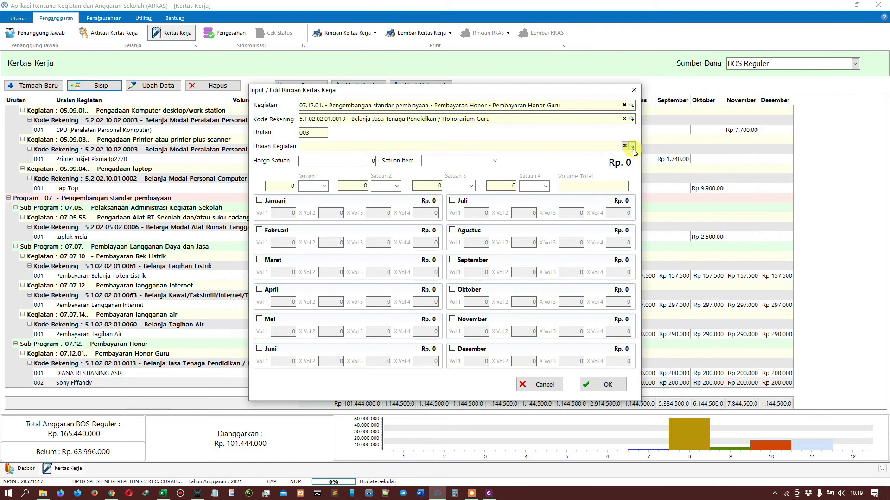
click(632, 146)
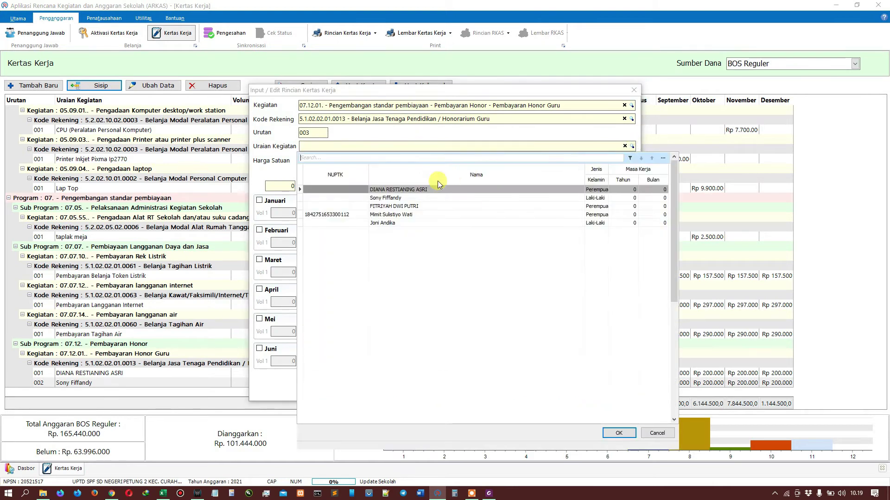
click(410, 205)
click(619, 433)
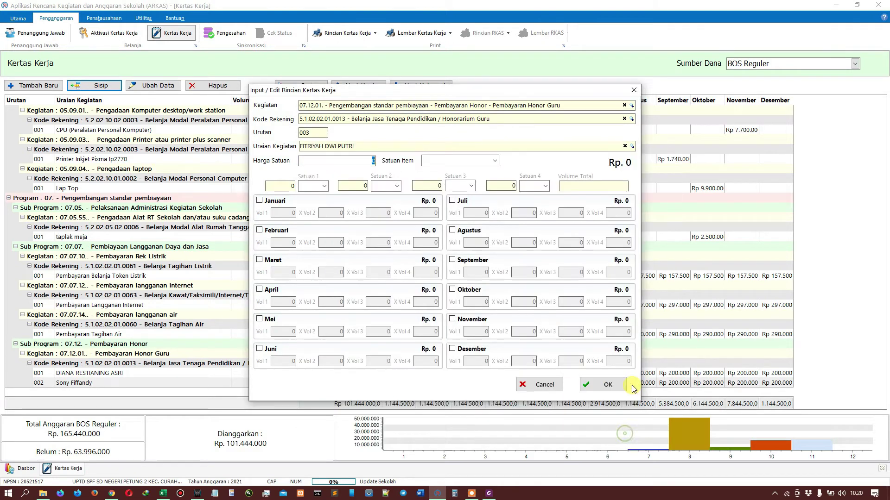
text(2000)
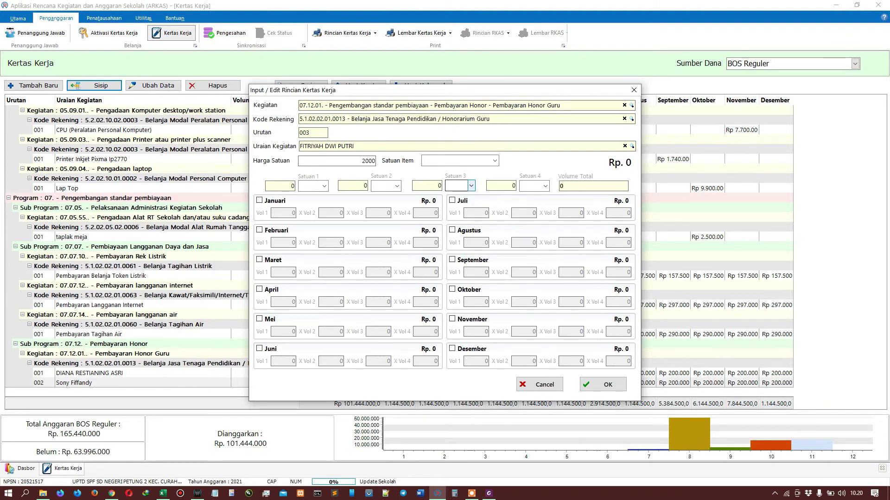
key(Tab)
text(Orang)
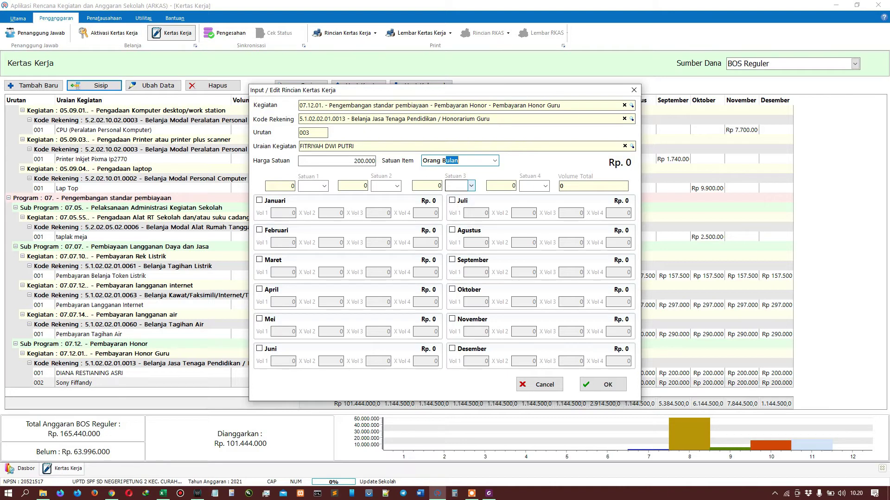
Step: Schedule January through June with volume 1 each
click(275, 201)
text(1)
click(272, 231)
text(1)
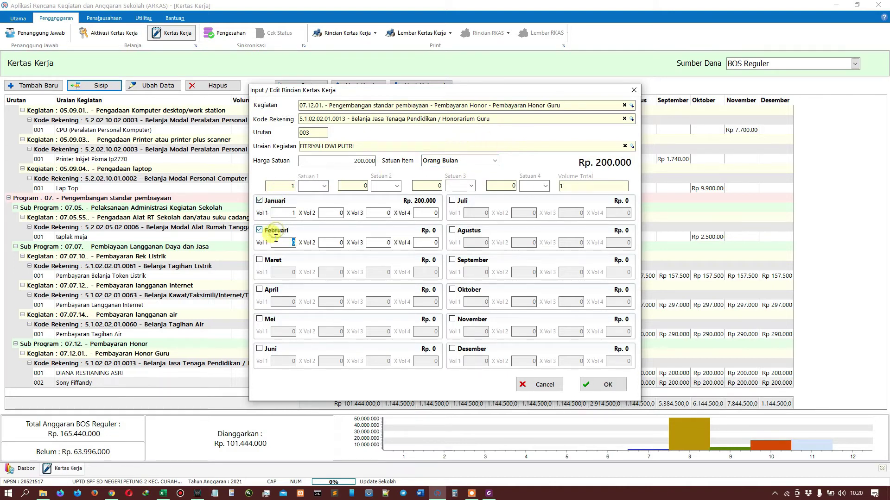
click(273, 260)
click(272, 291)
text(1)
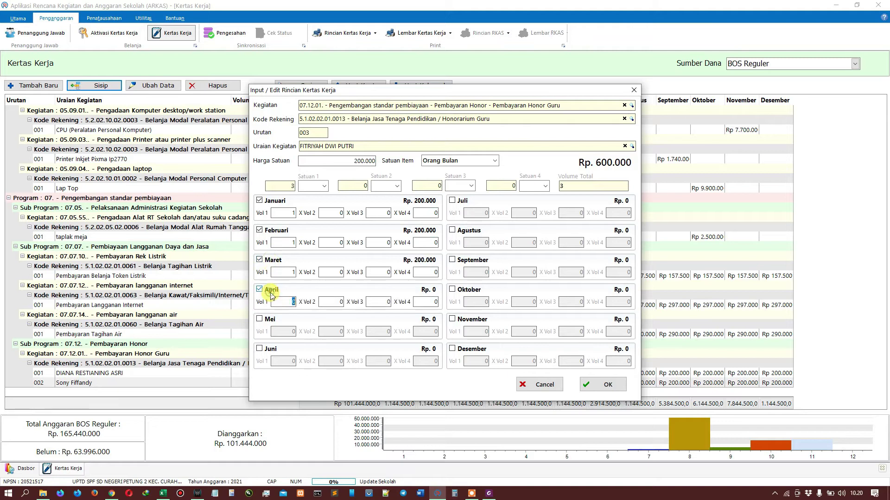
click(271, 320)
text(1)
click(272, 348)
text(1)
Step: Schedule July through December with volume 1 each and save the Rp 2.400.000 row
click(452, 201)
text(1)
click(452, 230)
text(1)
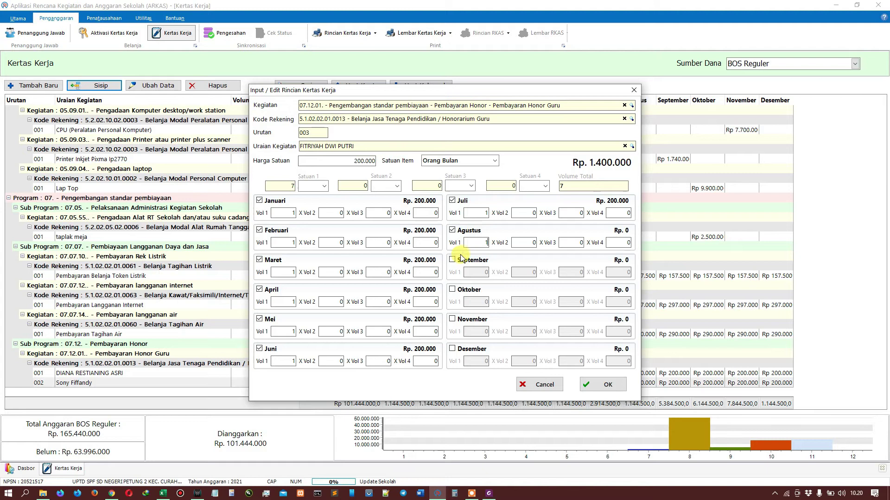
click(461, 261)
text(1)
click(461, 290)
text(1)
click(461, 320)
text(1)
click(459, 350)
text(1)
click(601, 386)
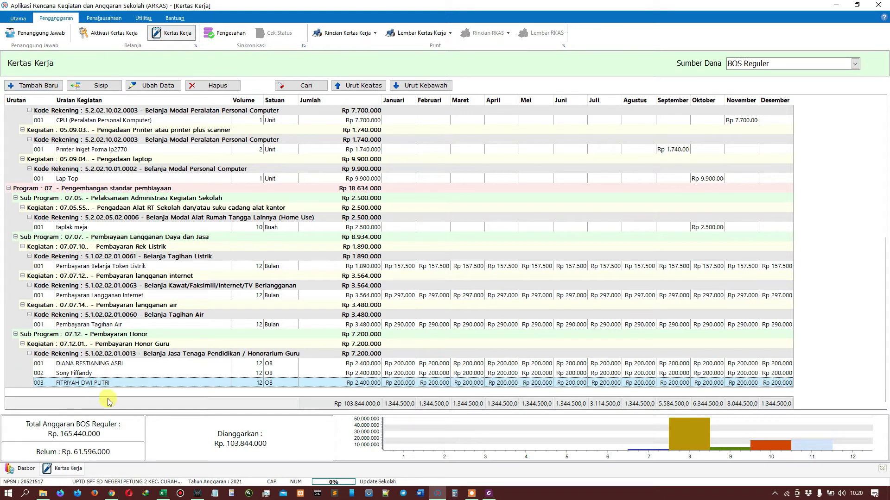
click(97, 364)
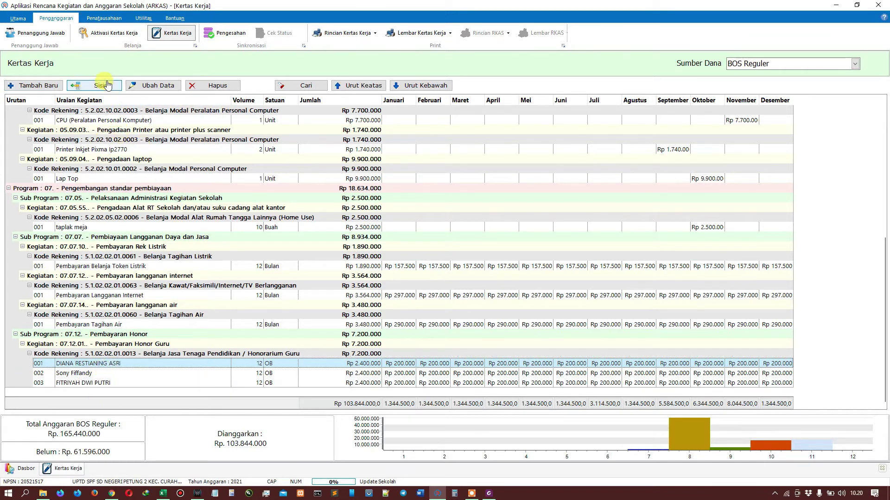
Step: Start a new row under activity 07.12.04, honor for school guards and cleaning staff
click(29, 87)
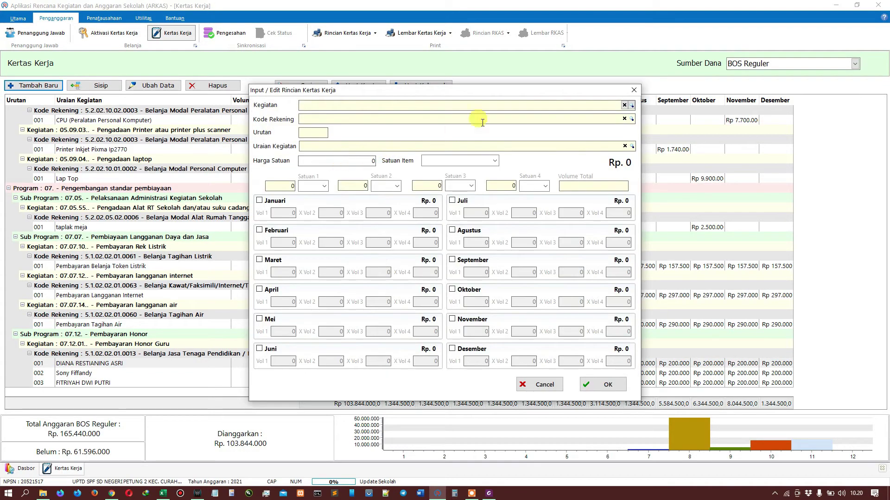
click(631, 106)
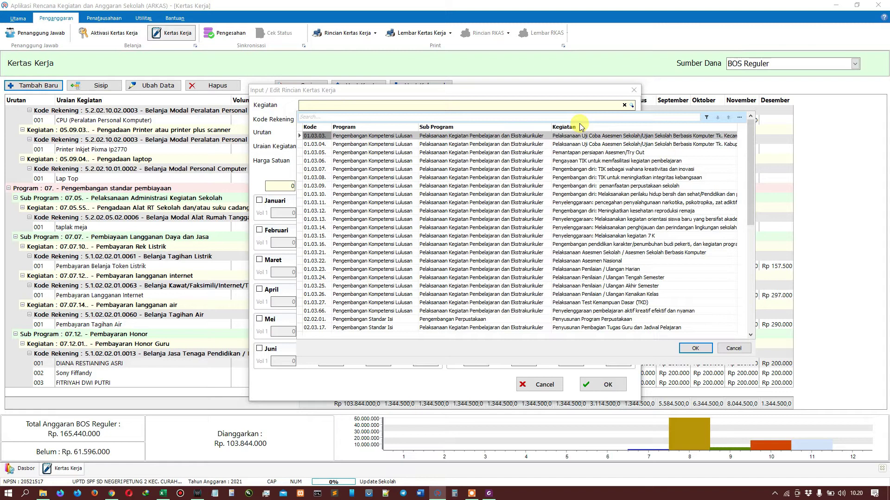
text(HONOR)
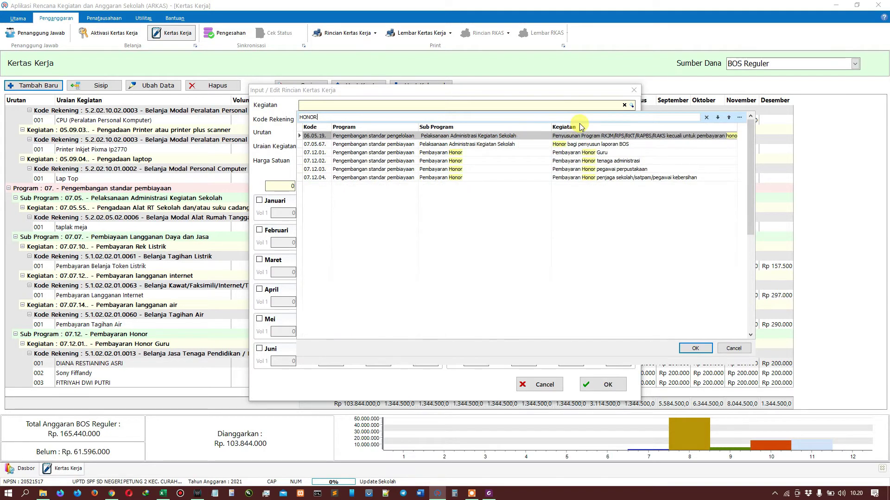
click(602, 177)
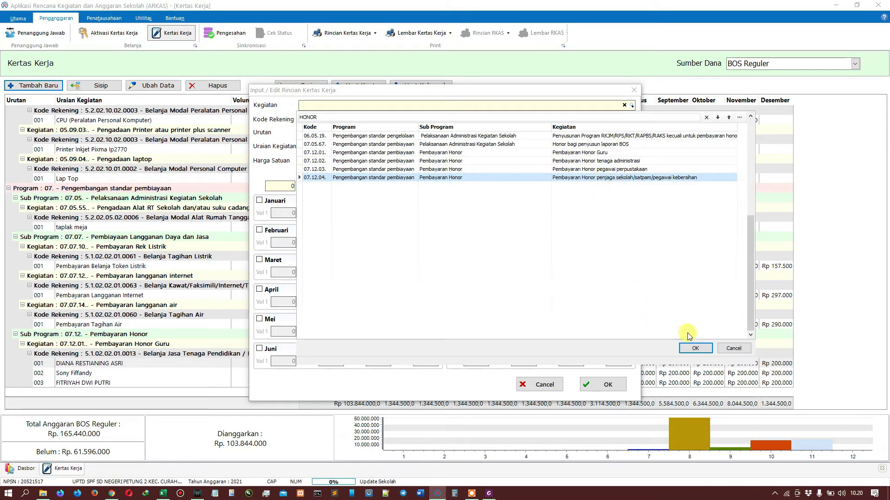
click(693, 348)
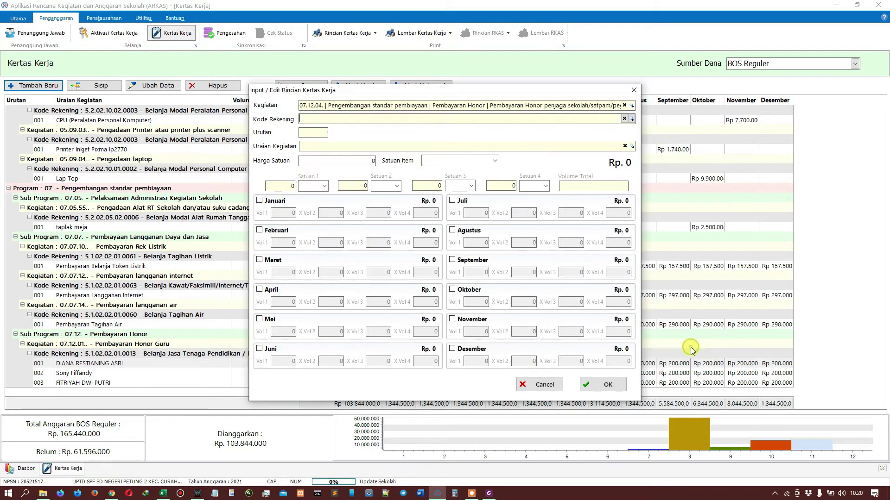
Step: Assign account 5.1.02.02.01.0013 Honorarium Guru to the new row
click(631, 119)
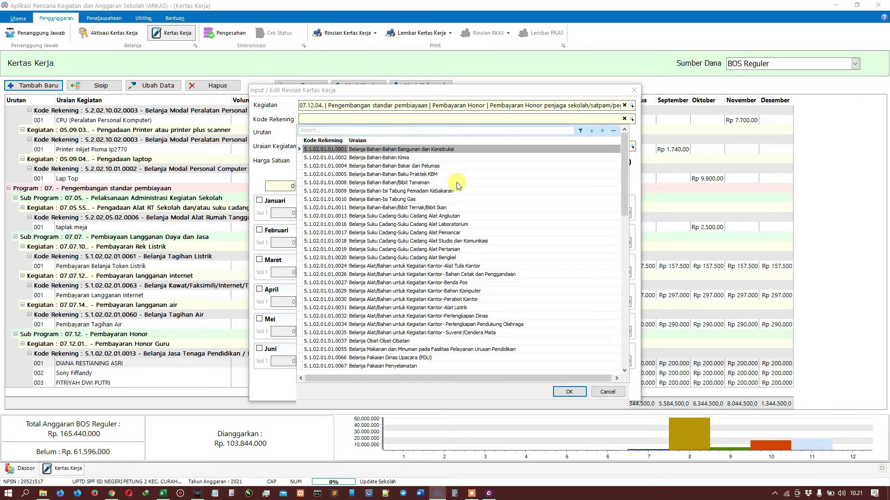
text(PENJ)
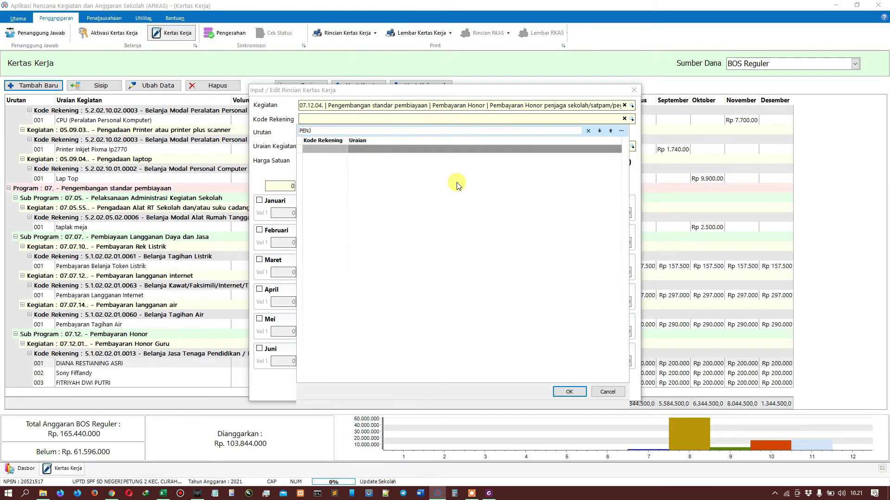
key(BackSpace)
key(BackSpace)
key(BackSpace)
key(BackSpace)
text(H)
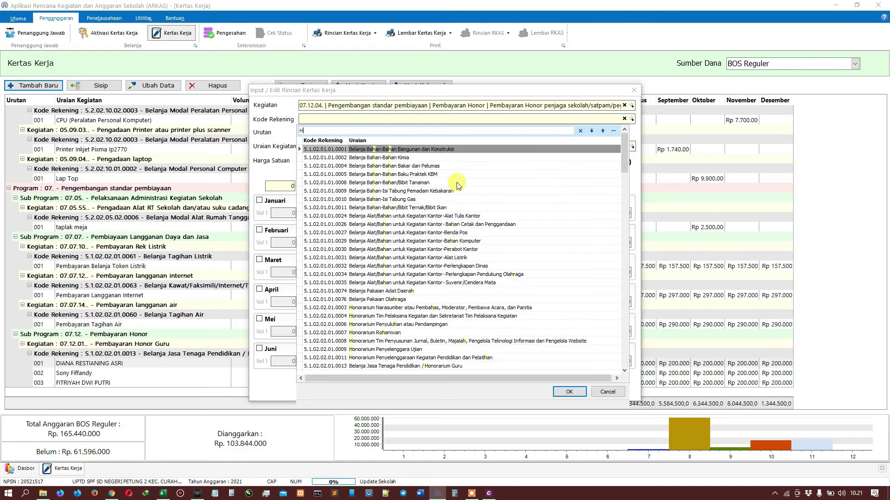
text(ONO)
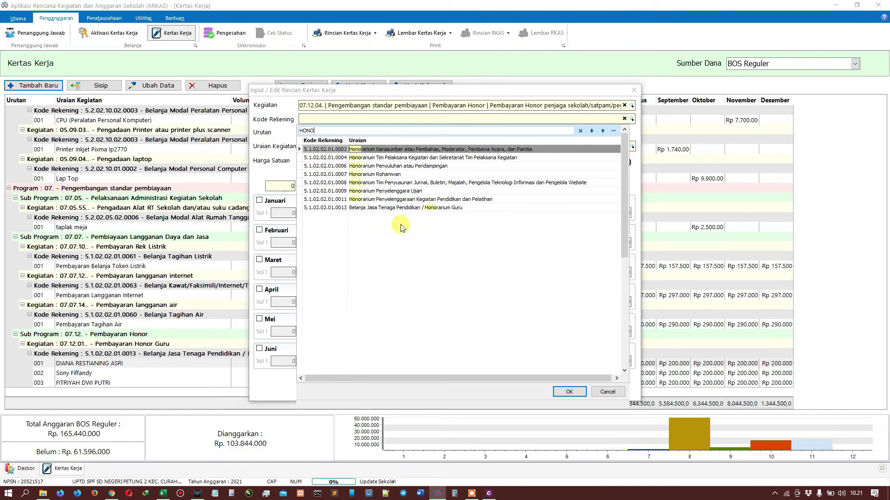
click(430, 208)
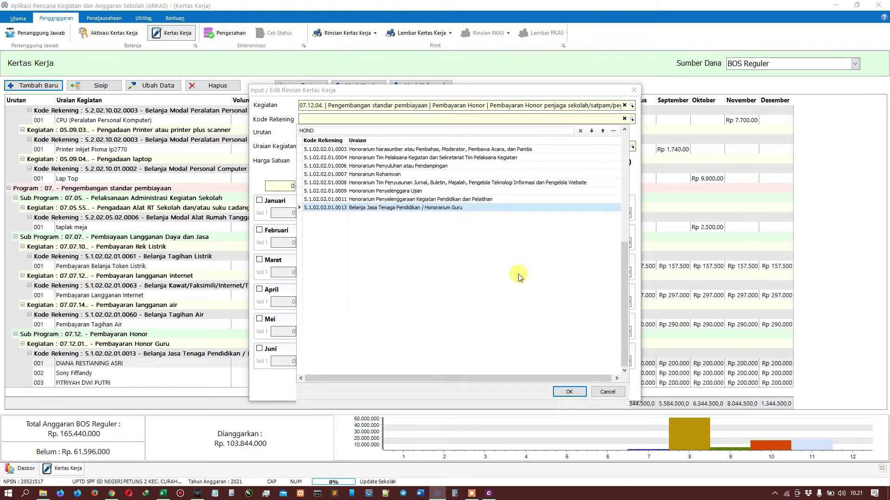
click(568, 392)
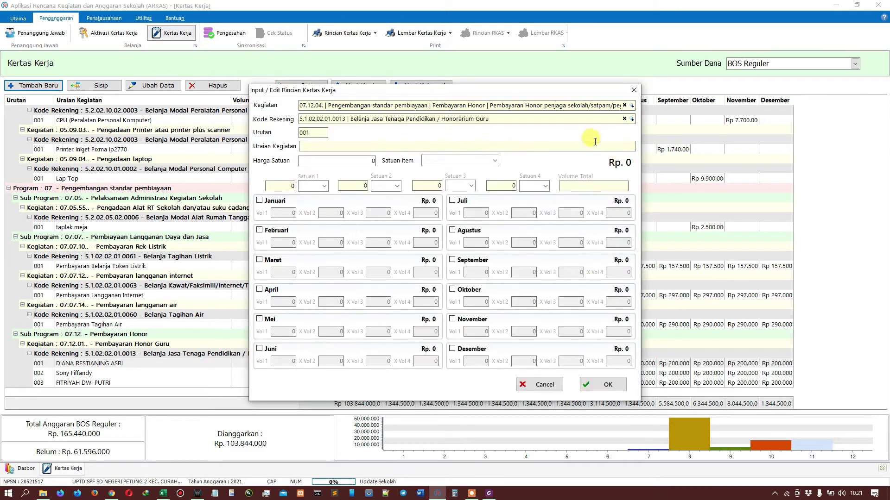
click(301, 147)
key(Caps_Lock)
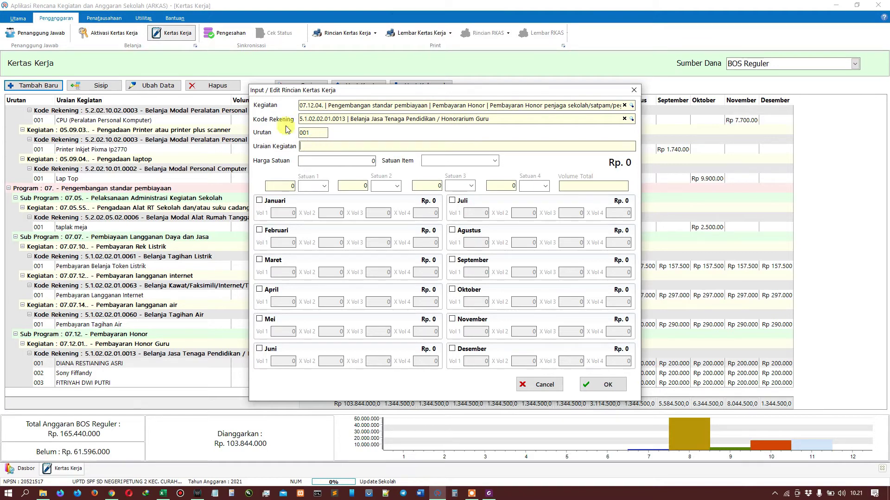
Step: Enter the activity description 'Pembayaran Jasa Tenaga Kebersihan'
click(304, 147)
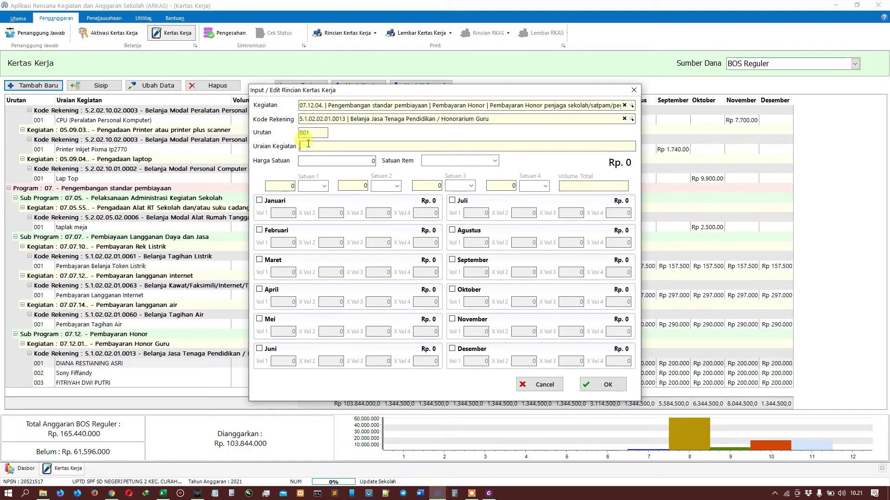
click(625, 148)
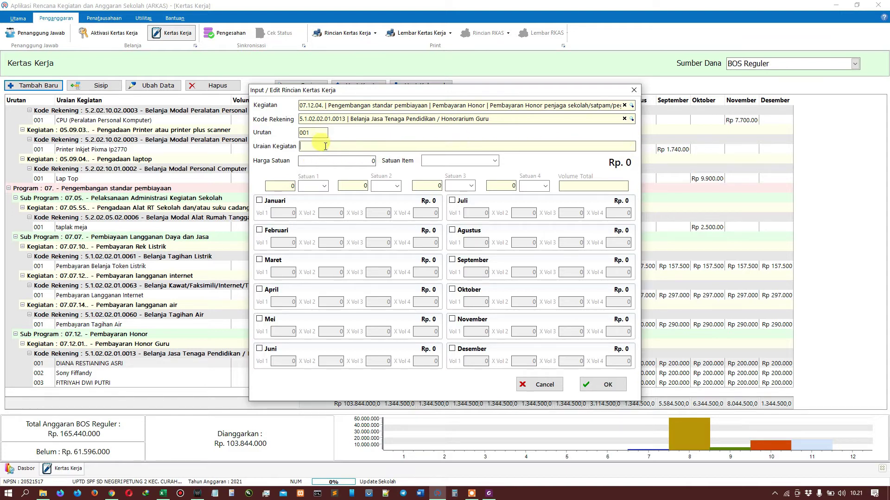
text(p)
key(Caps_Lock)
text(E)
key(BackSpace)
text(P)
key(Caps_Lock)
text(e)
key(BackSpace)
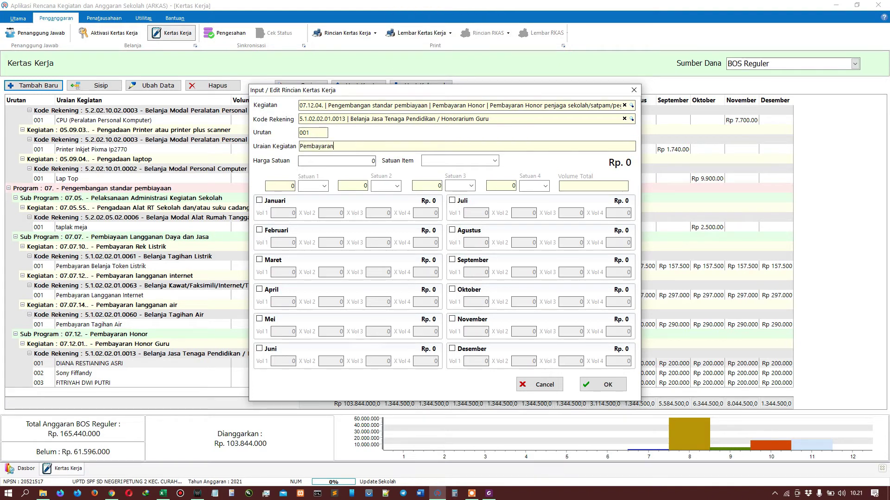
text(mbayaran Jasa Tenag)
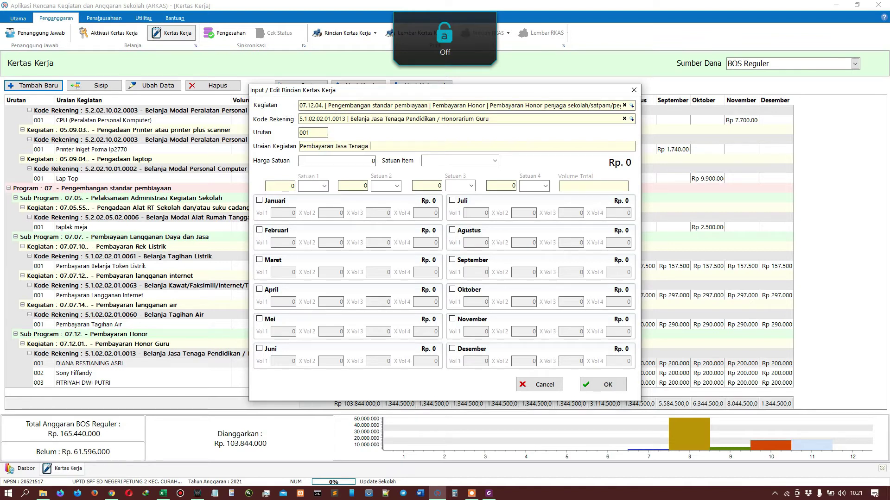
text(ah)
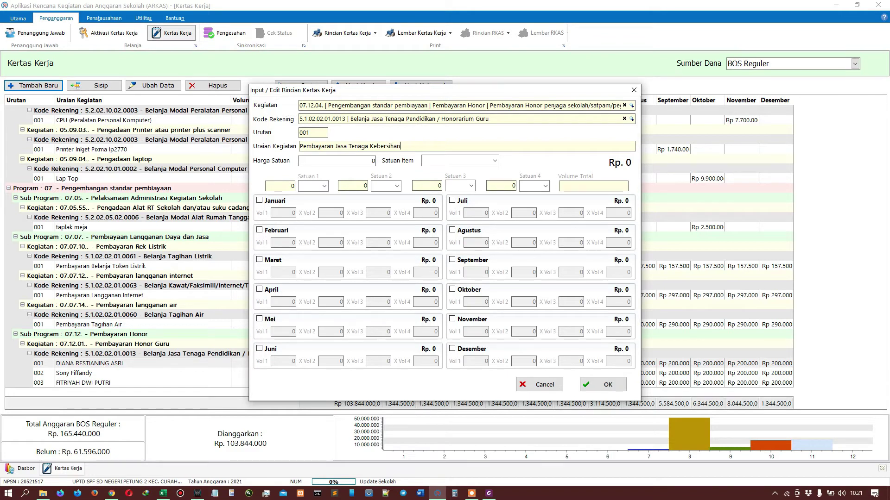
Step: Set the unit price to 200000 and the unit to Orang Bulan
key(Tab)
text(20)
key(Tab)
text(Orang)
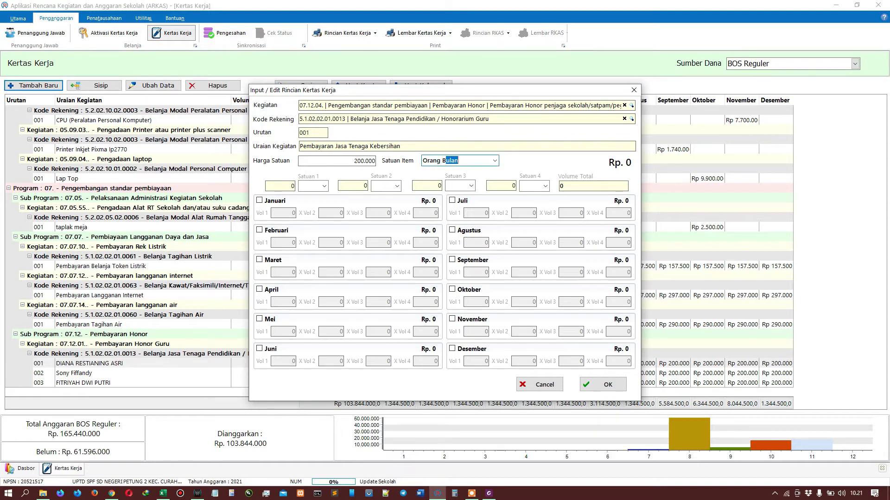
Step: Schedule January through June with volume 1 each
click(258, 202)
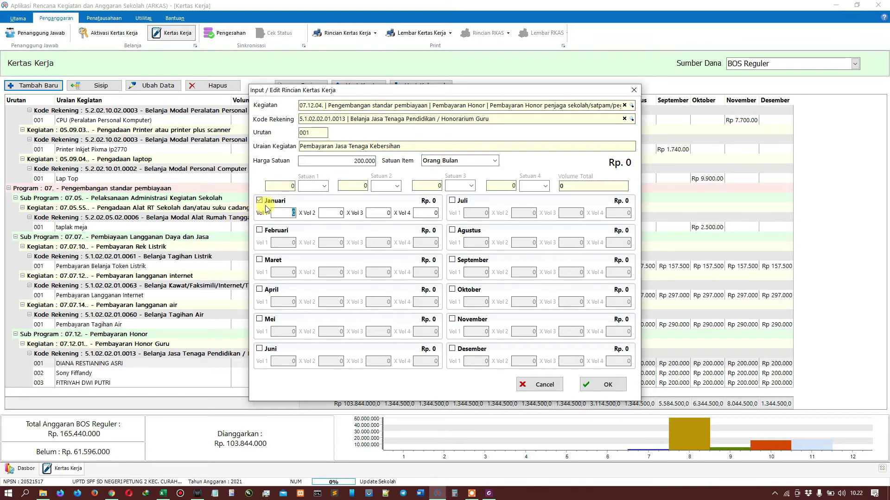
text(1)
click(262, 231)
text(1)
click(266, 260)
text(1)
click(259, 289)
text(1)
click(259, 319)
text(1)
click(259, 349)
text(1)
Step: Schedule July through December with volume 1 each and save the Rp 2.400.000 row
click(452, 200)
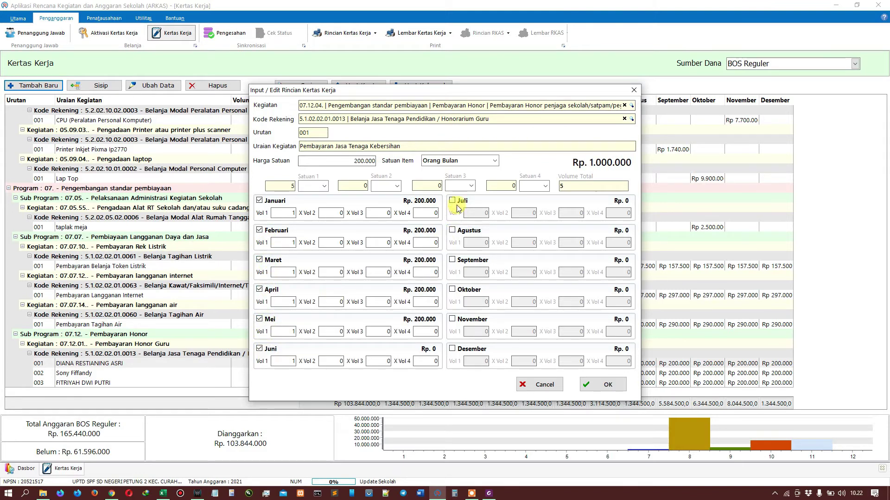
text(1)
click(451, 230)
text(1)
click(452, 260)
text(1)
click(452, 289)
text(1)
click(452, 320)
text(1)
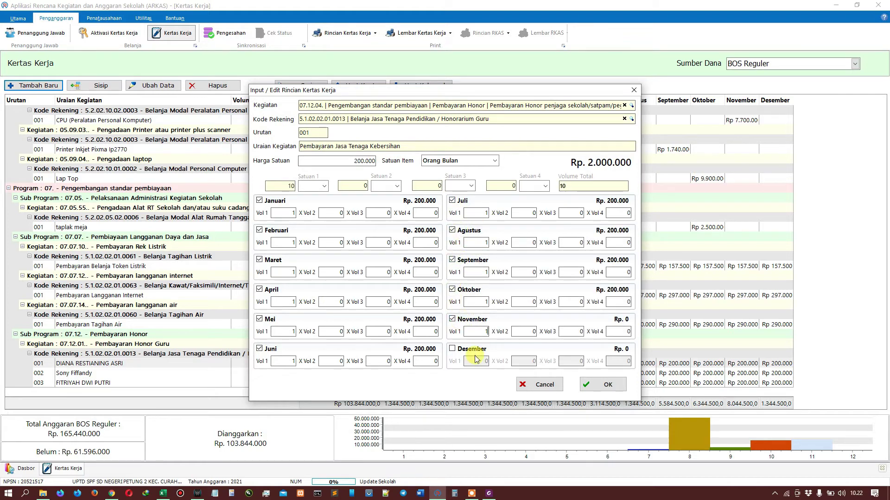
click(467, 349)
text(1)
click(579, 361)
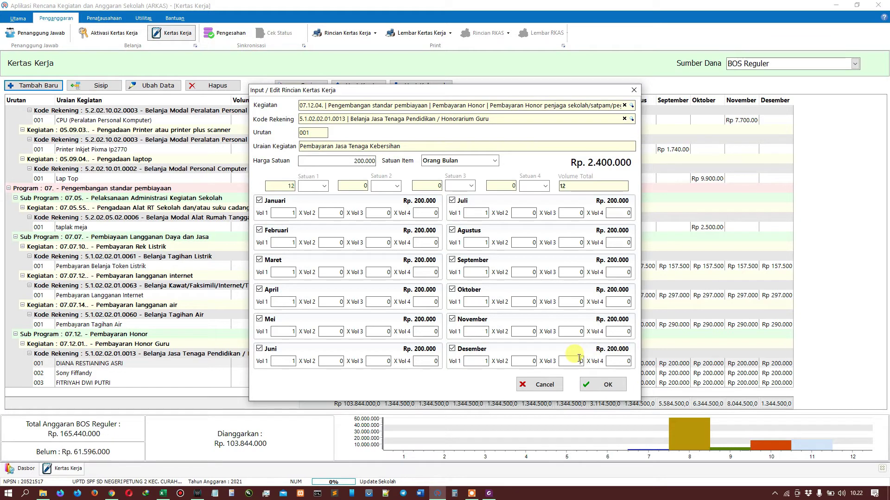
click(611, 384)
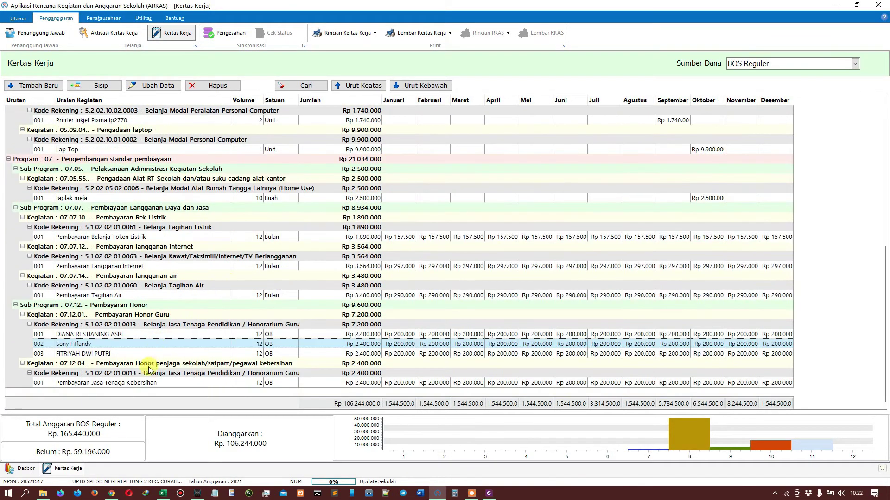
Step: Reopen the cleaning staff row and find the staff member's name in the saved phrase list
click(145, 384)
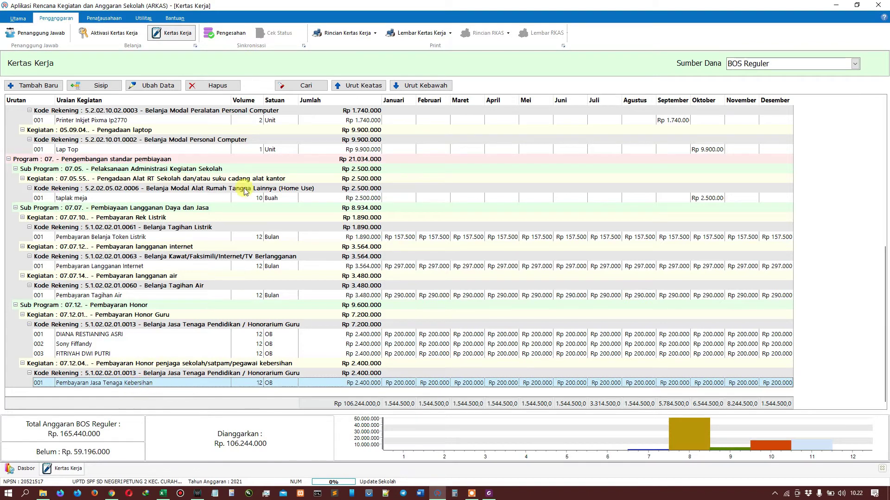
click(157, 86)
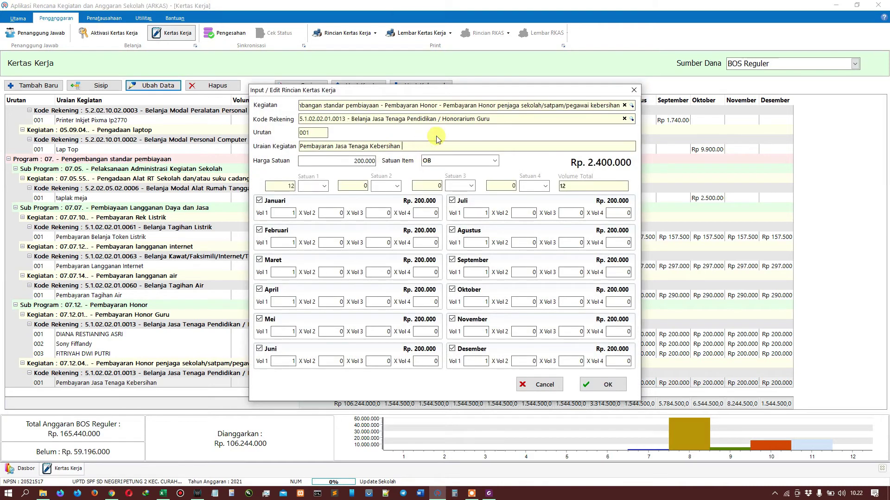
key(Caps_Lock)
text(Za)
key(ctrl+space)
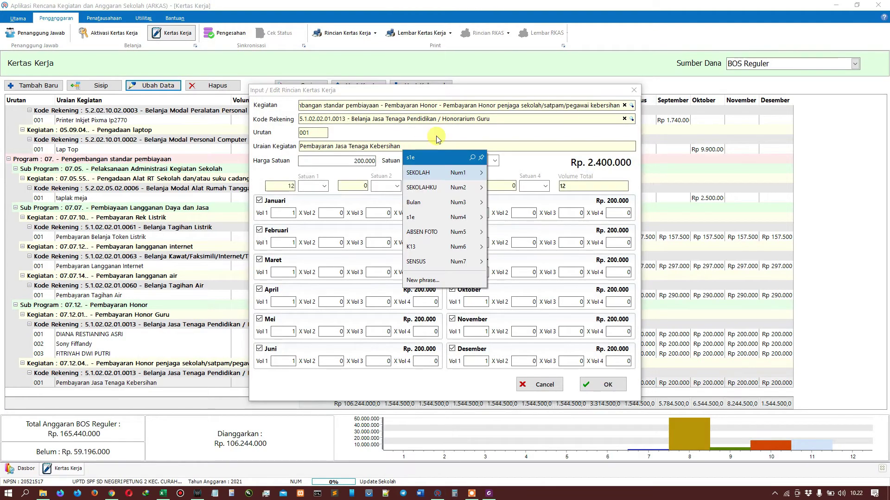
key(Right)
key(Down)
key(Down)
key(Right)
key(Up)
key(Down)
key(Down)
key(Down)
key(Down)
key(Down)
key(Down)
key(Down)
key(Down)
key(Down)
key(Down)
key(Down)
Step: Insert the name into the description, save the row, and widen the Uraian Kegiatan column
key(Up)
key(Up)
key(Up)
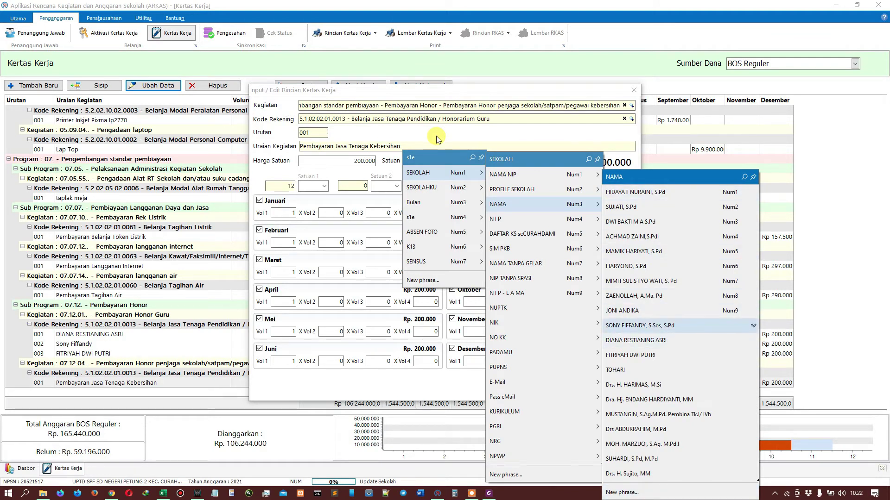
key(Return)
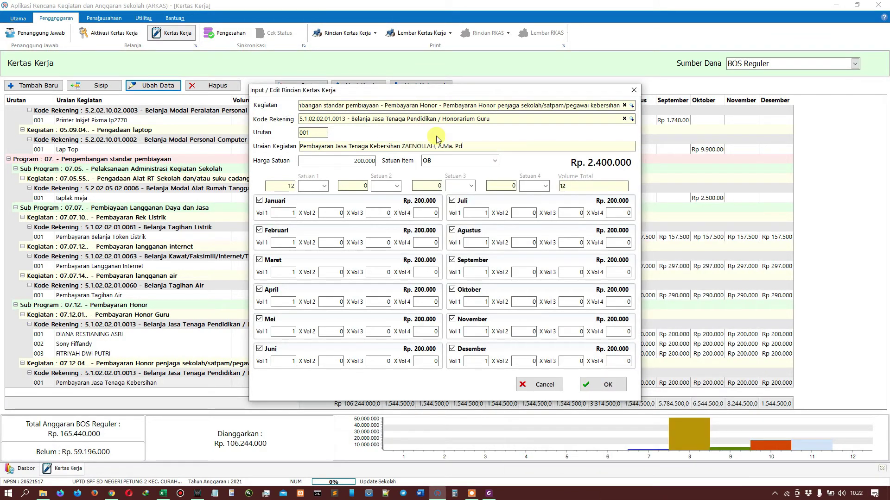
click(602, 385)
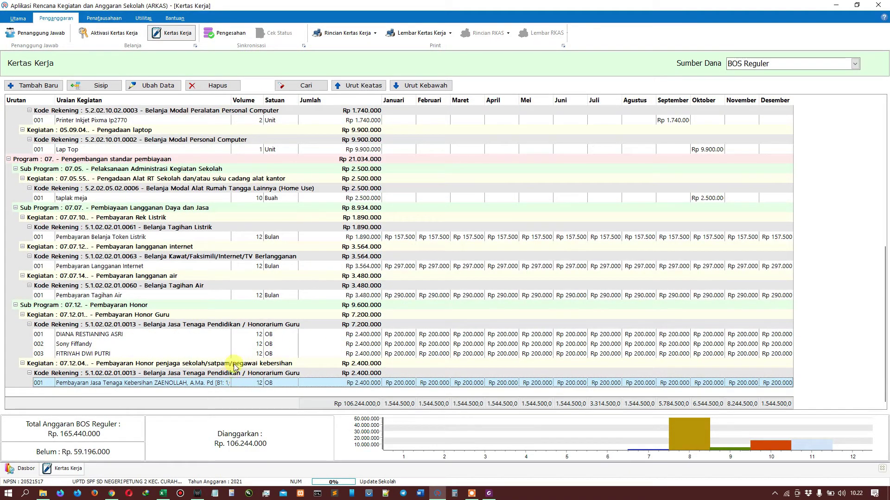
drag(231, 95, 283, 95)
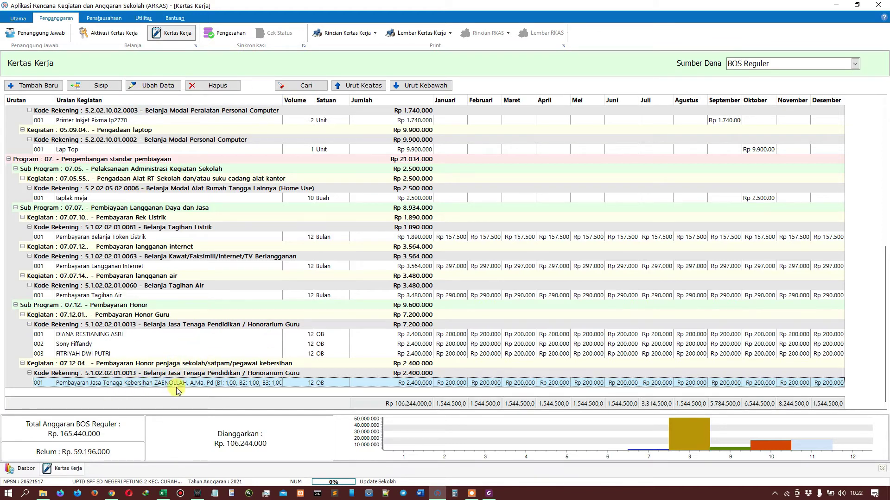
Step: Insert a new detail line describing the cleaning-staff payment ('Pembayaran Jasa Tenaga Kebe...') with the staff member's name
click(92, 86)
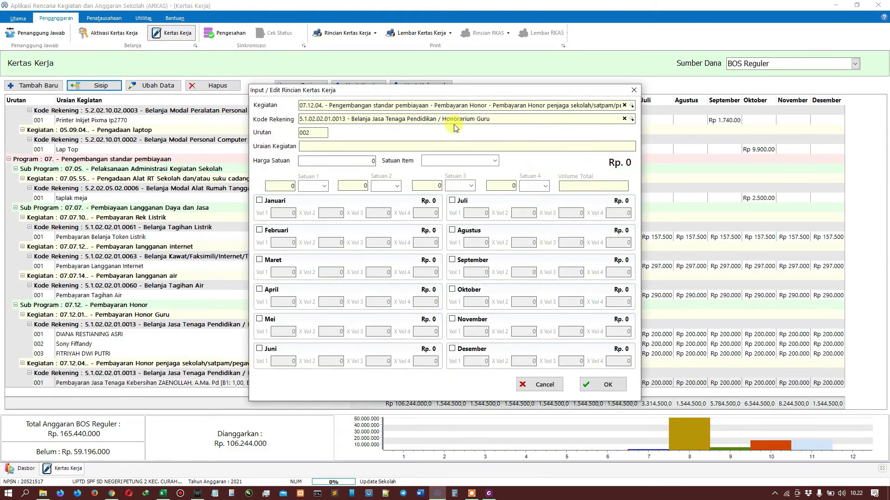
key(Caps_Lock)
text(P)
key(Caps_Lock)
text(embayran)
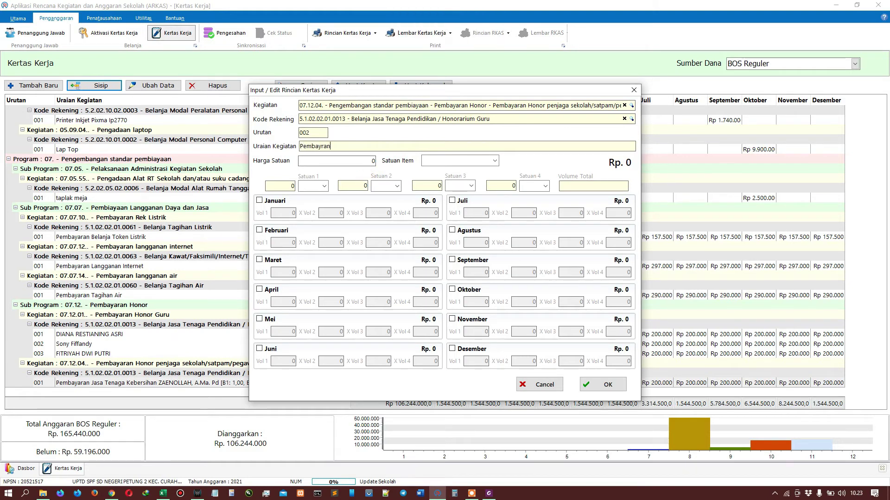
key(Caps_Lock)
text(aran)
key(Caps_Lock)
text(J)
key(Caps_Lock)
text(asa)
key(Caps_Lock)
text(T)
key(Caps_Lock)
text(enaga)
key(Caps_Lock)
text(K)
key(Caps_Lock)
text(e)
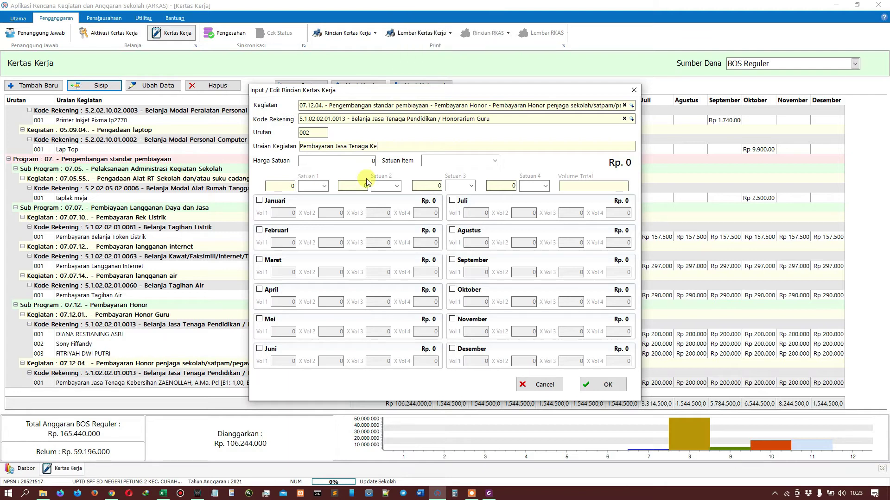
text(bersihan)
key(Caps_Lock)
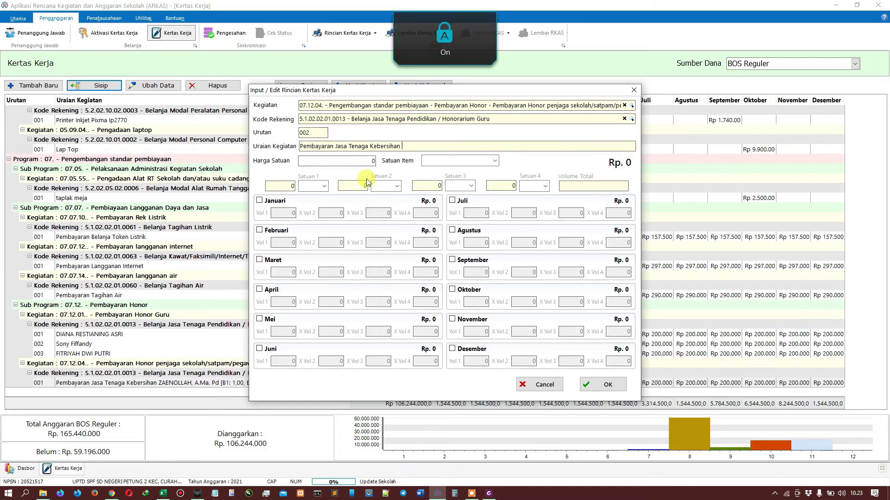
key(ctrl+0)
text(0)
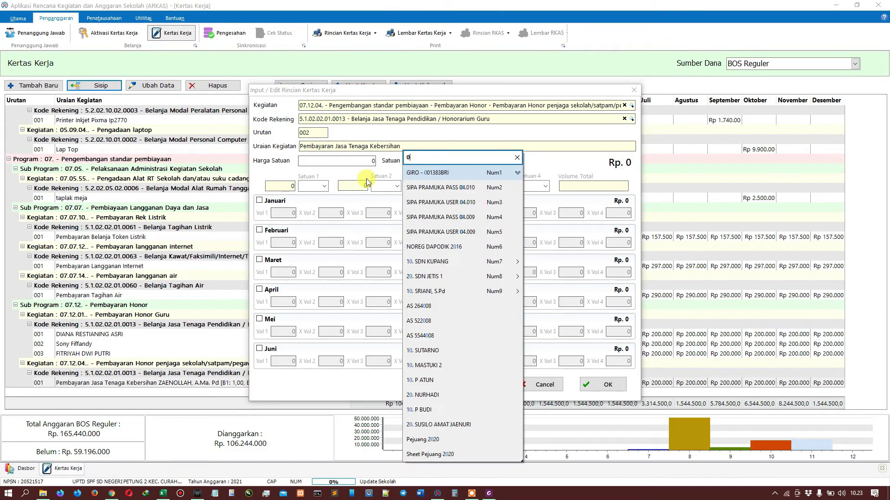
key(BackSpace)
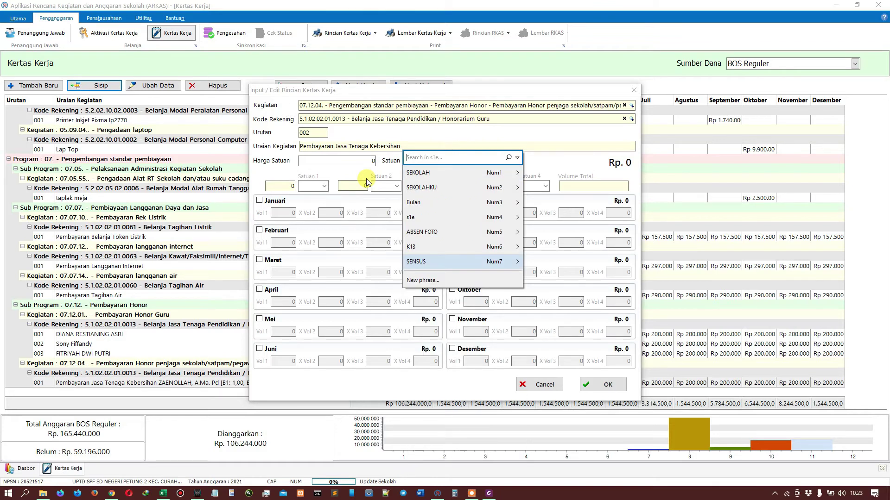
key(Up)
key(Up)
key(Up)
key(Up)
key(Up)
key(Up)
key(Right)
key(Down)
key(Down)
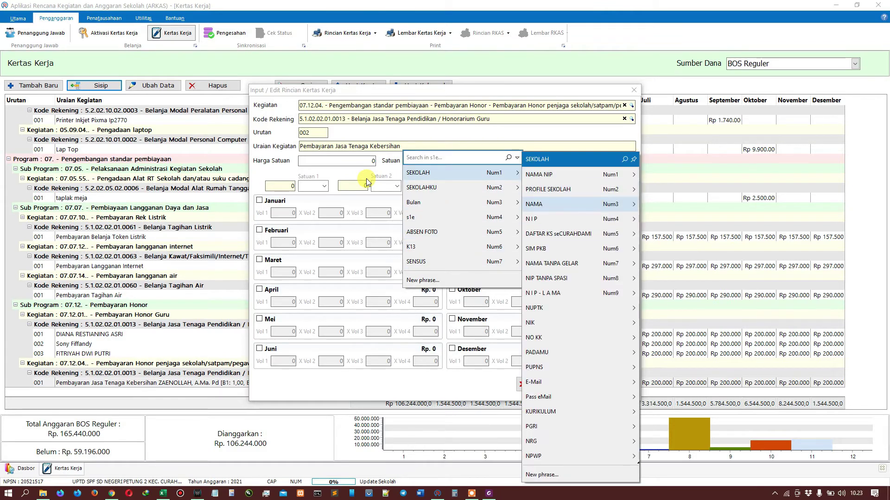
key(Right)
key(Up)
key(Down)
key(Down)
key(Down)
key(Down)
key(Down)
key(Down)
key(Down)
key(Down)
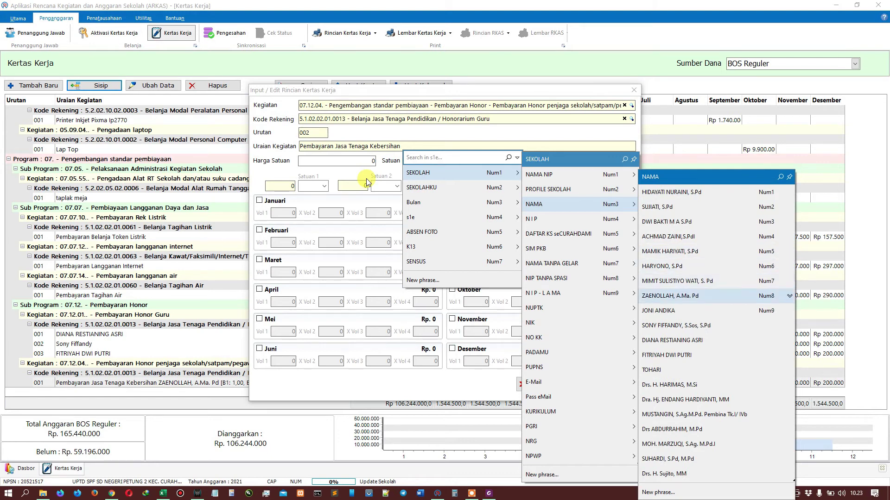
key(Return)
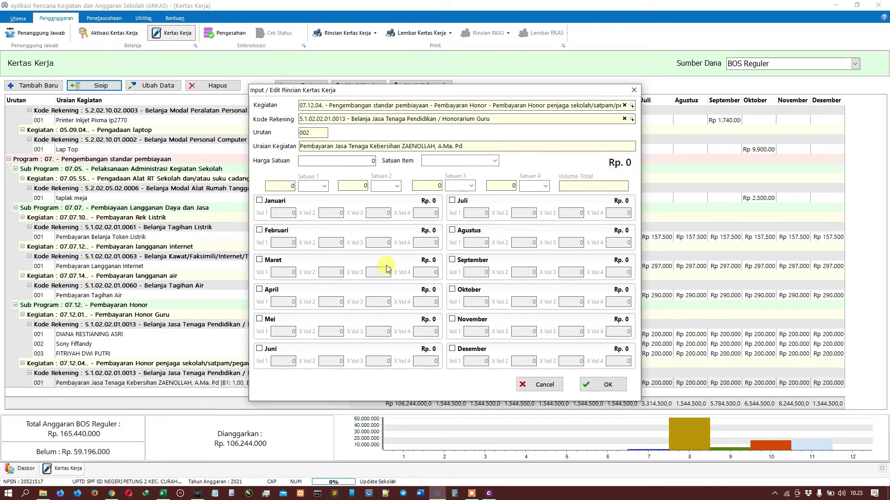
Step: Set the unit price to 200.000 per Orang Bulan and include January with volume 1
text(200000)
key(Tab)
text(Orang Bulan)
click(260, 201)
text(1)
Step: Include February through December at volume 1 and save the cleaning-staff line
click(271, 230)
click(271, 260)
click(271, 290)
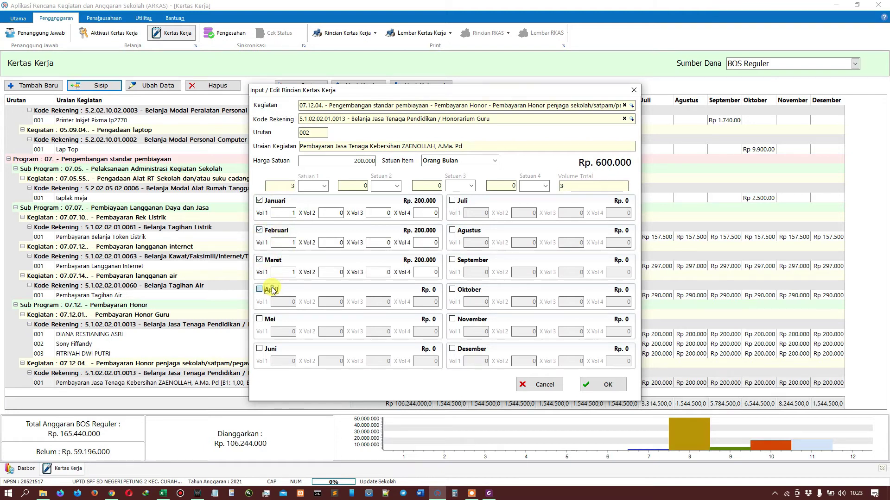
click(271, 324)
click(269, 350)
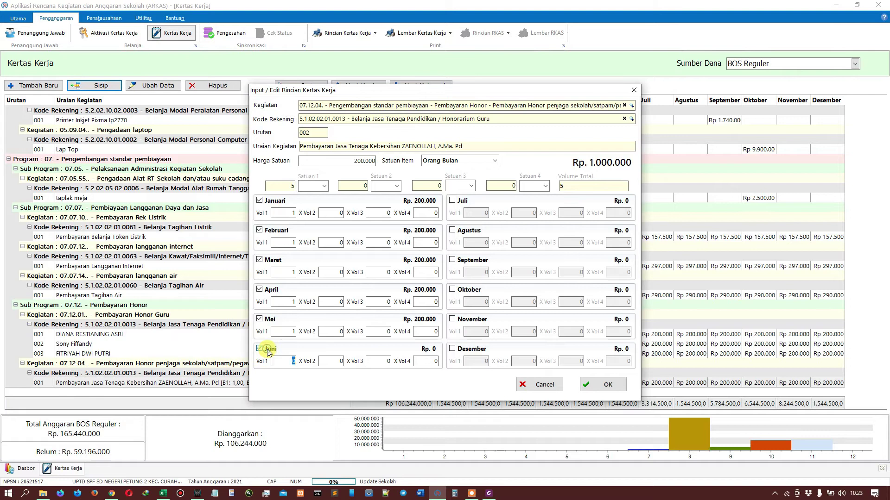
click(452, 200)
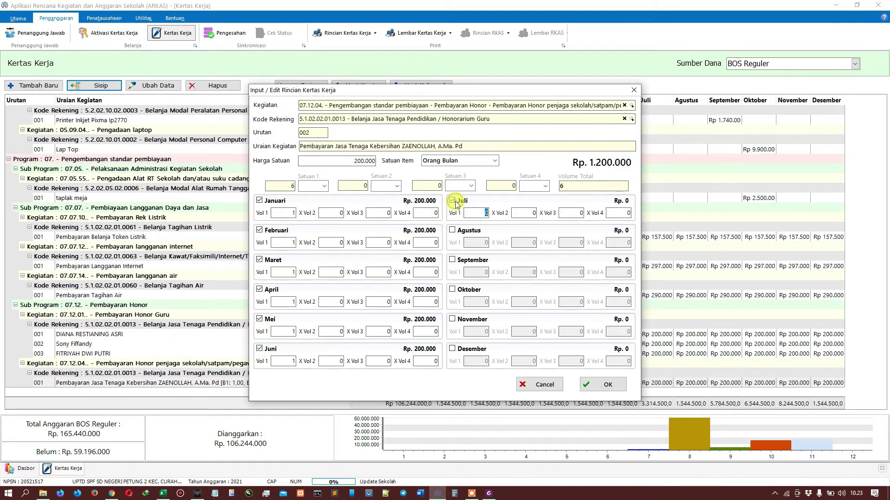
click(458, 229)
click(452, 260)
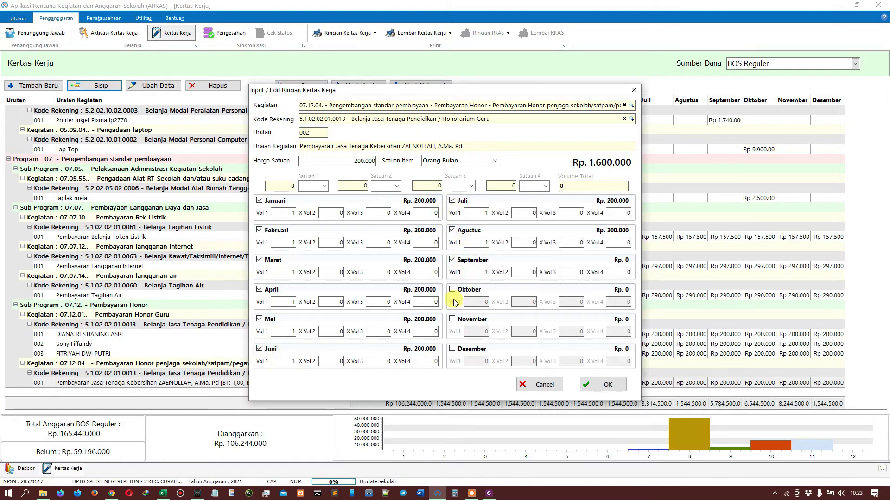
click(453, 290)
click(453, 319)
click(454, 350)
click(532, 361)
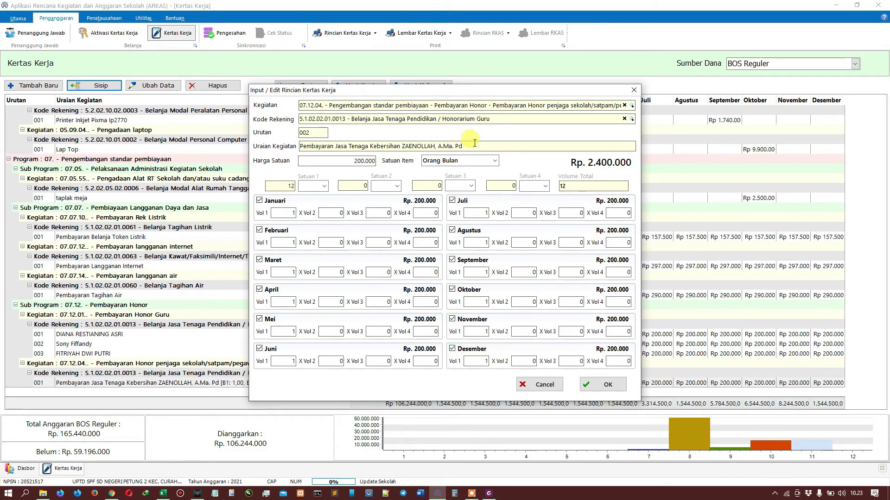
click(605, 384)
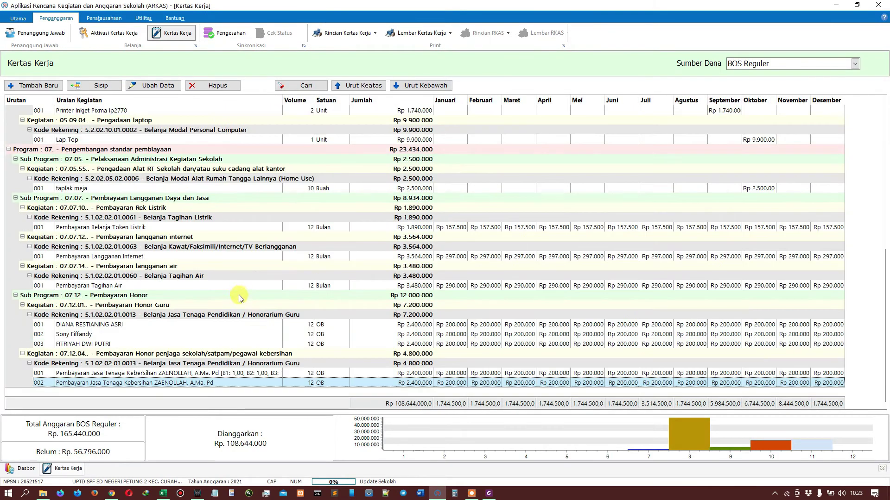
Step: Widen the Uraian column, then delete cleaning-staff row 001 under 07.12.04, confirming with Yes
click(225, 375)
drag(282, 100, 365, 102)
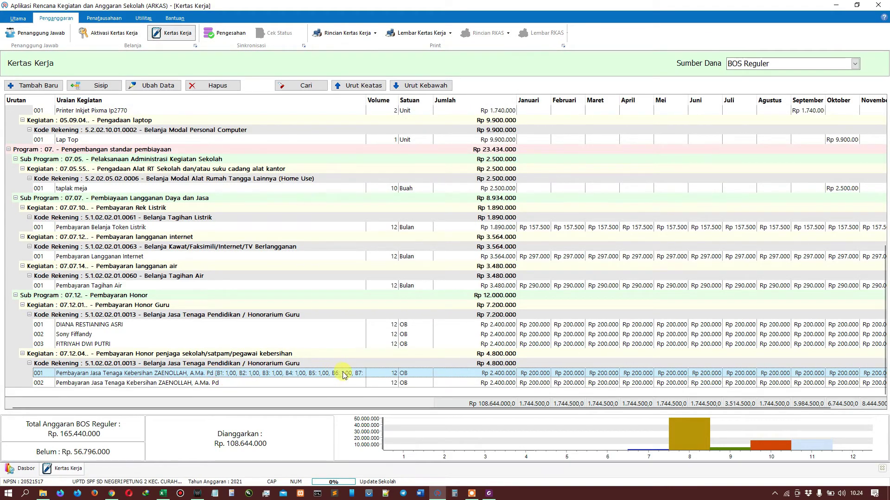
click(295, 386)
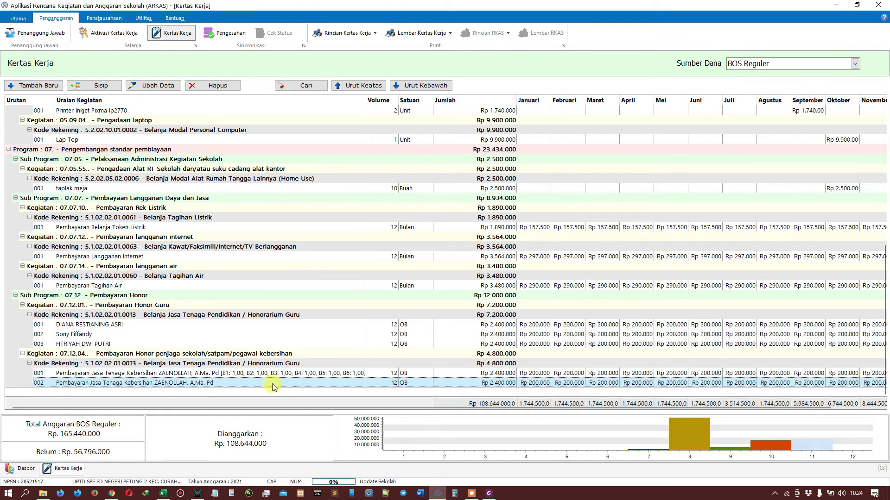
click(291, 375)
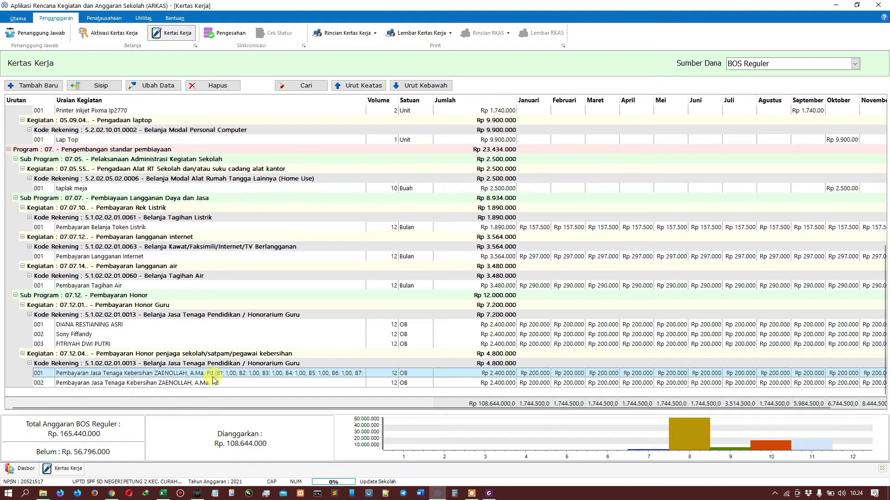
click(222, 87)
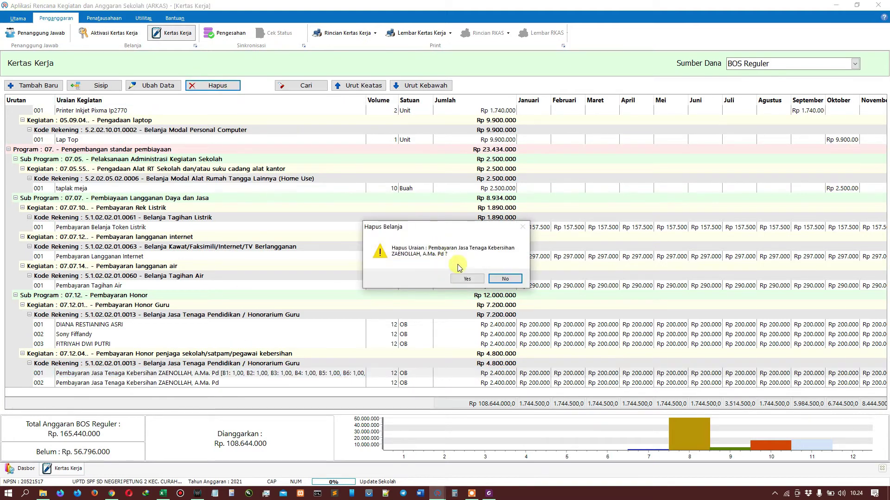
click(463, 277)
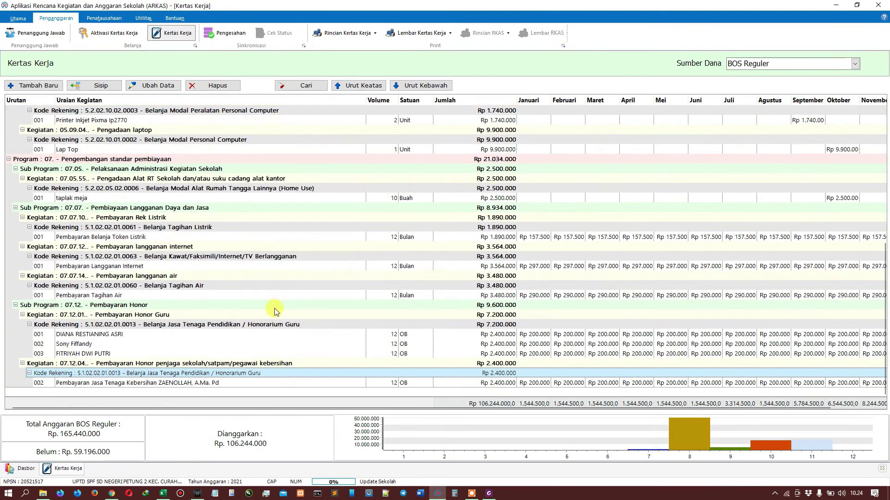
click(225, 383)
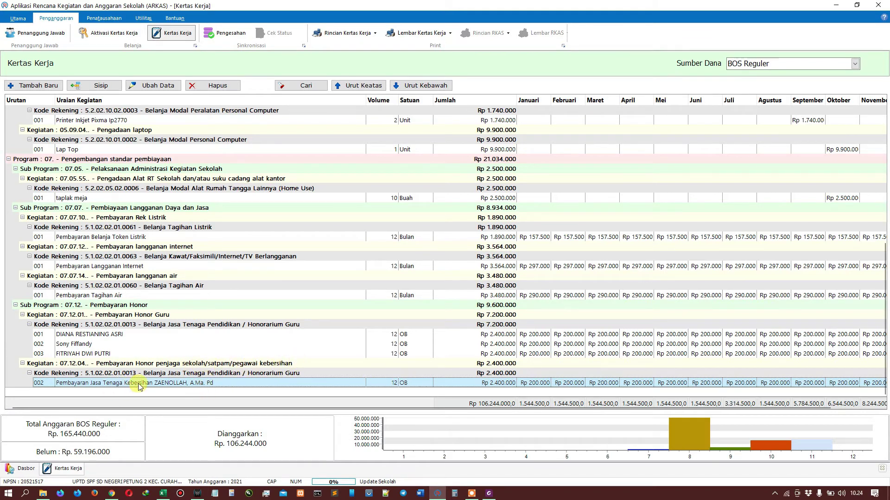
Step: Insert a new detail line described as 'Pembayaran Jasa Penjaga Sekolah' with the guard's name
click(95, 88)
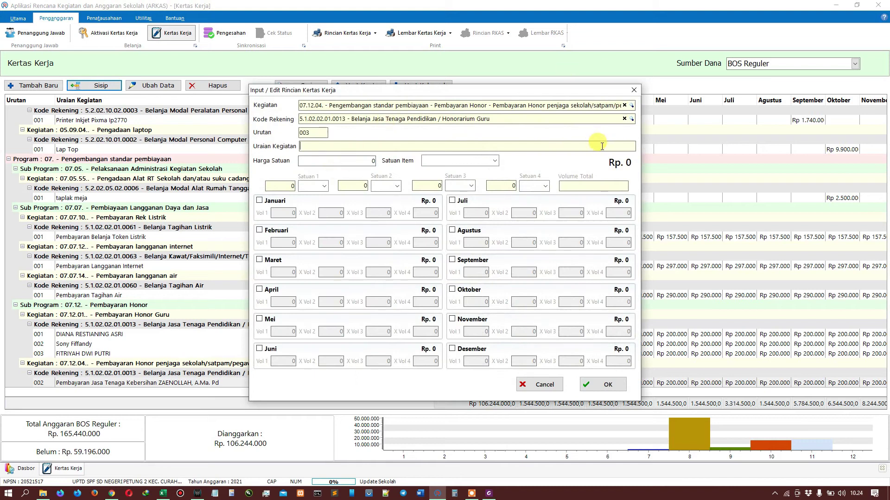
key(Caps_Lock)
text(p)
key(Caps_Lock)
text(EM)
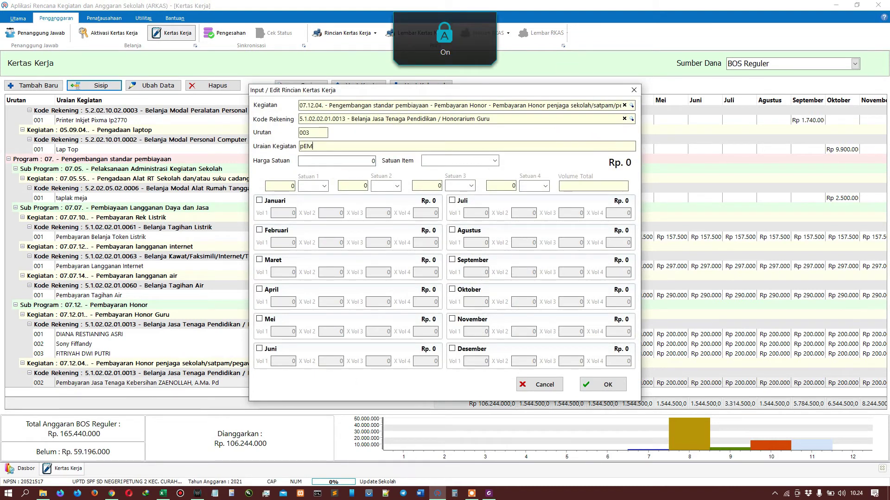
text(P)
key(Caps_Lock)
text(embayaran)
key(Caps_Lock)
text(J)
key(Caps_Lock)
text(asa)
key(Caps_Lock)
text(P)
key(Caps_Lock)
text(enja)
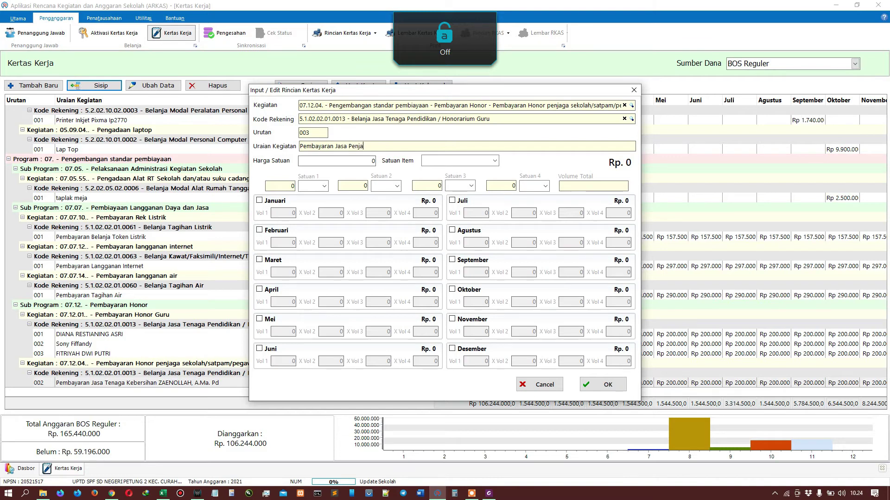
text(ga)
key(Caps_Lock)
text(S)
key(Caps_Lock)
text(ekolah)
key(ctrl+space)
key(Right)
key(Down)
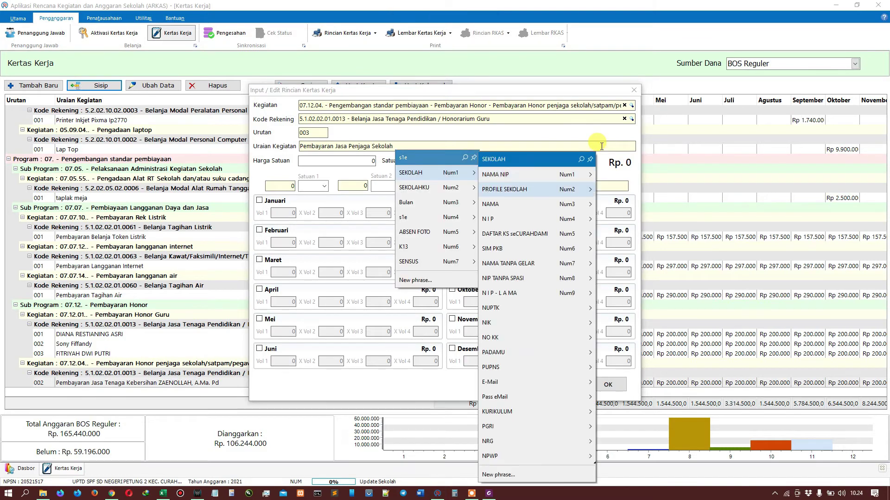
key(Down)
key(Right)
key(Down)
key(Down)
key(Down)
key(Down)
key(Down)
key(Down)
key(Down)
key(Down)
key(Down)
key(Down)
key(Down)
key(Down)
key(Return)
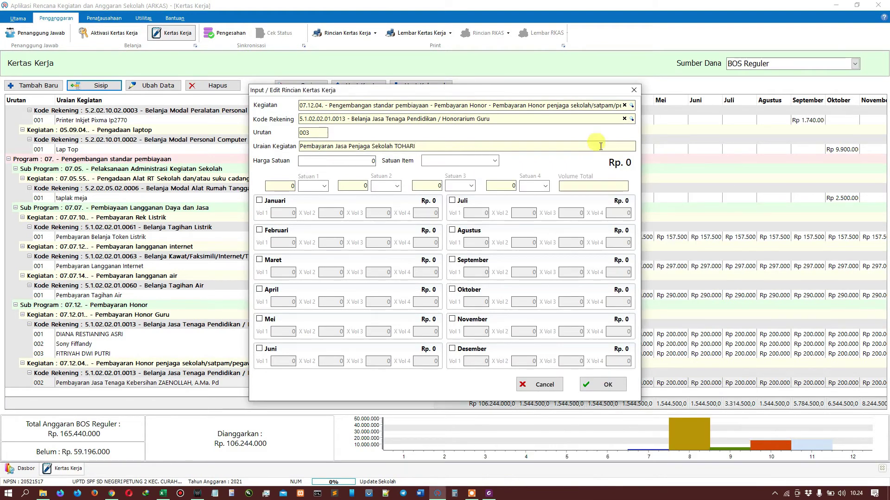
Step: Set the unit price to 200.000 per Orang Bulan and include January with volume 1
click(365, 159)
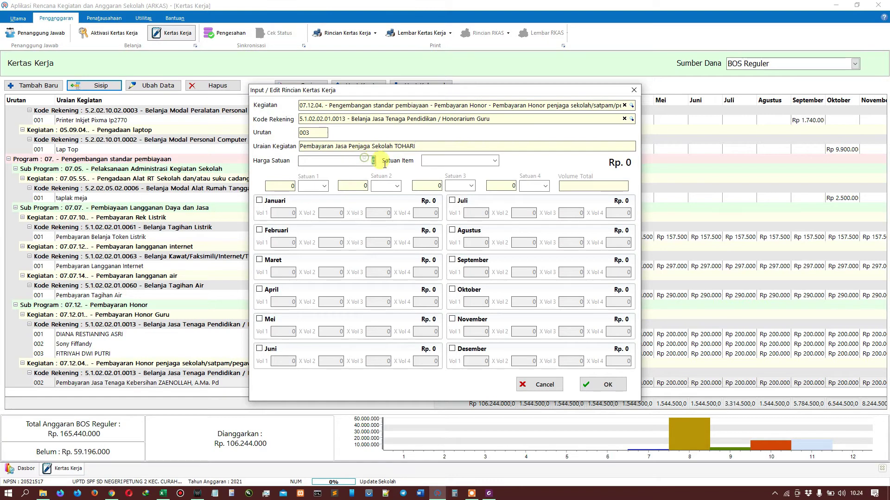
text(200.000)
key(Tab)
text(Orang )
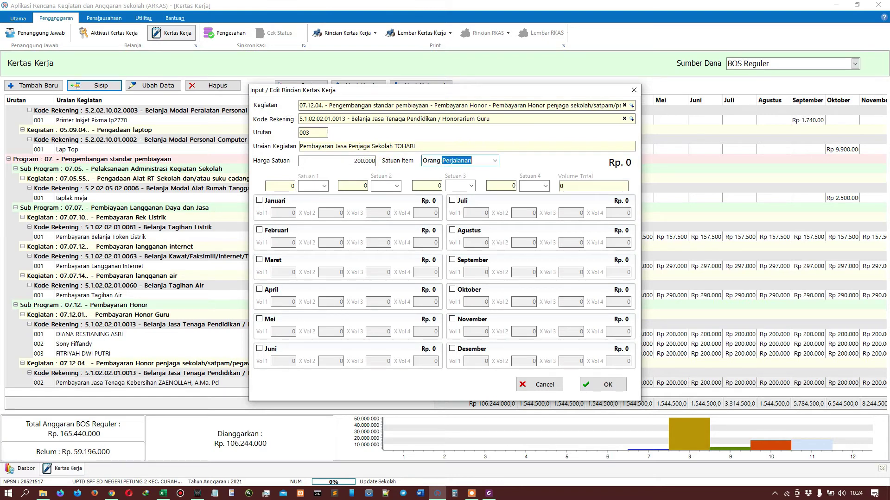
text(Bu)
click(284, 204)
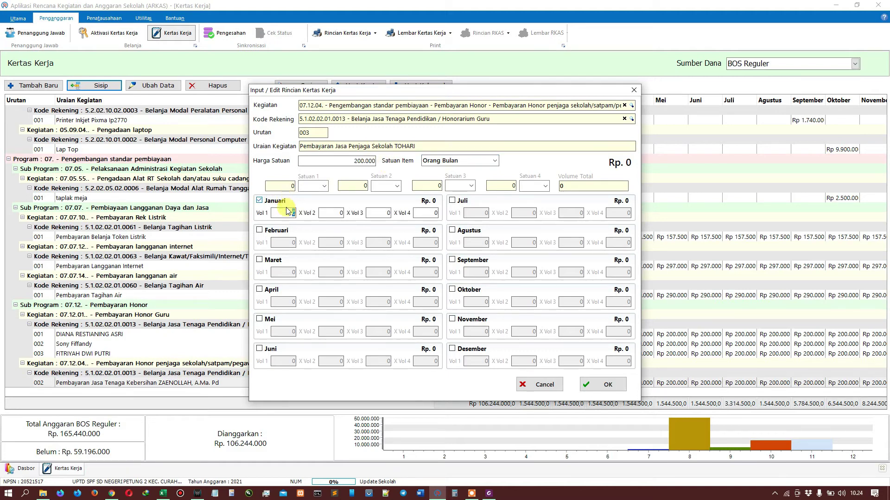
text(1)
Step: Include February through December at volume 1 and save the guard's line as row 003
click(259, 230)
click(259, 260)
click(259, 289)
click(267, 320)
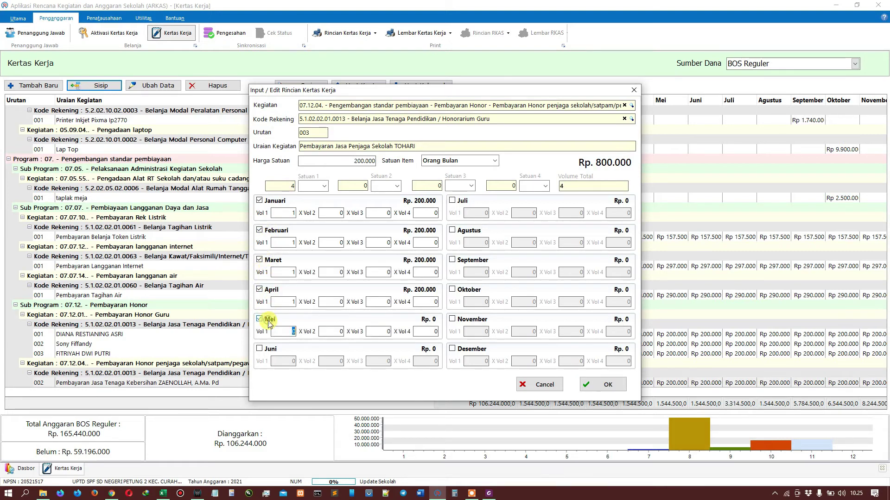
click(268, 350)
click(459, 201)
click(463, 231)
click(465, 260)
click(469, 290)
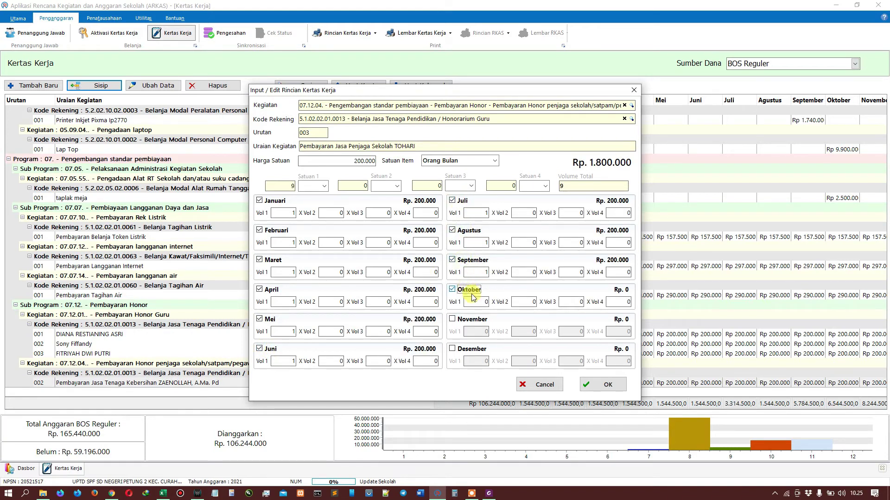
click(469, 319)
click(460, 354)
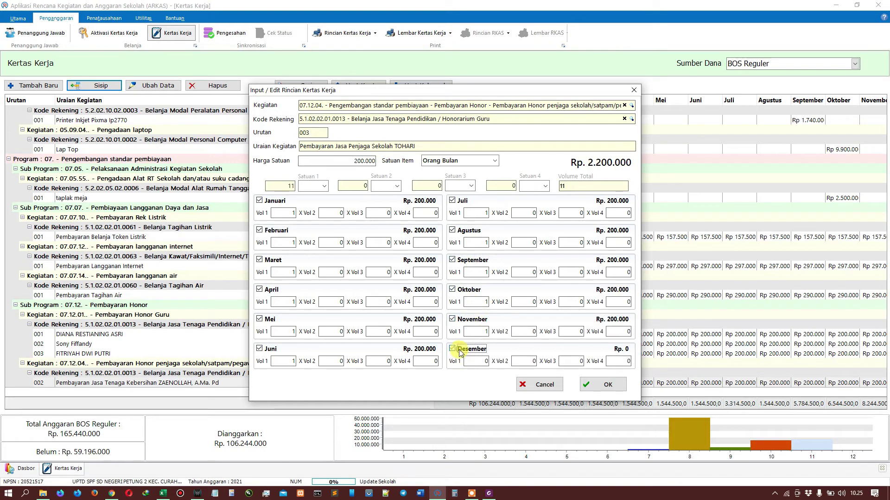
click(532, 361)
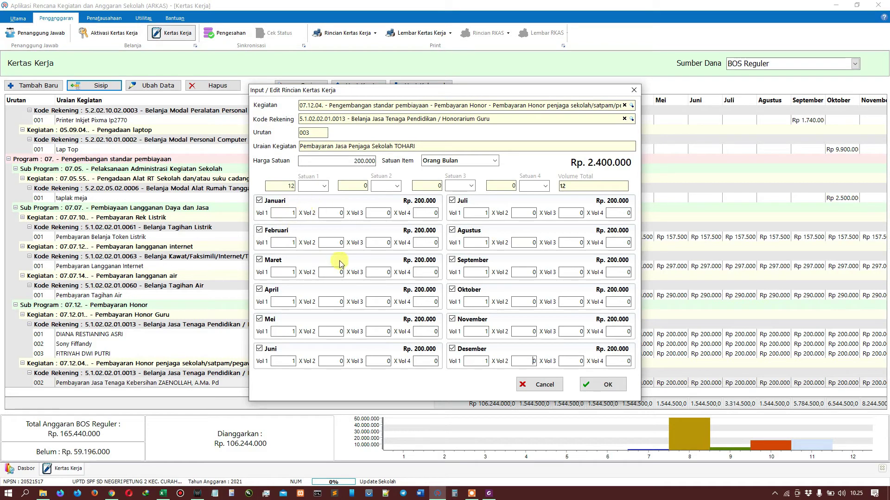
click(581, 361)
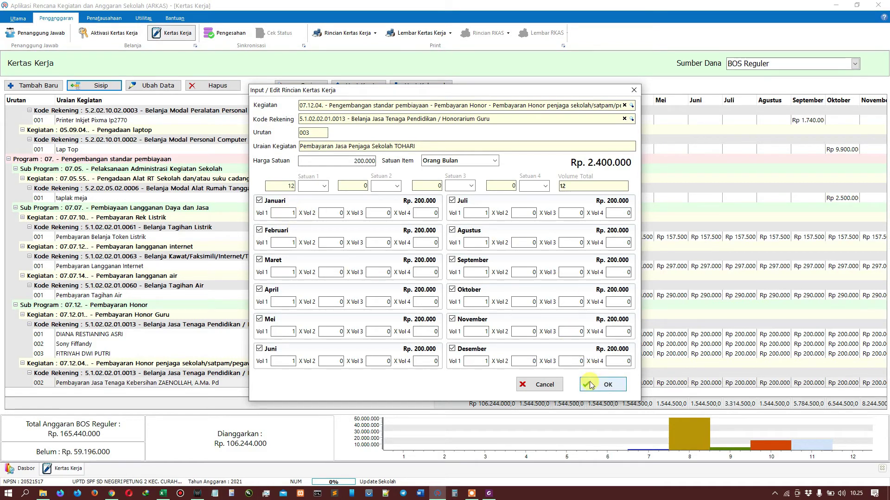
click(591, 385)
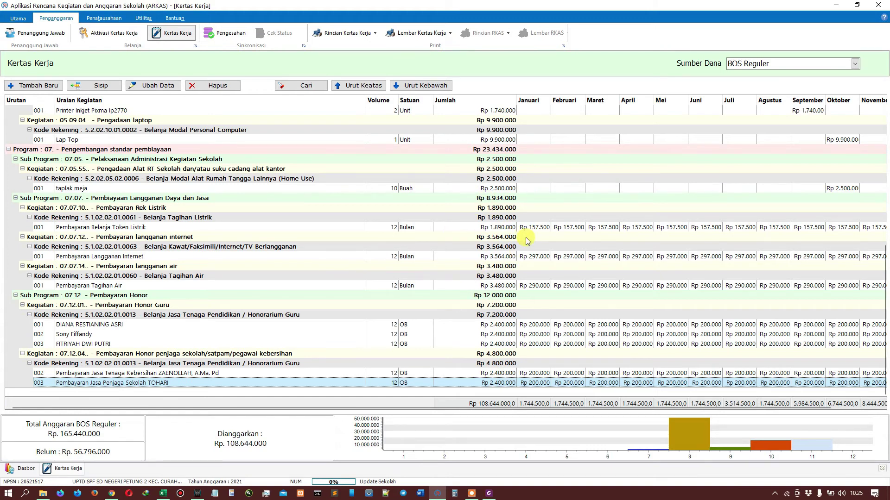
scroll(507, 237, up, 3)
scroll(523, 194, up, 6)
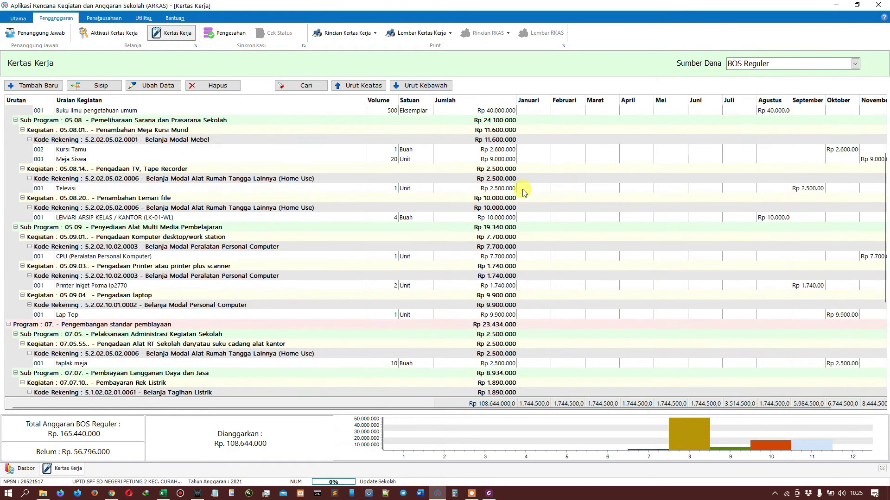
scroll(524, 191, down, 9)
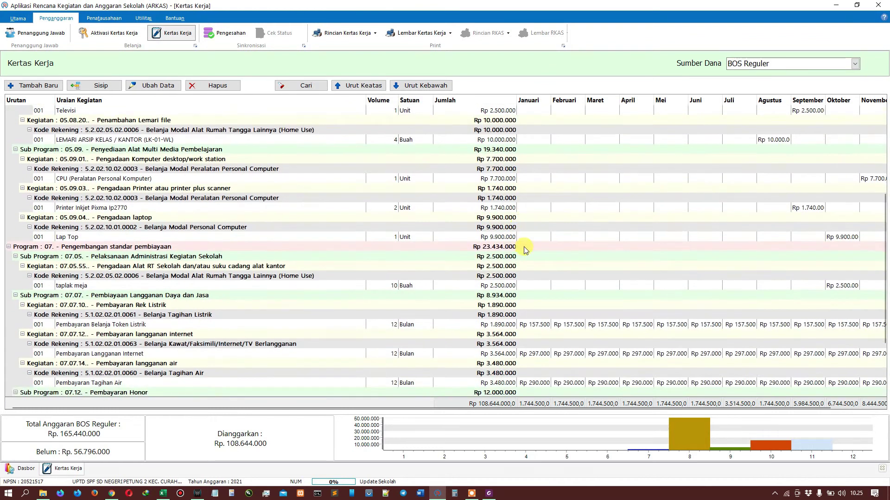
key(alt+Tab)
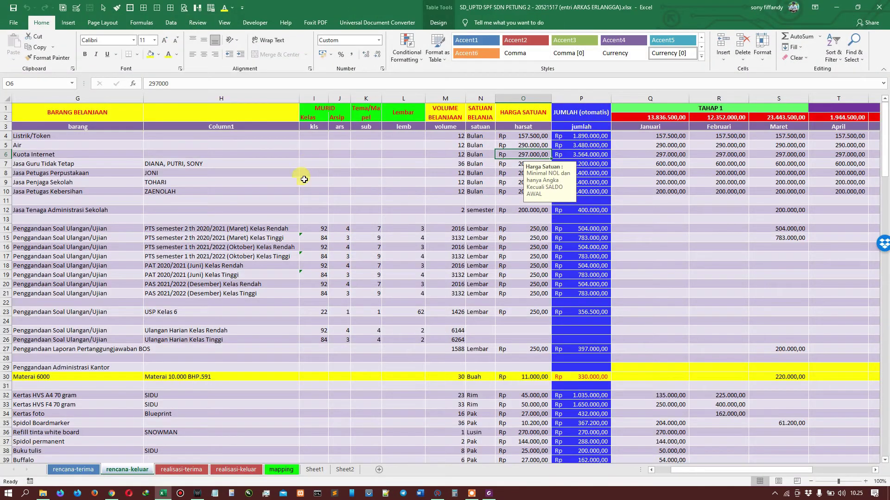
click(384, 208)
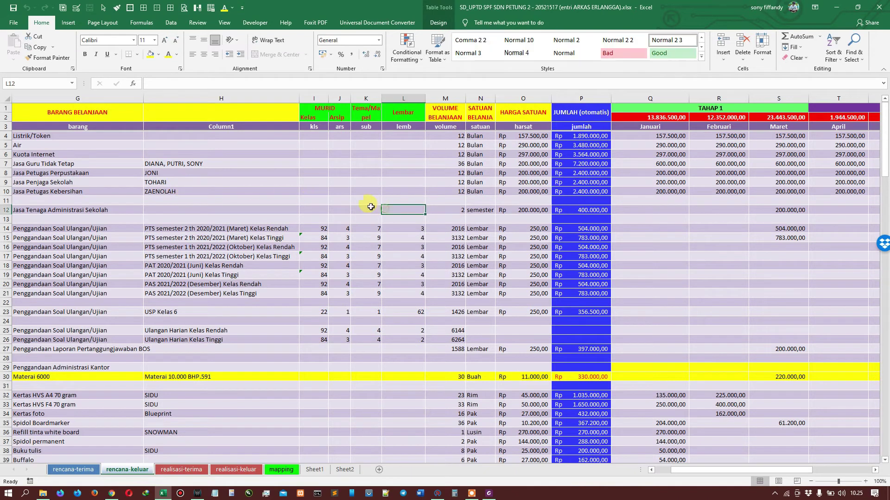
click(108, 211)
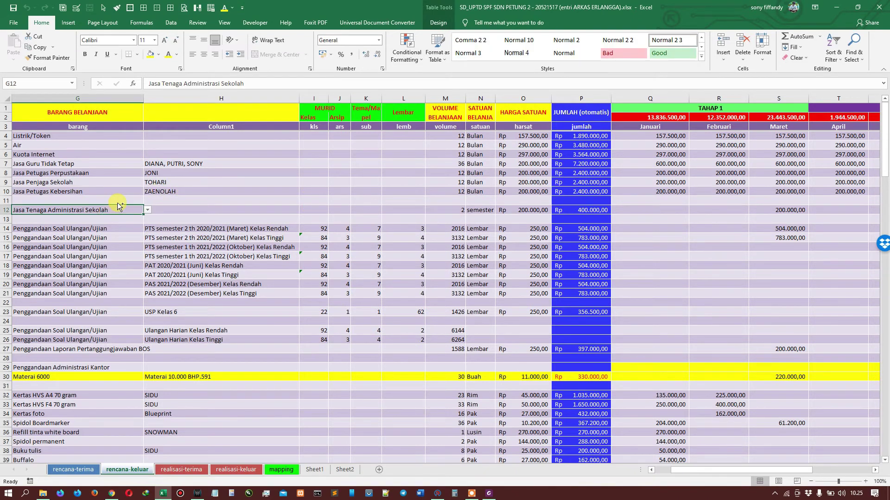
key(Home)
key(ctrl+Right)
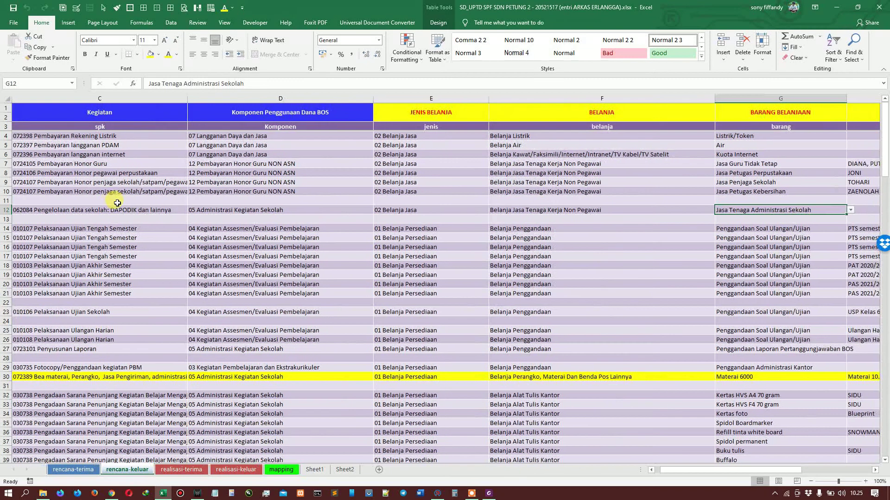
key(Right)
key(Left)
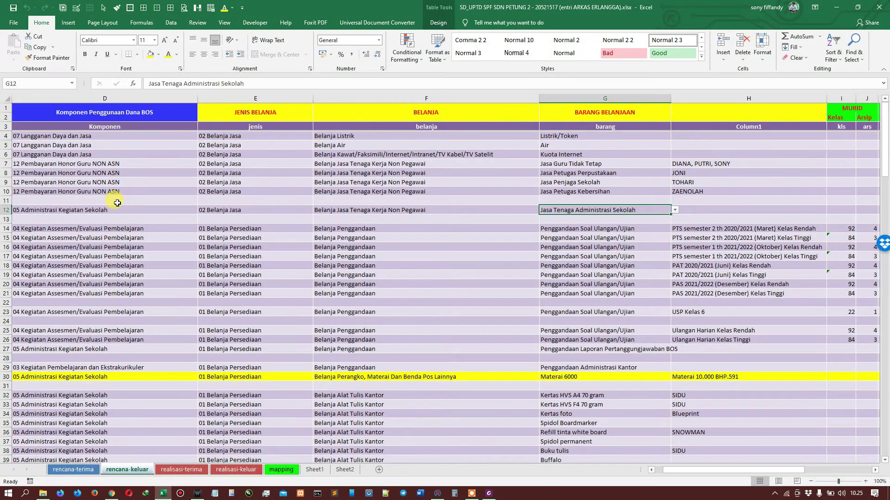
key(Right)
key(Right)
key(Right)
key(Right)
key(Right)
key(Right)
key(Right)
key(Right)
key(Right)
key(Right)
key(Right)
key(Right)
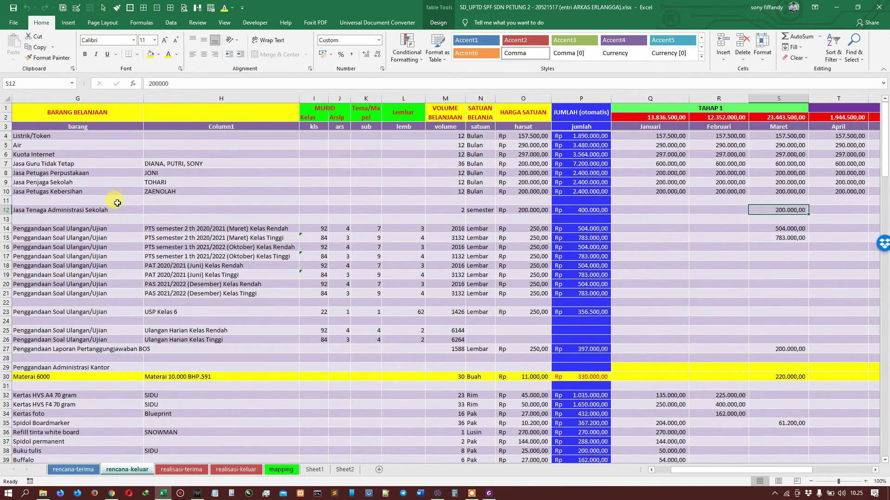
key(Right)
key(Right)
key(Right)
key(Right)
key(Right)
key(Right)
key(Right)
key(Right)
key(ctrl+Left)
key(Right)
key(Right)
key(Right)
key(alt+Tab)
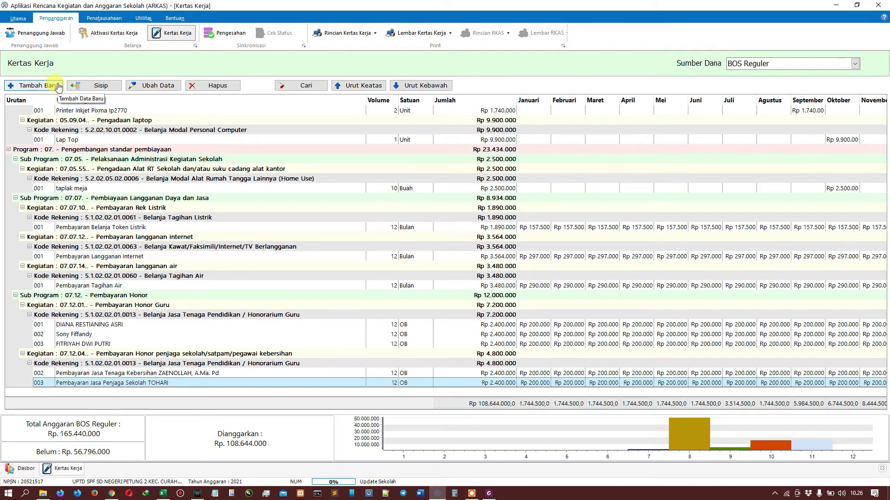
Step: Start a new entry and pick activity 07.12.02 Pembayaran Honor tenaga administrasi via a 'hono' search
click(40, 86)
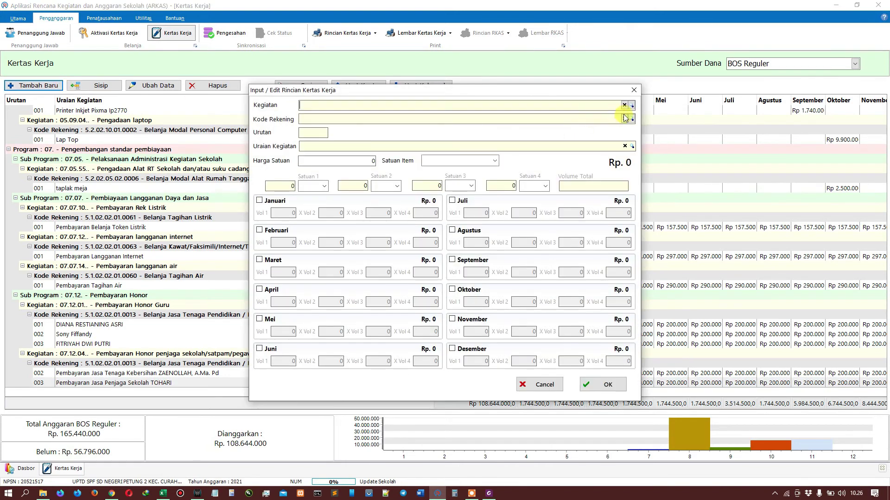
click(618, 107)
text(hono)
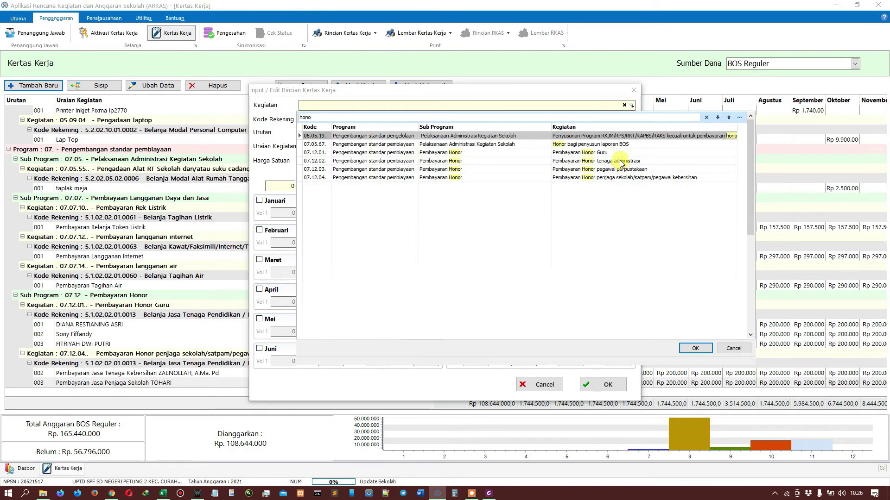
click(621, 164)
click(693, 348)
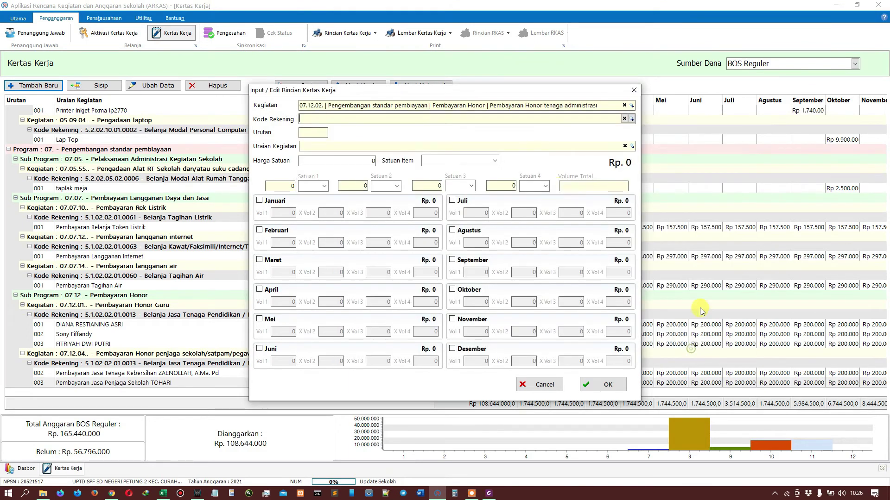
Step: Choose account code 5.1.02.02.01.0013 Honorarium Guru for the entry
click(632, 119)
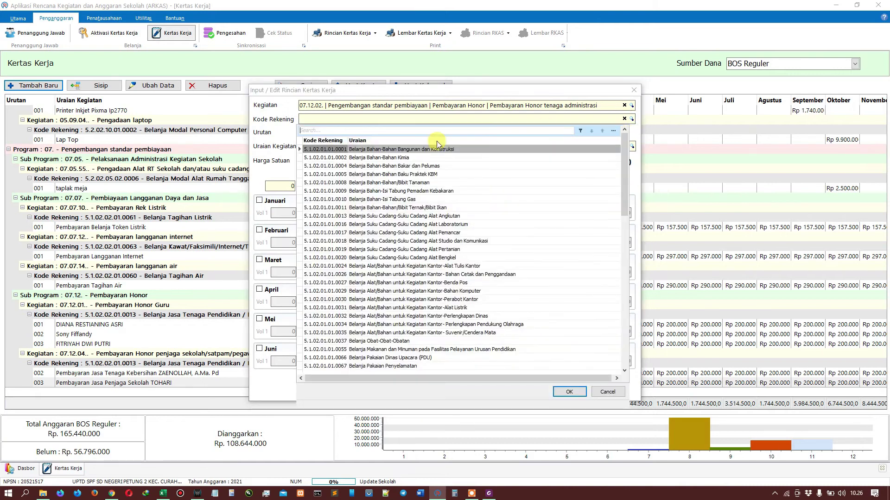
text(hono)
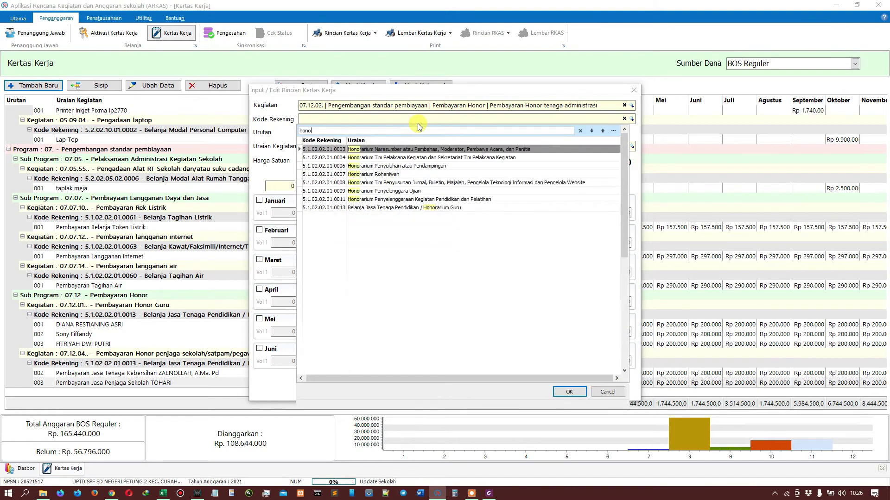
click(426, 210)
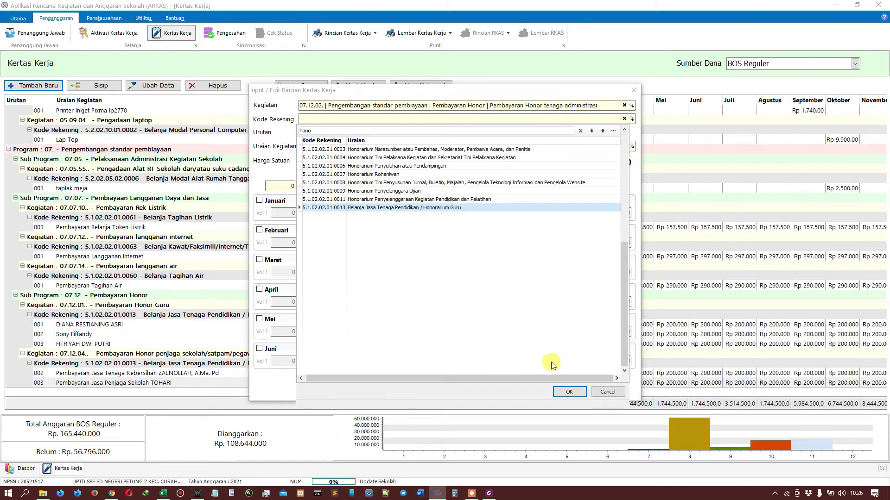
click(570, 392)
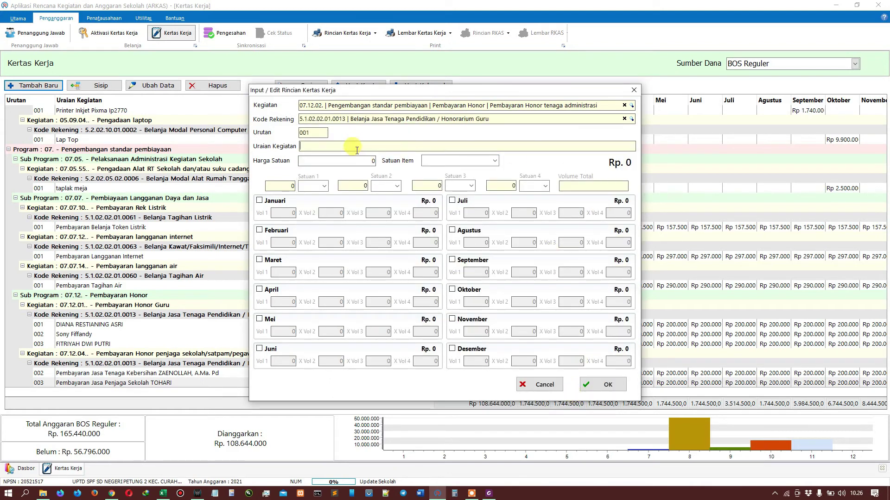
Step: Enter the description 'Pembayaran Jasa Tenaga Administrasi DAPODIK'
key(Caps_Lock)
key(Caps_Lock)
text(Pembayaran)
key(Caps_Lock)
text(Jasa Tenaga A)
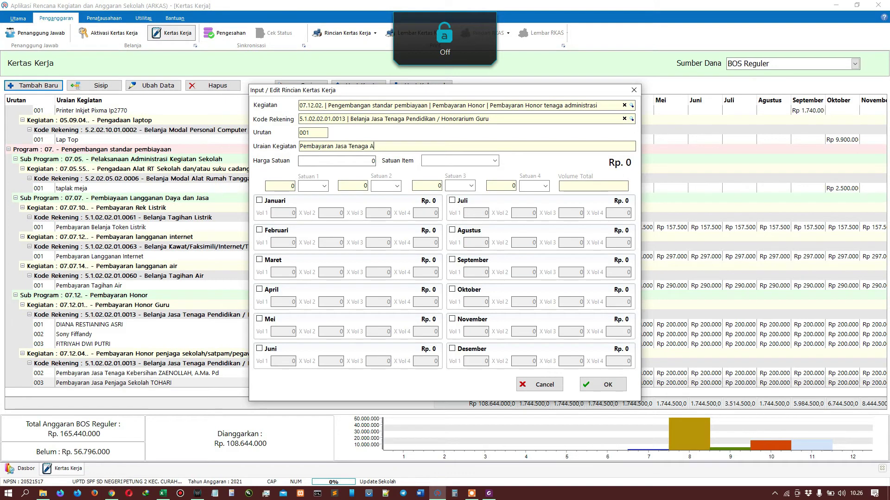
text(dministras)
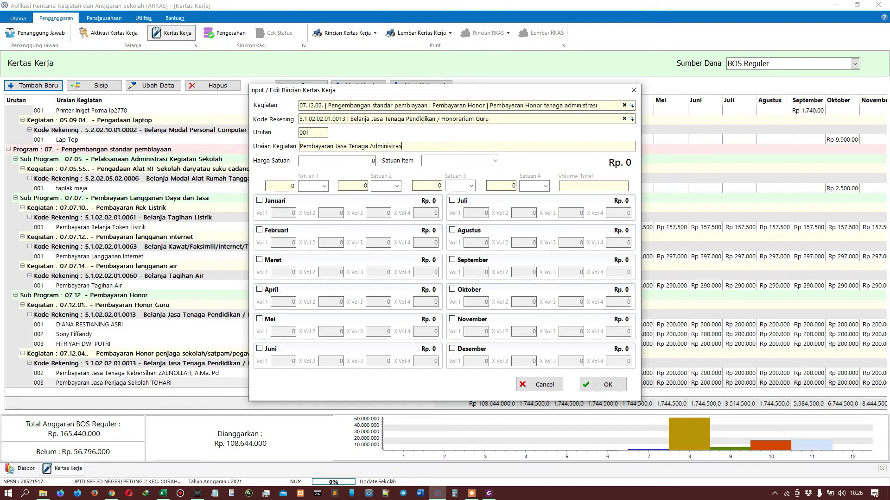
text(u)
key(Caps_Lock)
text(i)
key(Caps_Lock)
text(DAPODI)
Step: Set the unit price to 200.000 and choose Orang as the item unit
key(Tab)
text(2)
key(Tab)
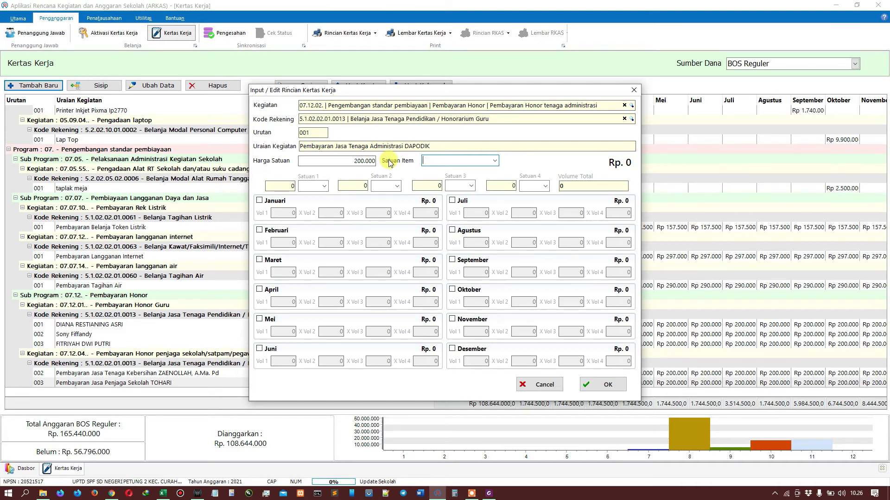
key(Caps_Lock)
text(Orang Perjalanan)
key(Caps_Lock)
key(BackSpace)
key(BackSpace)
click(495, 161)
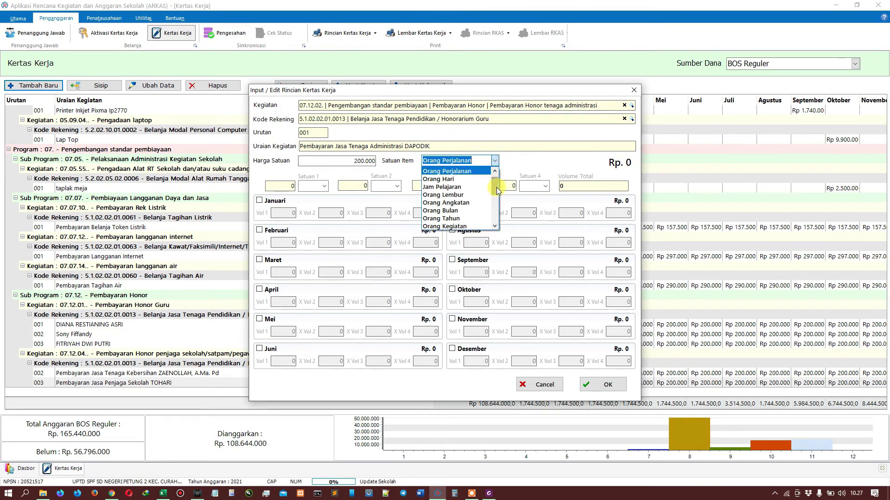
mouse_move(497, 187)
mouse_down()
mouse_move(496, 223)
mouse_move(496, 174)
mouse_up()
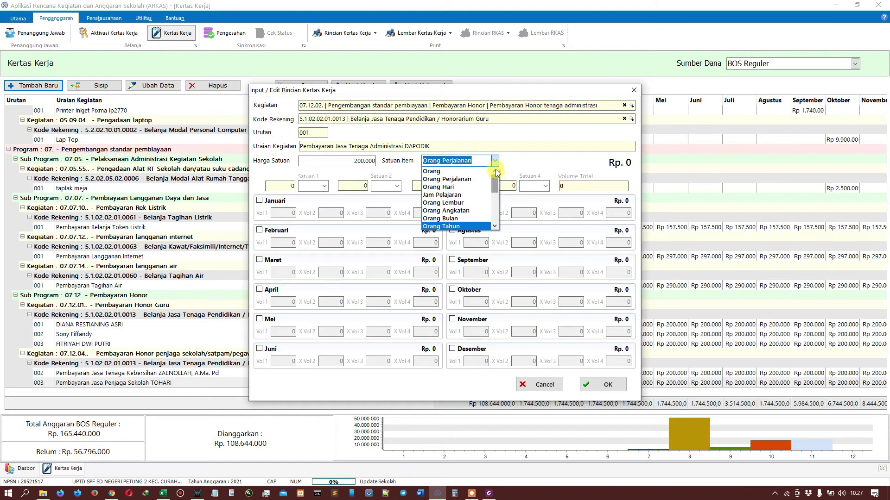
click(470, 173)
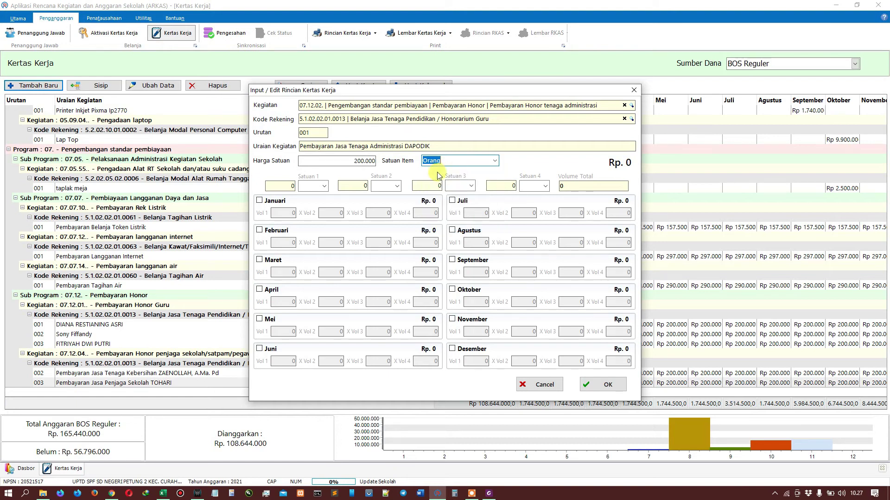
Step: Enter volume 1 for January, February and March, then clear all three months again
click(277, 200)
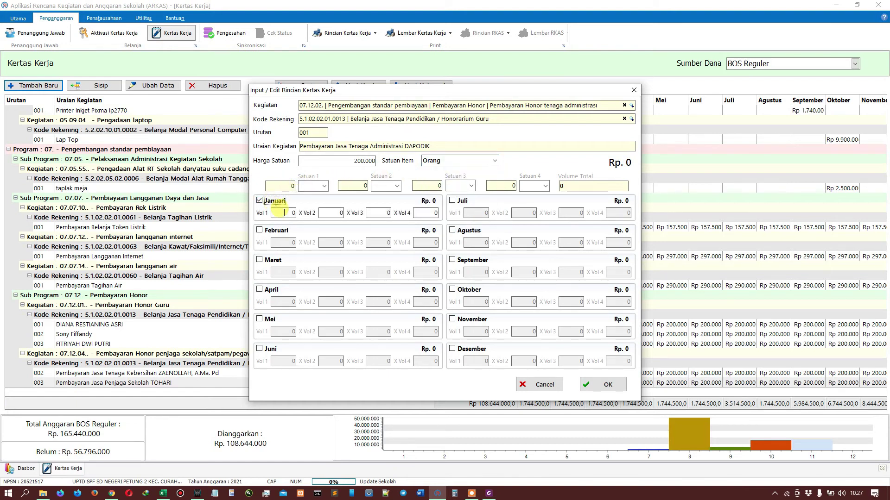
text(1)
click(273, 231)
text(1)
click(272, 257)
text(1)
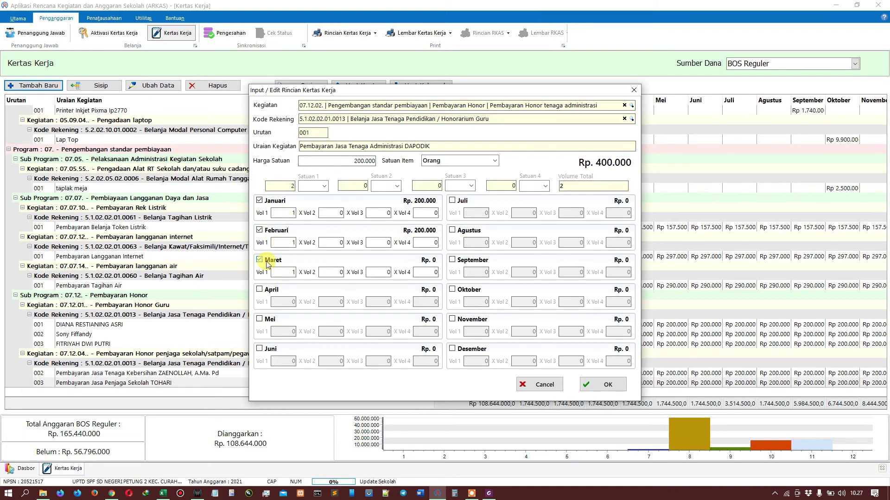
click(268, 262)
click(271, 231)
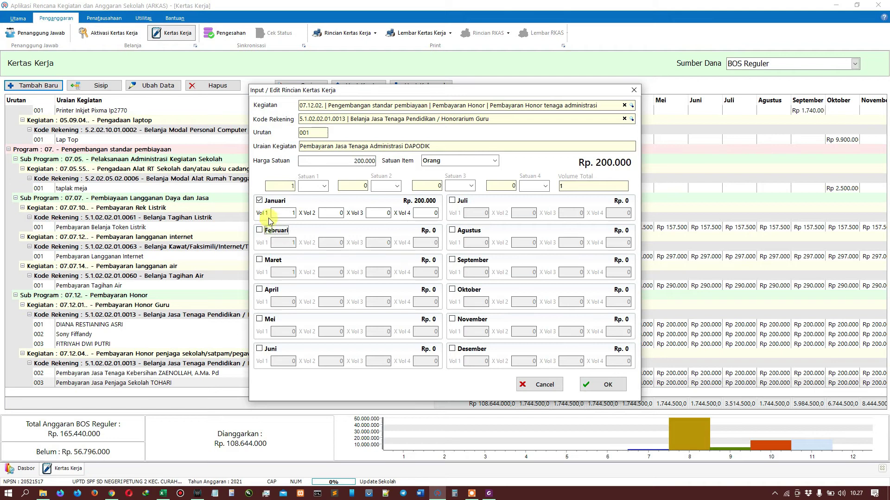
click(271, 204)
Step: After cross-checking Excel, keep only March and November (Rp 400.000) and save the DAPODIK entry
key(alt+Tab)
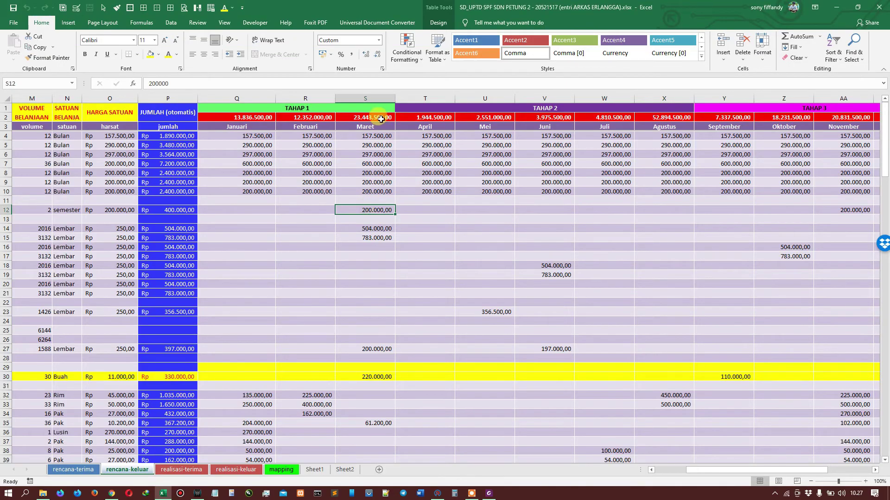
key(alt+Tab)
click(268, 260)
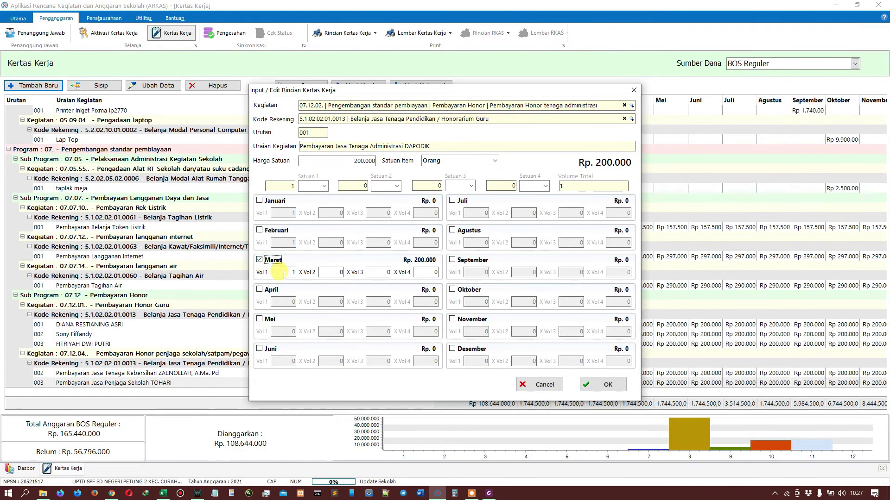
key(alt+Tab)
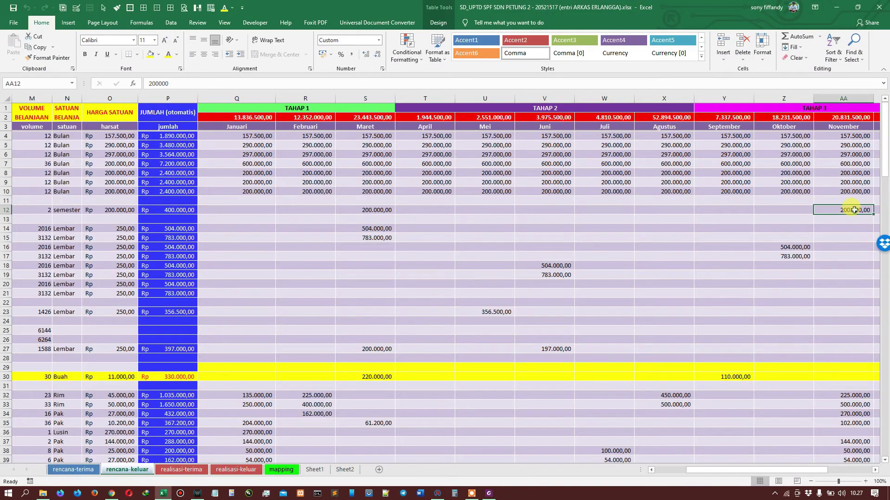
key(alt+Tab)
click(452, 319)
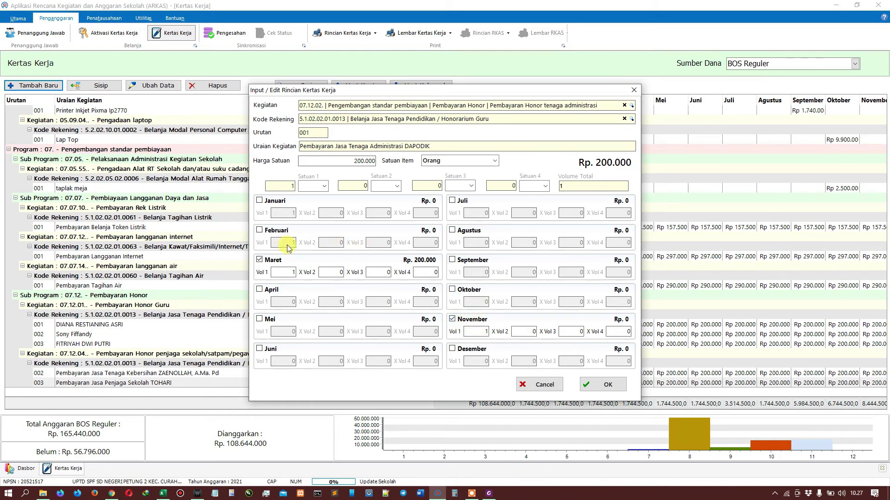
click(271, 233)
double_click(292, 242)
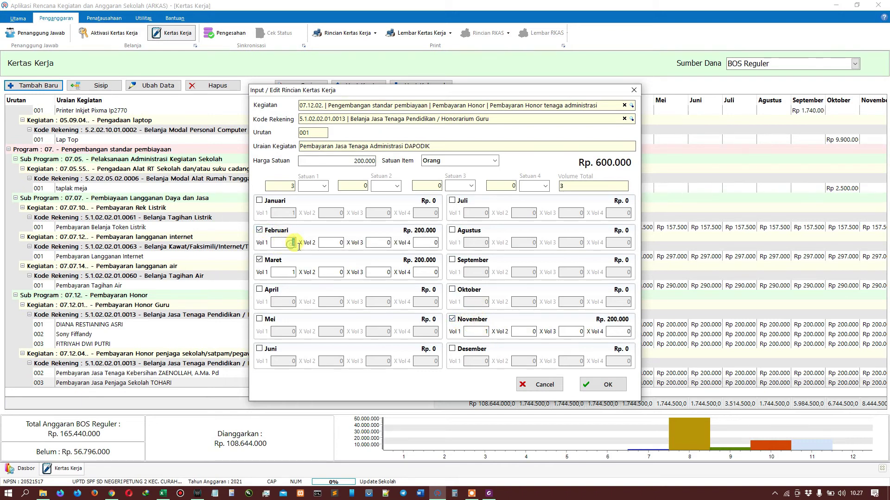
click(259, 230)
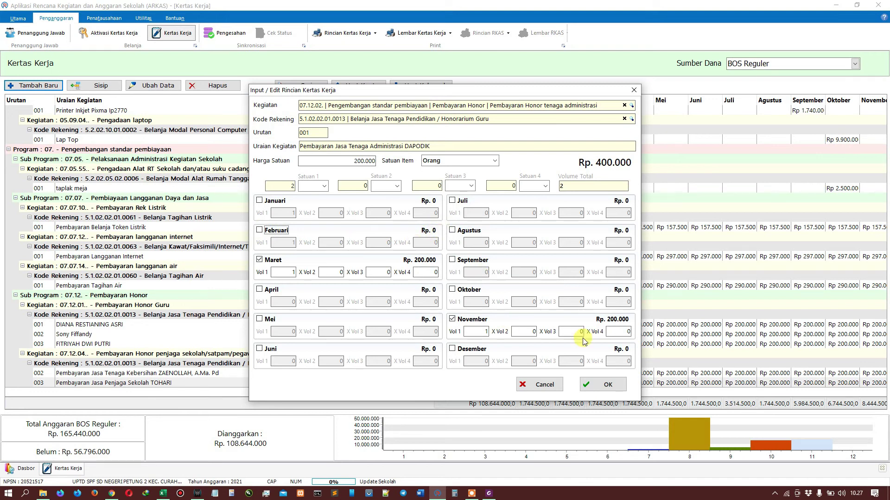
click(598, 386)
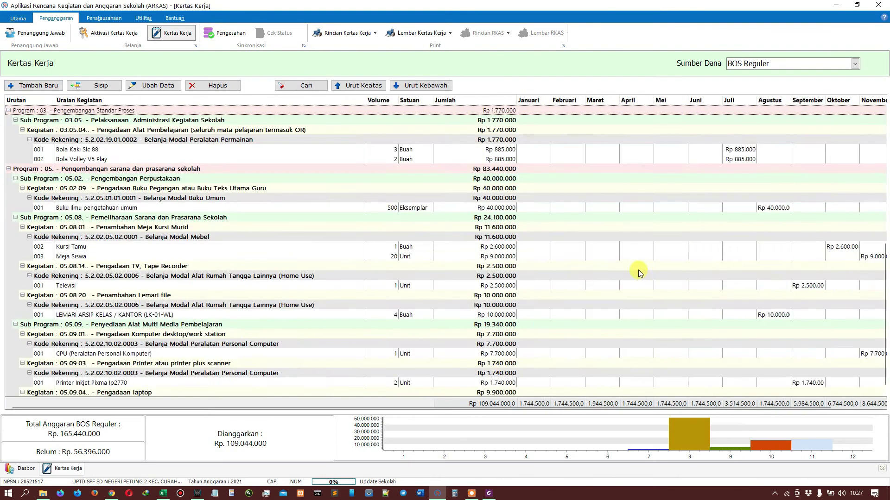
Step: Review the DAPODIK, teacher, guard and cleaning honorarium rows, then start a blank Tambah Baru entry
click(619, 344)
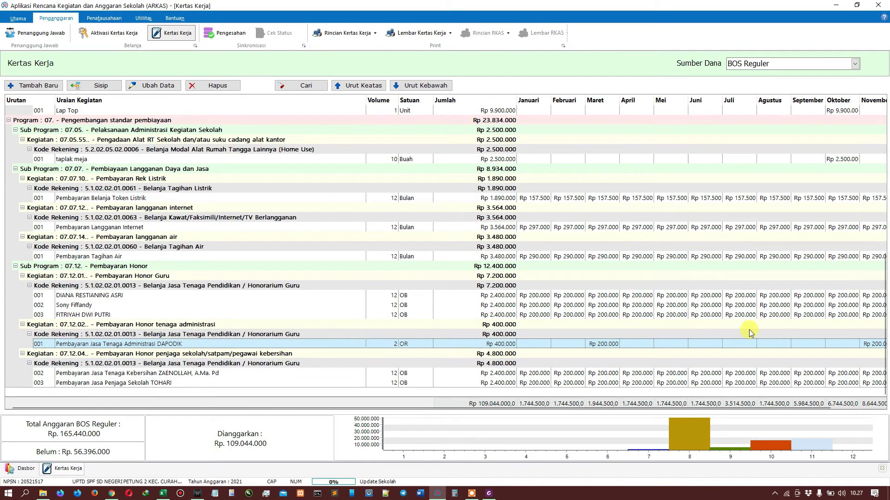
click(149, 306)
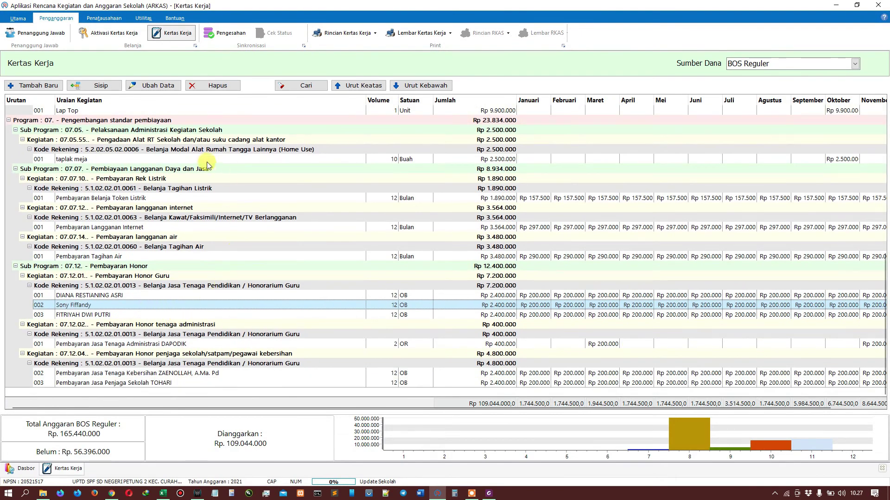
click(146, 383)
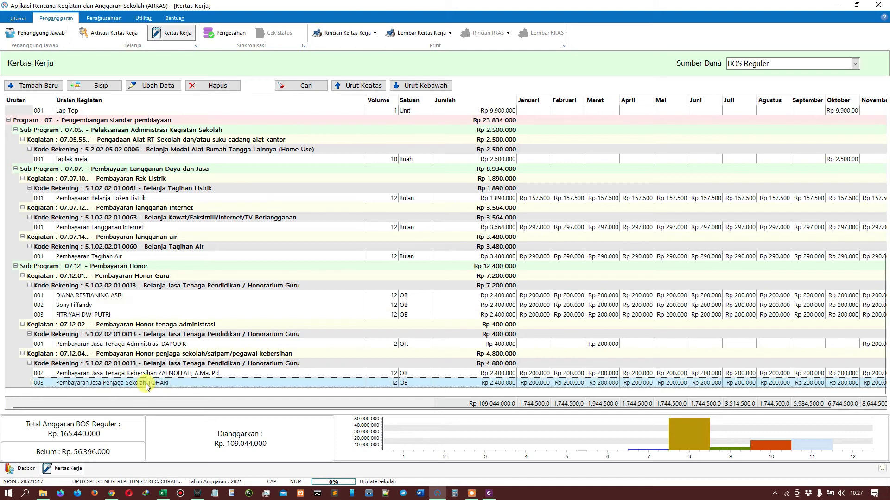
click(209, 344)
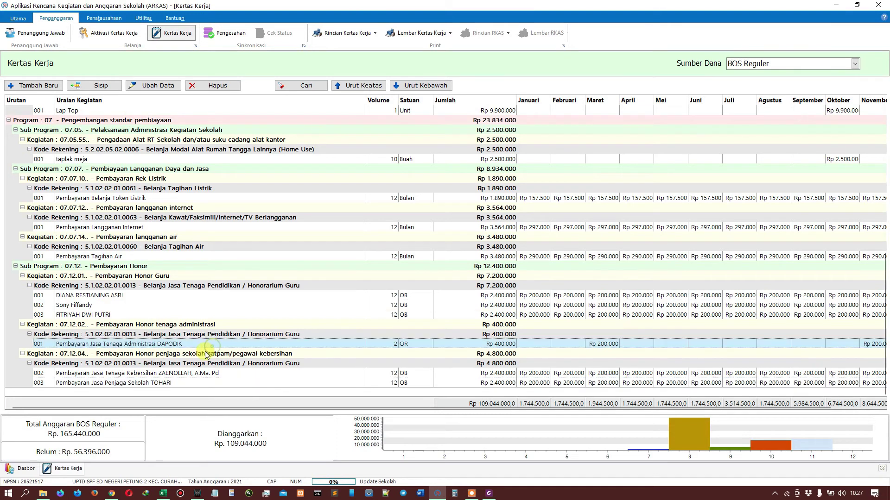
click(171, 375)
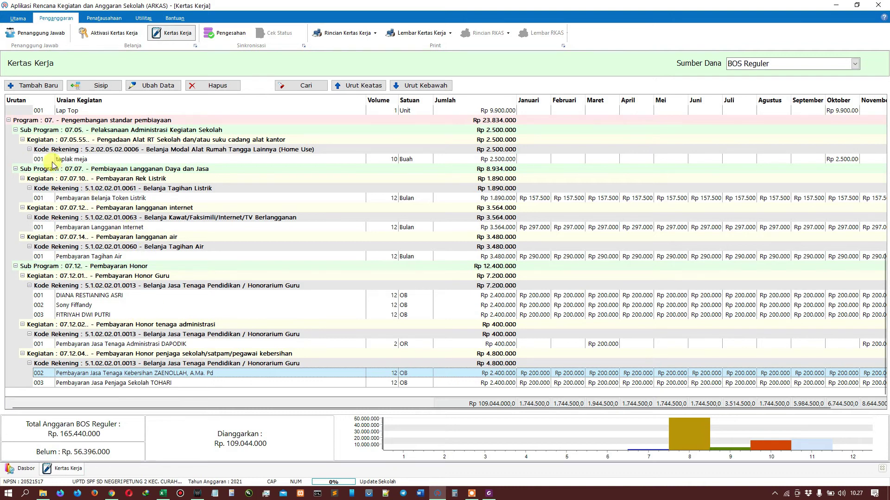
click(39, 86)
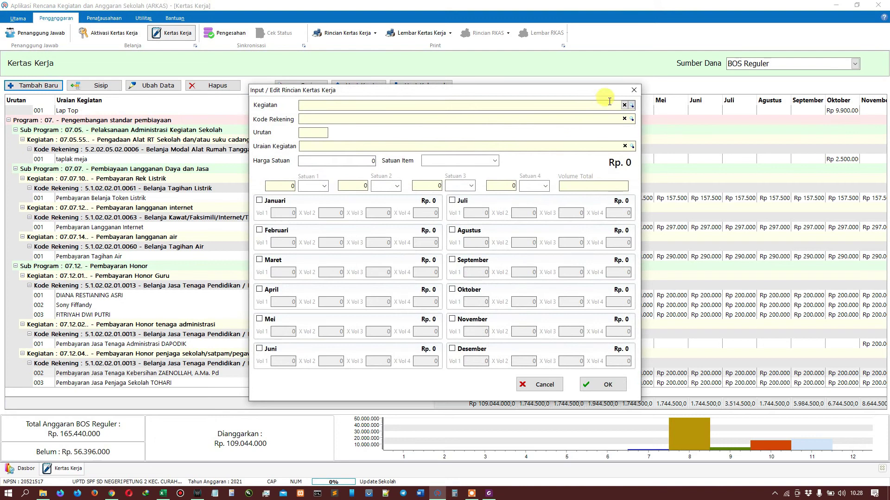
Step: Search 'HONO' and set the activity to 07.12.03 library staff honorarium
click(593, 105)
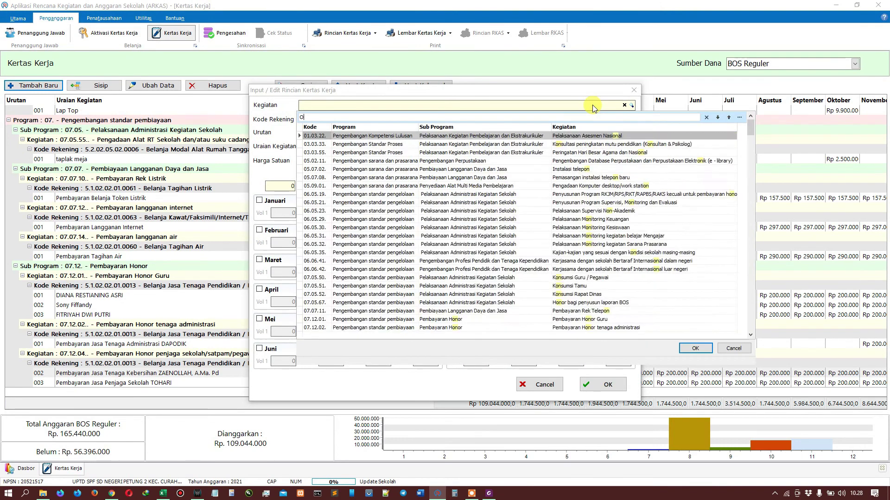
text(HONOR)
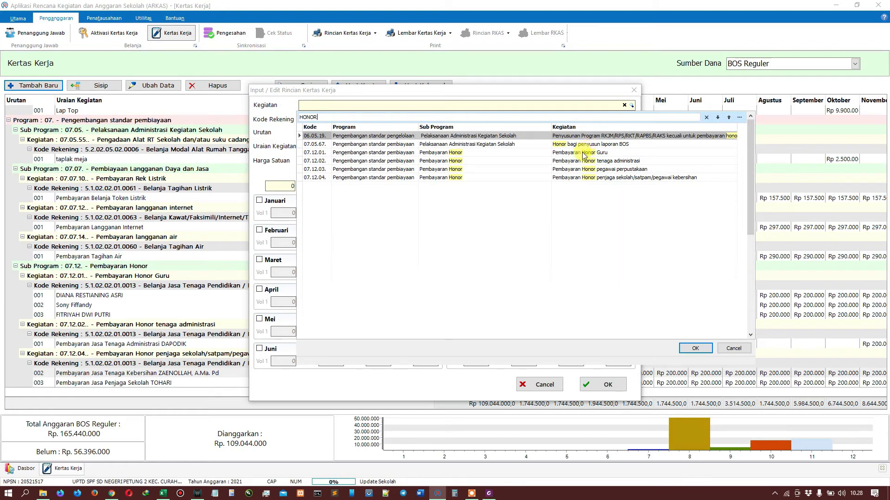
click(587, 171)
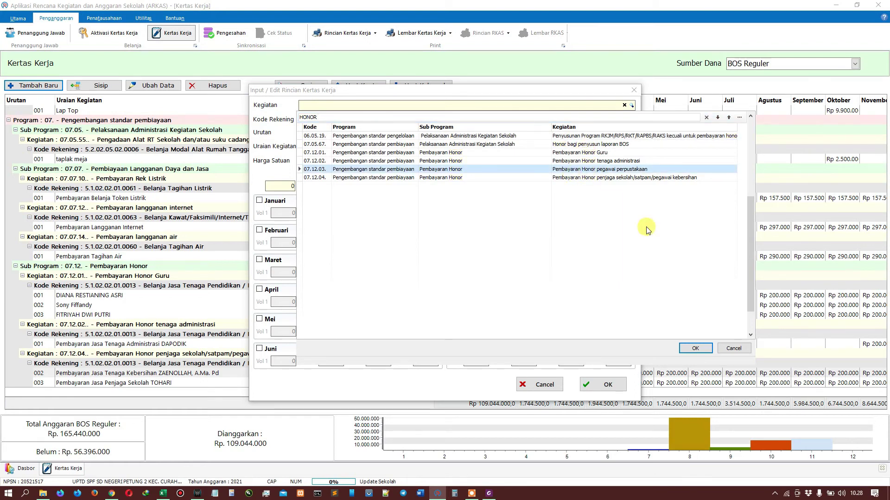
click(689, 350)
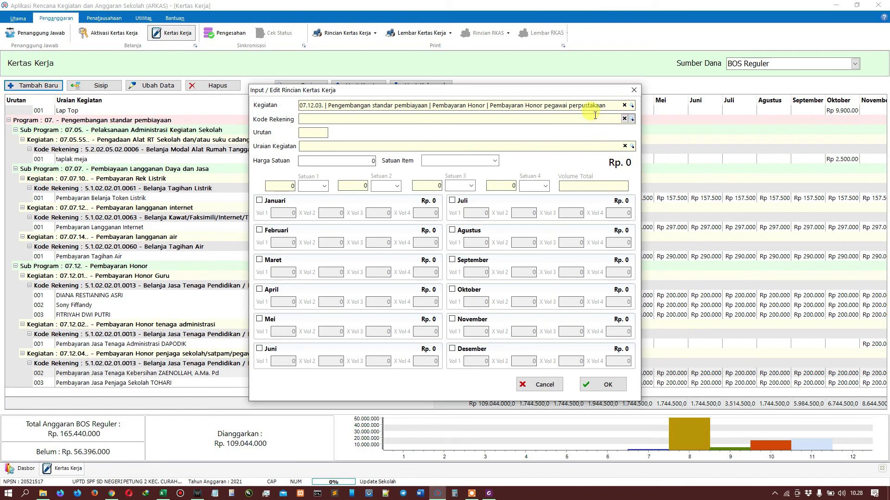
Step: Search 'HONO' and set the account code to 5.1.02.02.01.0013 teacher honorarium
click(631, 119)
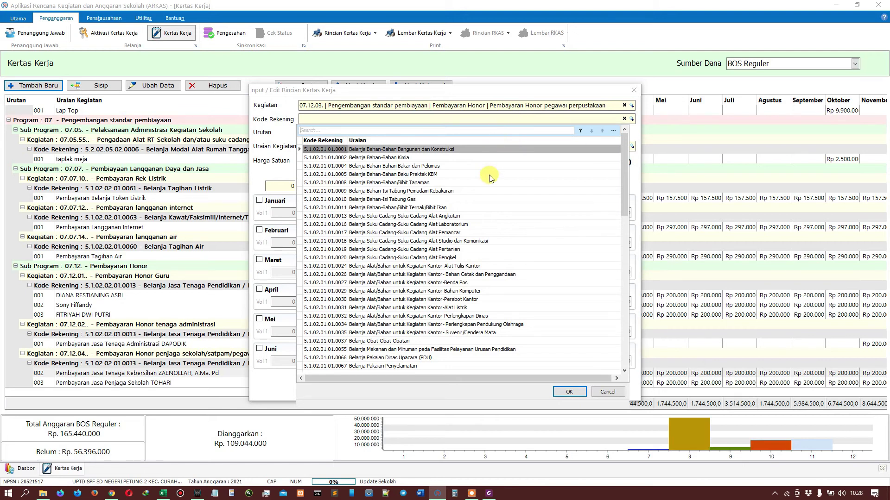
text(HONO)
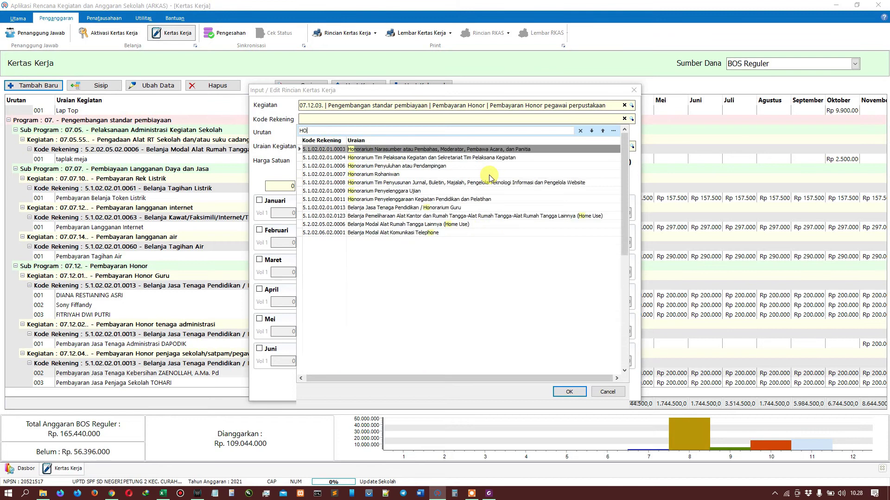
click(464, 208)
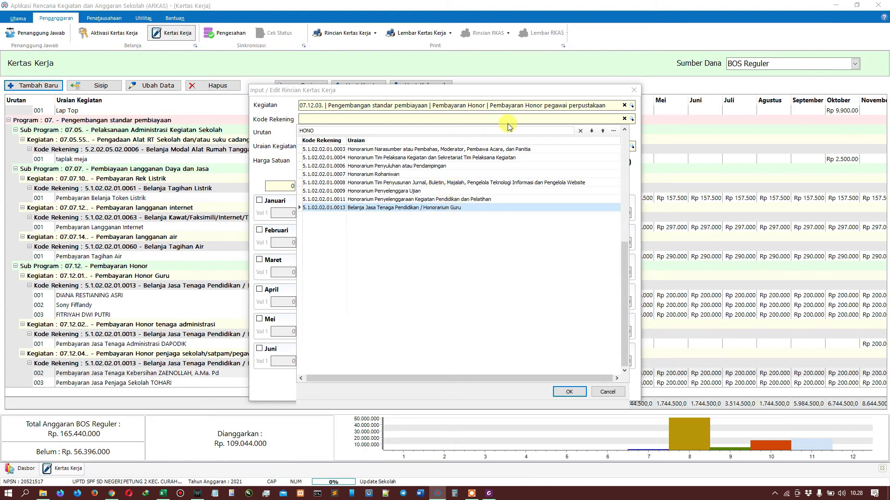
double_click(472, 208)
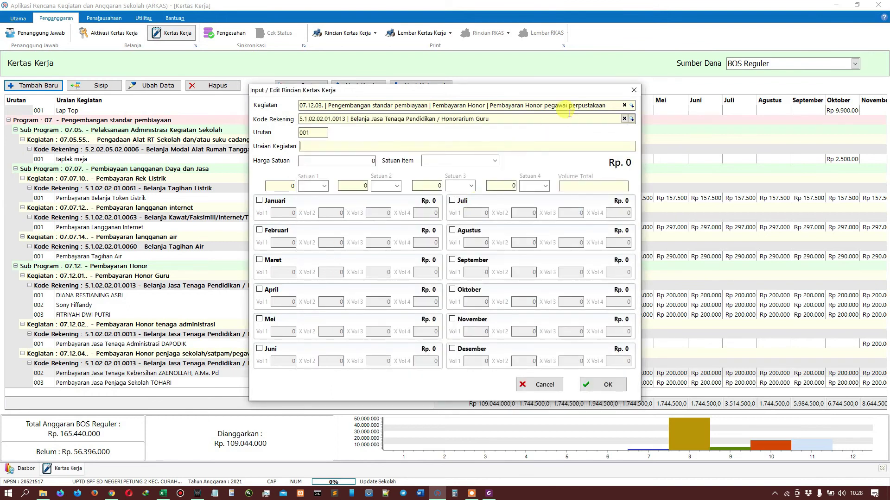
Step: Type the description 'Pembayaran Pegawai Perpustakaan' in Uraian Kegiatan
key(Caps_Lock)
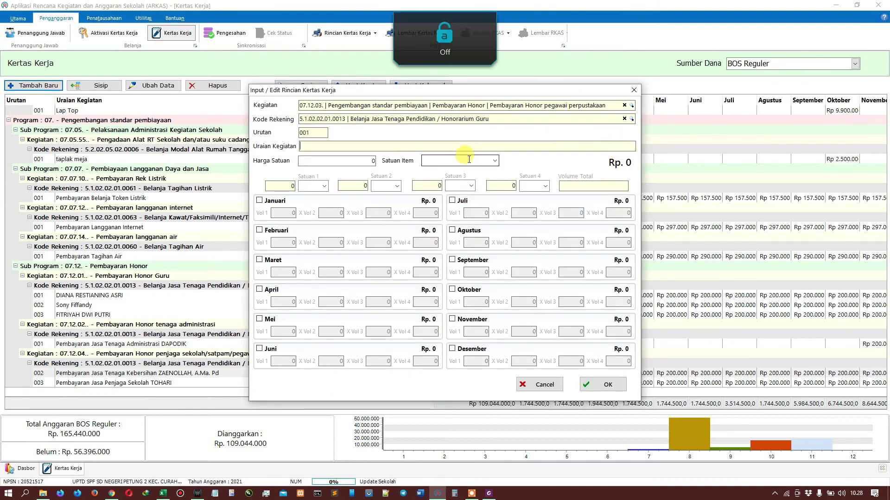
key(BackSpace)
key(BackSpace)
key(BackSpace)
text(P)
key(Caps_Lock)
text(embayaran)
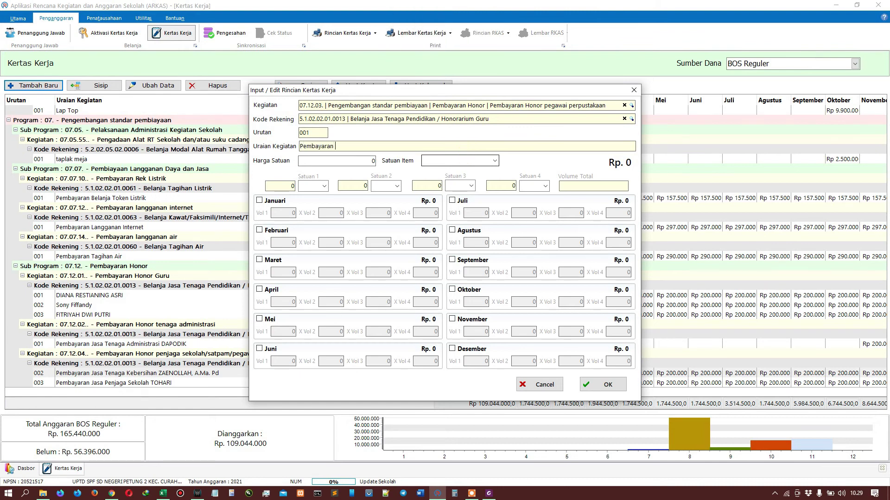
key(Caps_Lock)
text(J)
key(Caps_Lock)
text(an Pega)
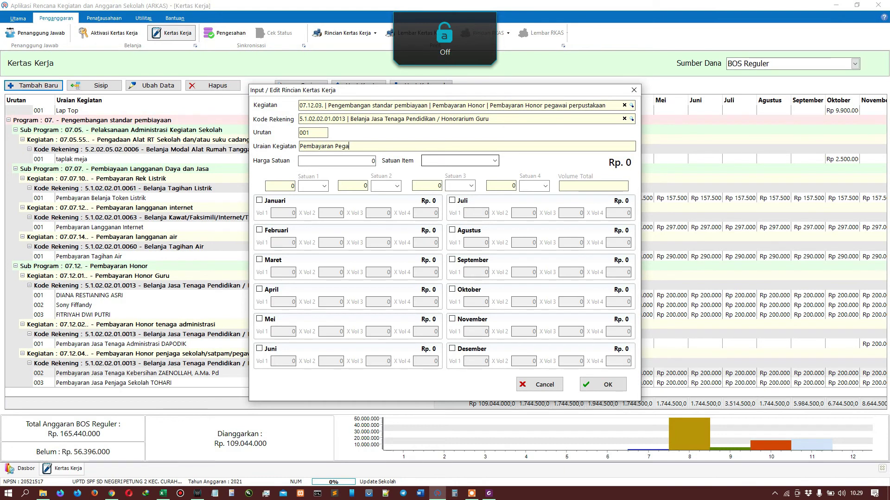
text(wai)
key(Caps_Lock)
text(P)
key(Caps_Lock)
text(erpustakaan)
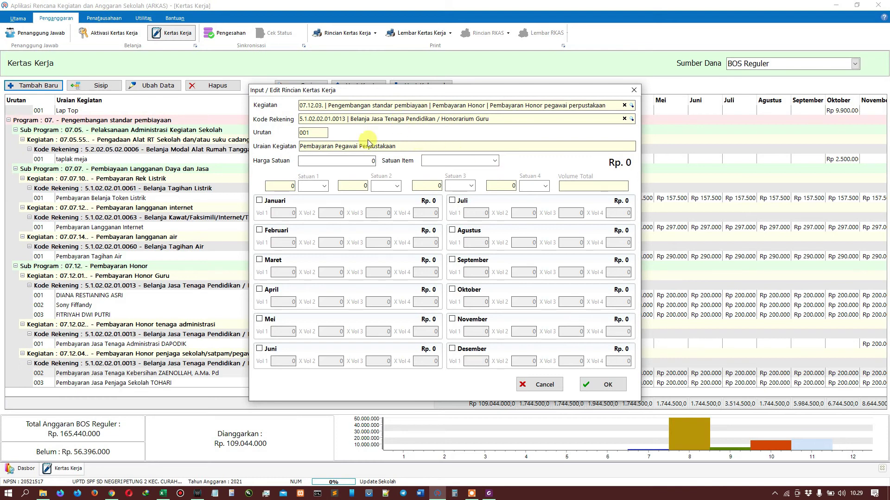
Step: Set the unit price to 200.000 and the item unit to Orang Bulan
key(Tab)
text(2)
key(Tab)
text(Orang Bulan)
key(Tab)
Step: Tick January through June, each with volume 1
click(278, 201)
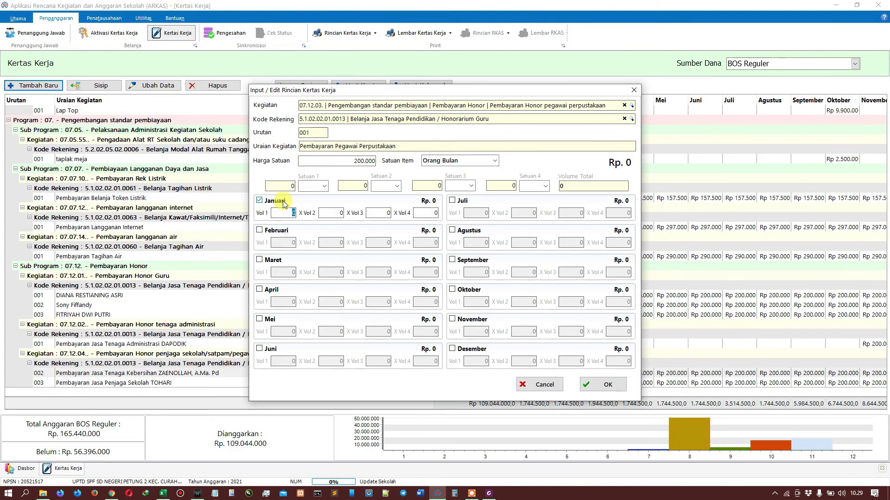
text(1)
click(260, 230)
text(1)
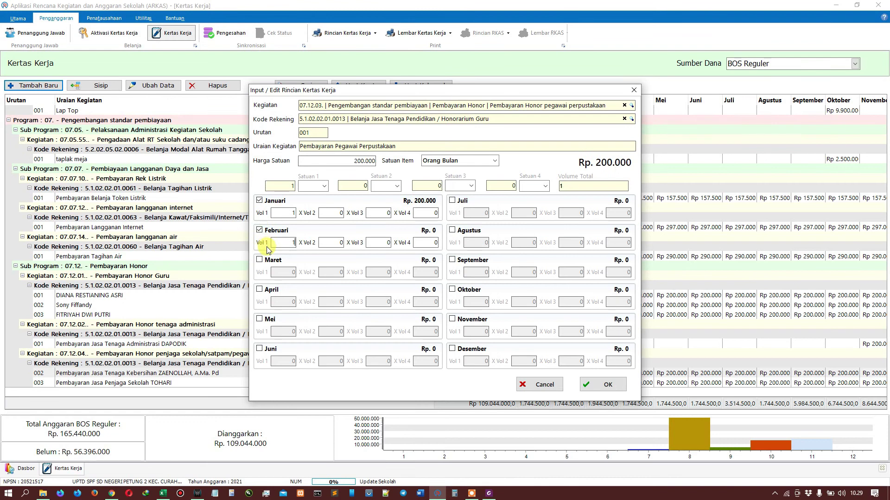
click(259, 259)
text(1)
click(259, 289)
text(1)
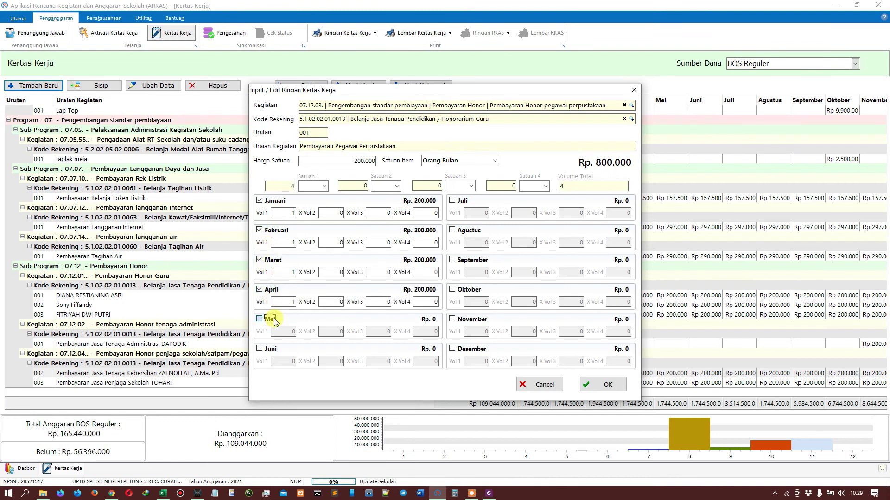
click(260, 320)
text(1)
click(260, 349)
text(1)
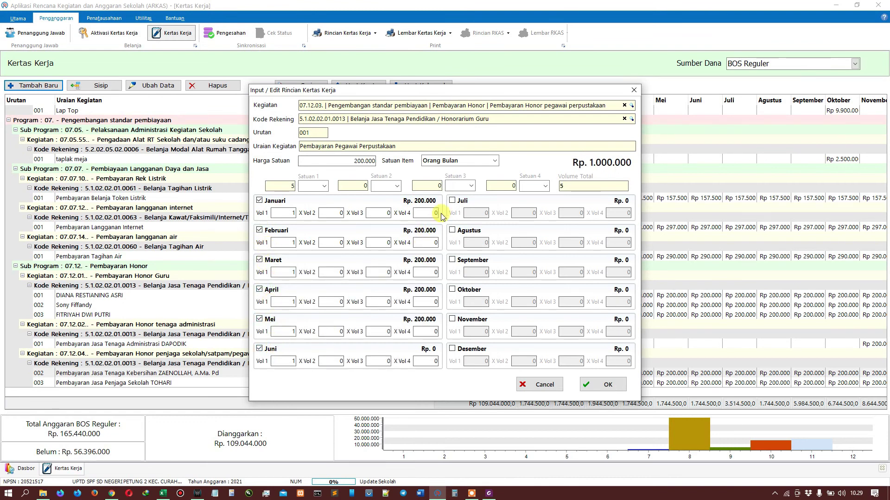
Step: Tick July through December with volume 1, bringing the total to Rp 2.400.000
click(453, 201)
text(1)
click(453, 230)
text(1)
click(452, 260)
text(1)
click(453, 290)
text(1)
click(452, 319)
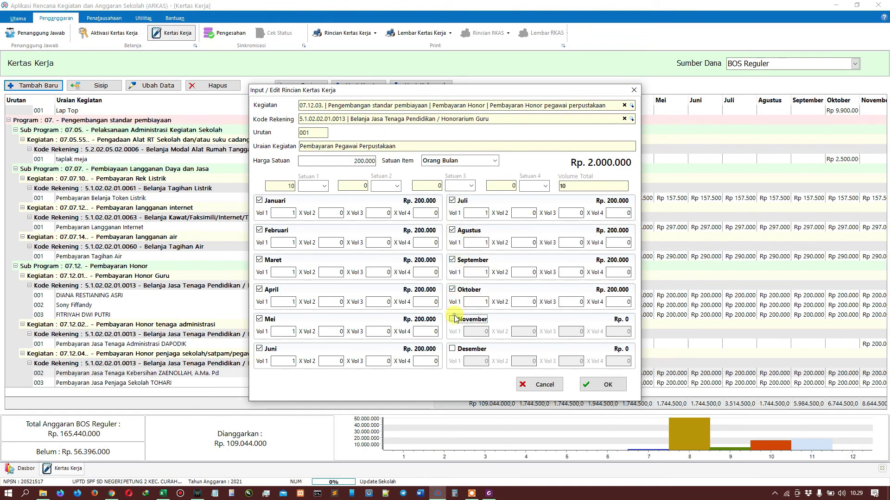
text(1)
click(453, 349)
text(1)
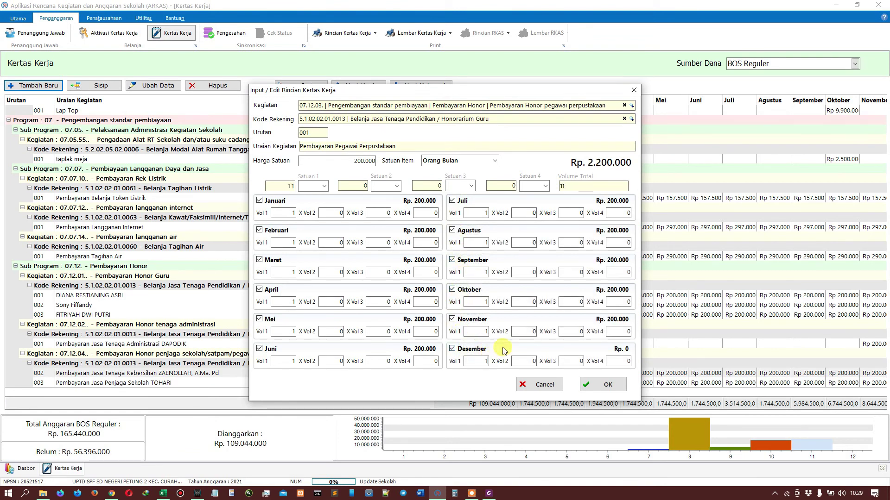
click(533, 333)
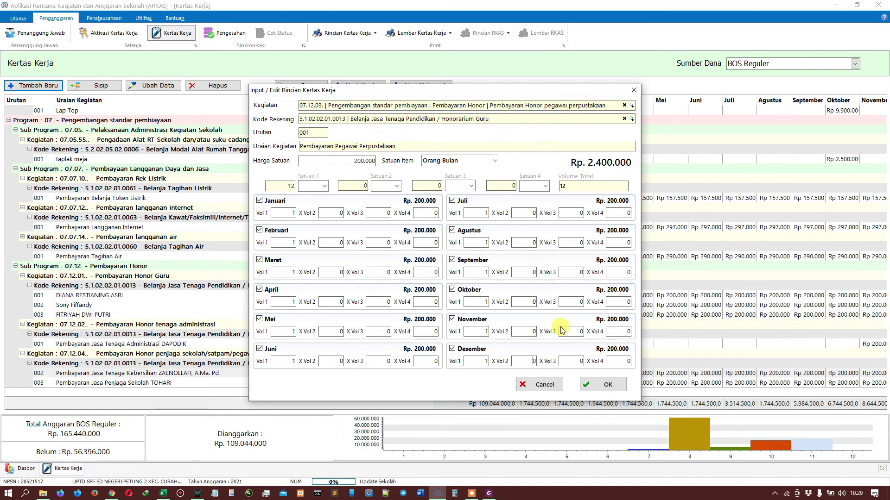
Step: Save the library staff entry, then review it alongside the teacher and cleaning staff rows
click(585, 385)
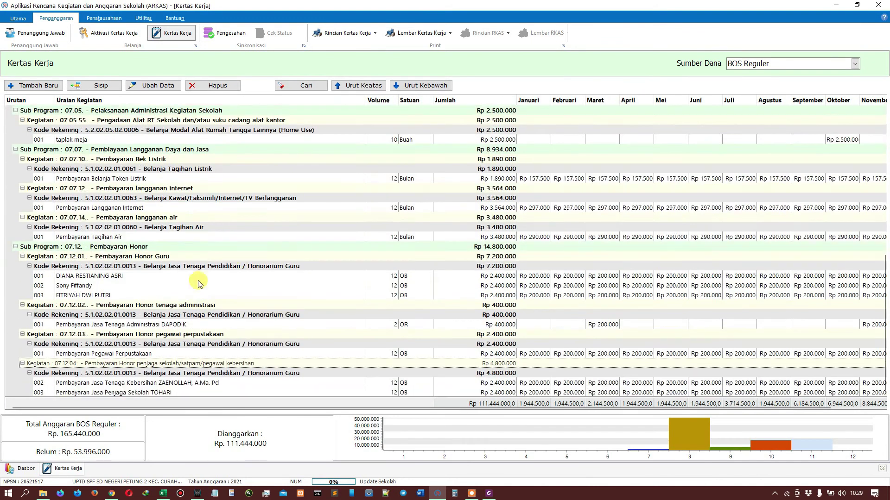
click(154, 344)
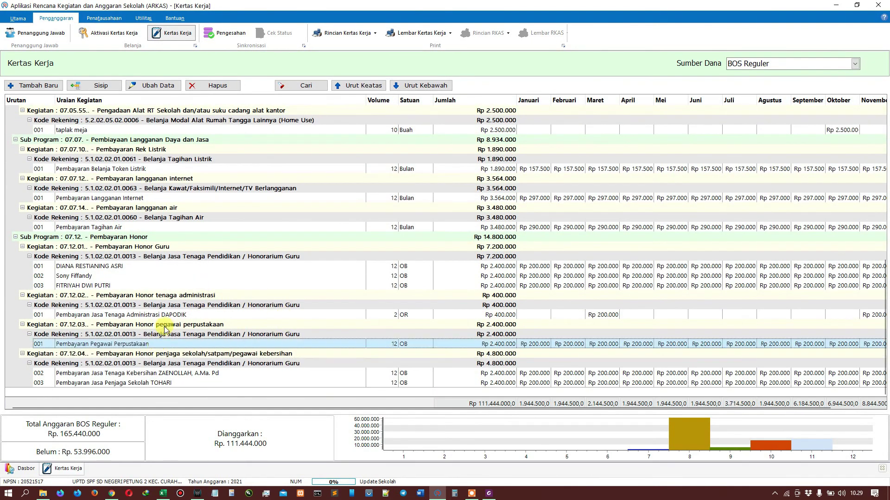
click(103, 276)
click(121, 375)
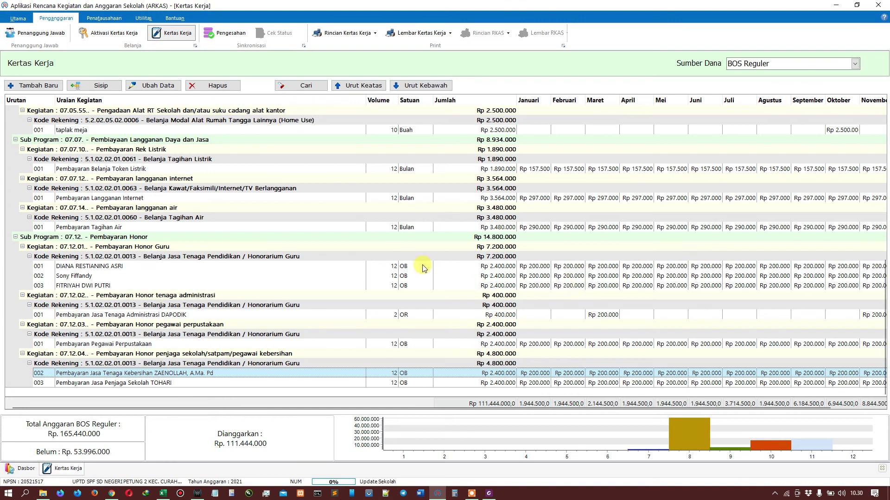
scroll(569, 225, up, 1)
scroll(563, 270, down, 1)
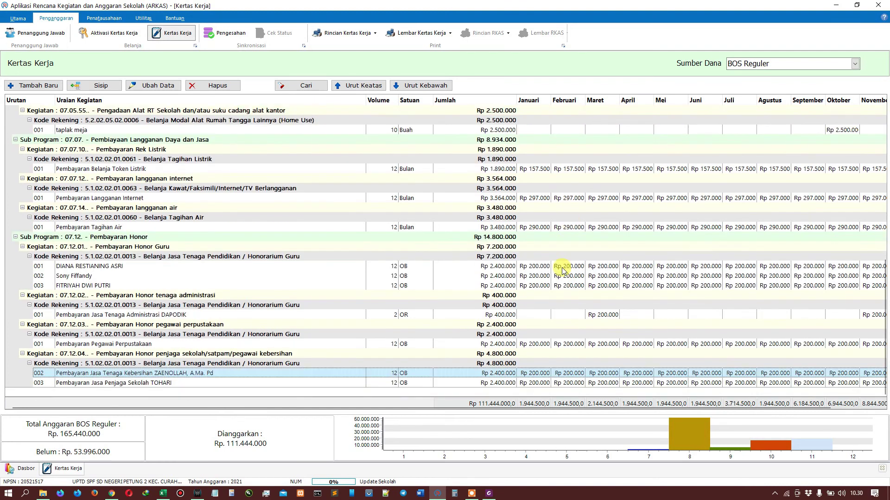
Step: Check the electricity token and DAPODIK rows, then bring up the Excel rencana-keluar sheet
click(545, 171)
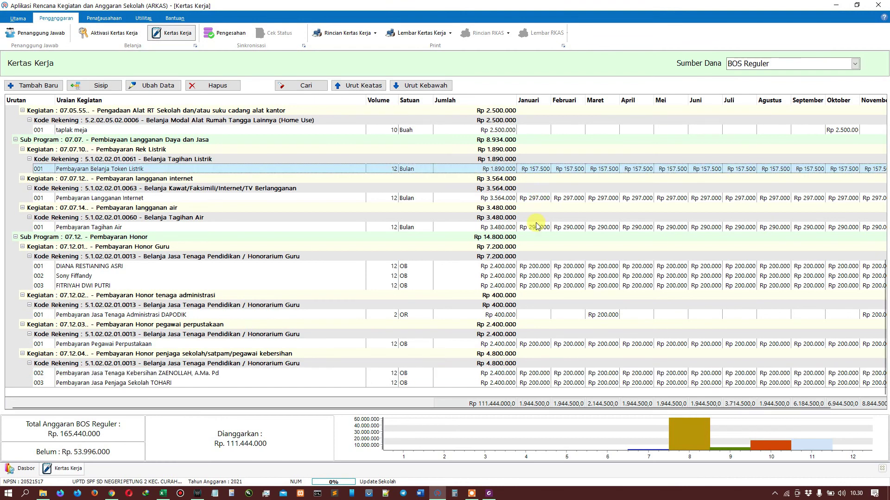
click(547, 316)
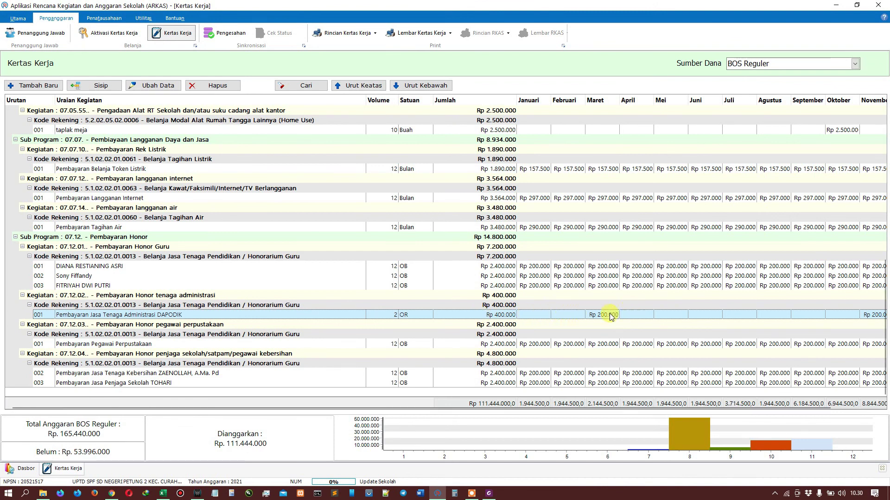
scroll(612, 316, up, 9)
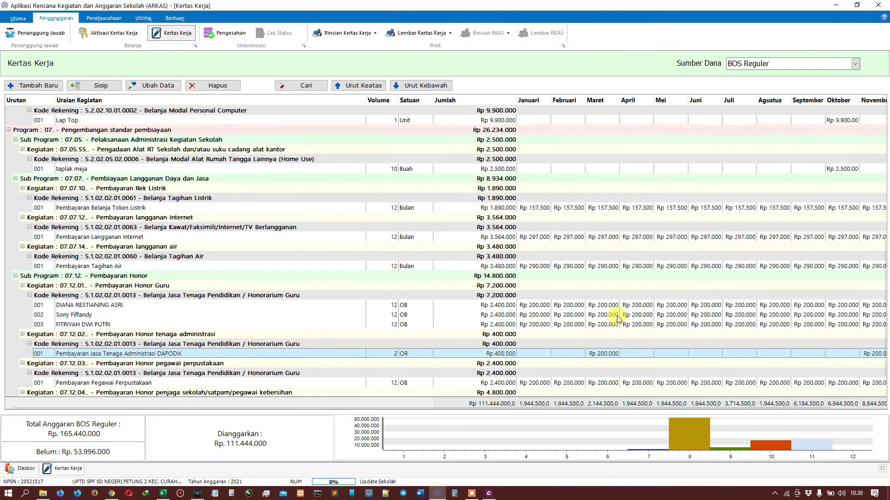
scroll(632, 249, up, 2)
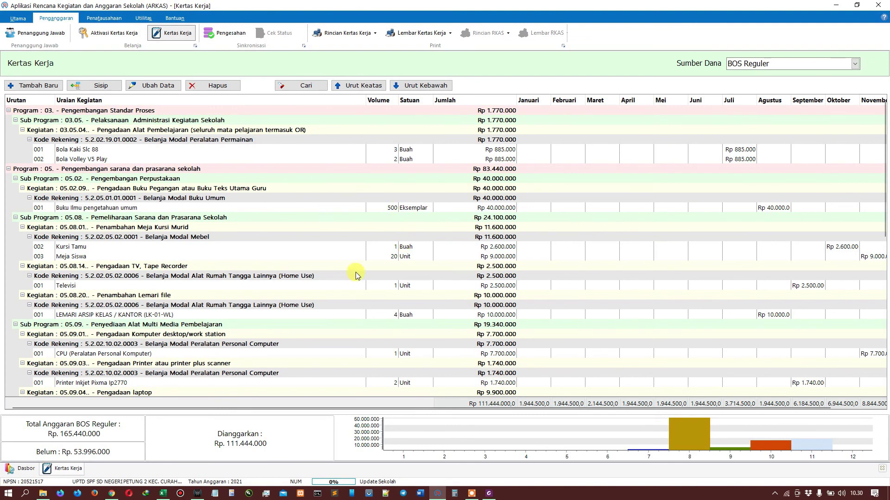
scroll(354, 275, down, 3)
scroll(280, 292, down, 2)
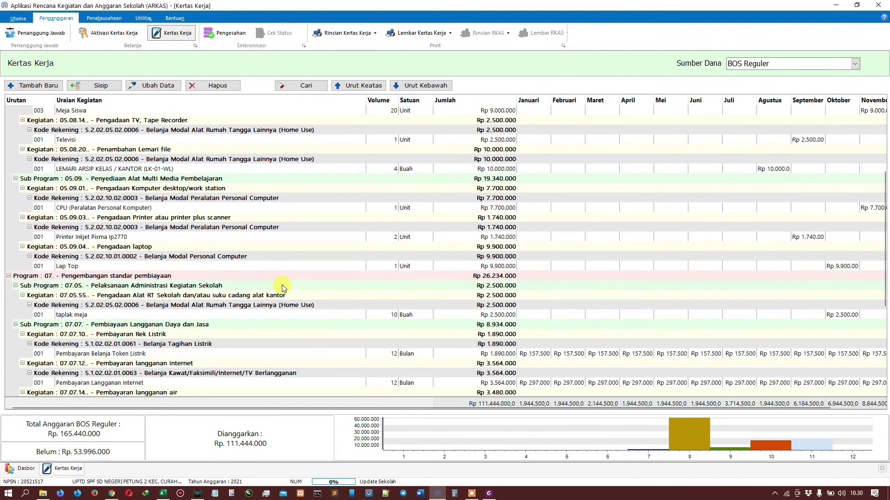
scroll(284, 288, down, 3)
scroll(290, 285, down, 3)
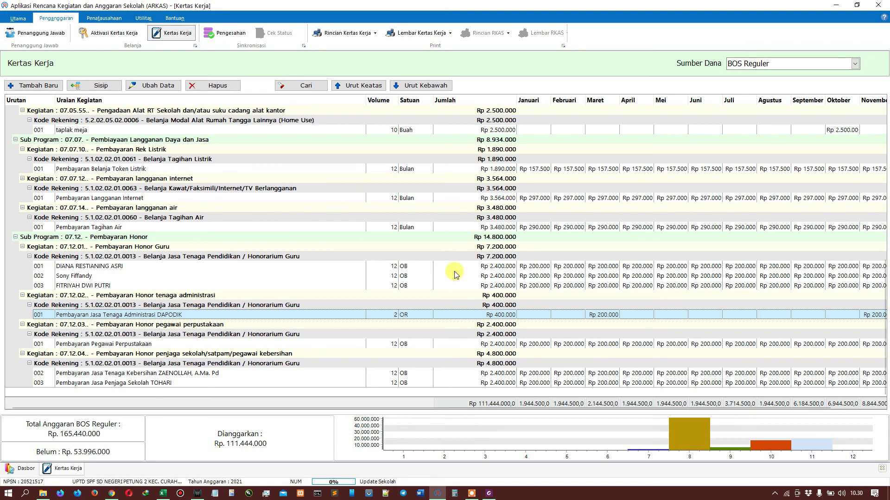
click(163, 493)
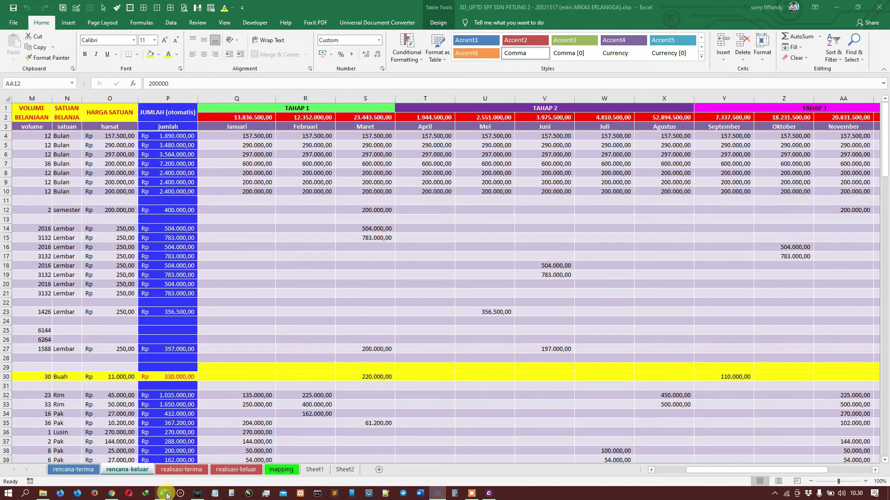
Step: Inspect cells R12, Q32 and S76 on the rencana-keluar sheet, then return to ARKAS
click(293, 208)
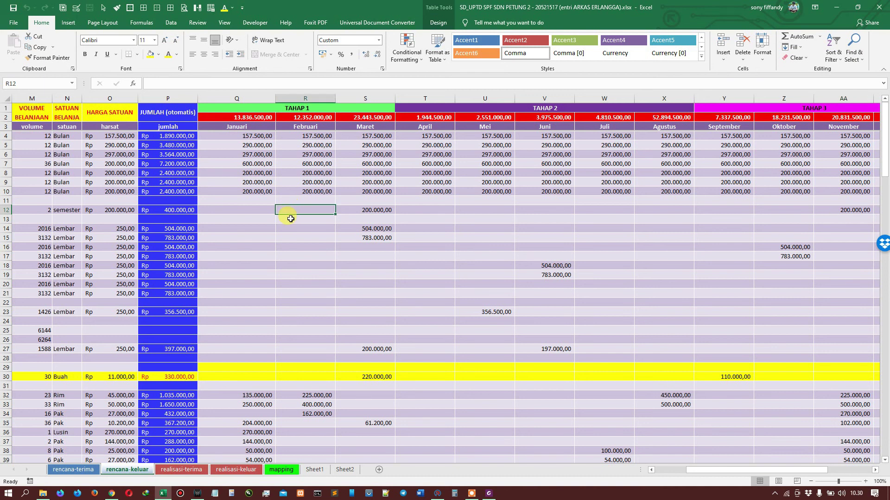
key(Left)
key(Left)
key(Left)
key(Left)
key(Left)
key(Left)
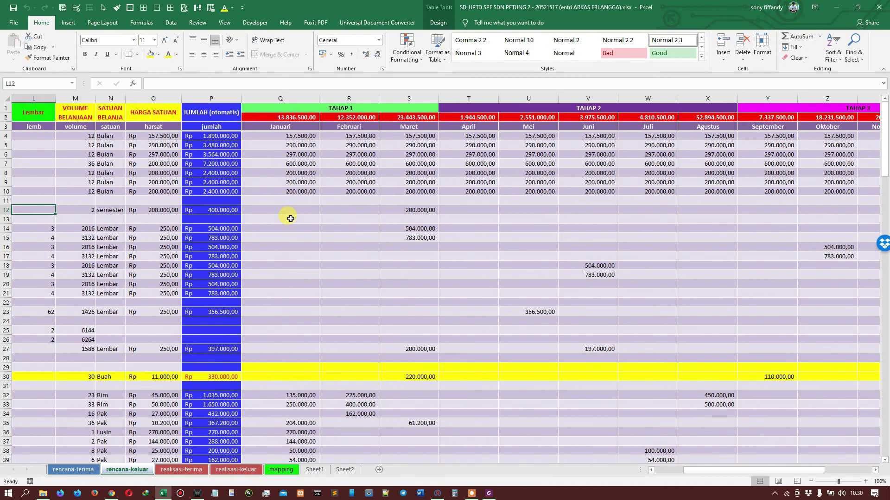
scroll(310, 232, down, 9)
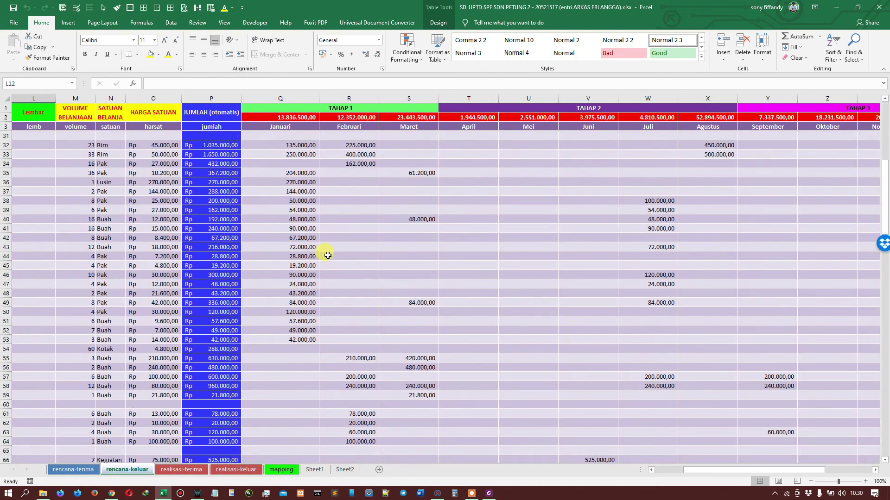
click(294, 141)
scroll(339, 179, down, 5)
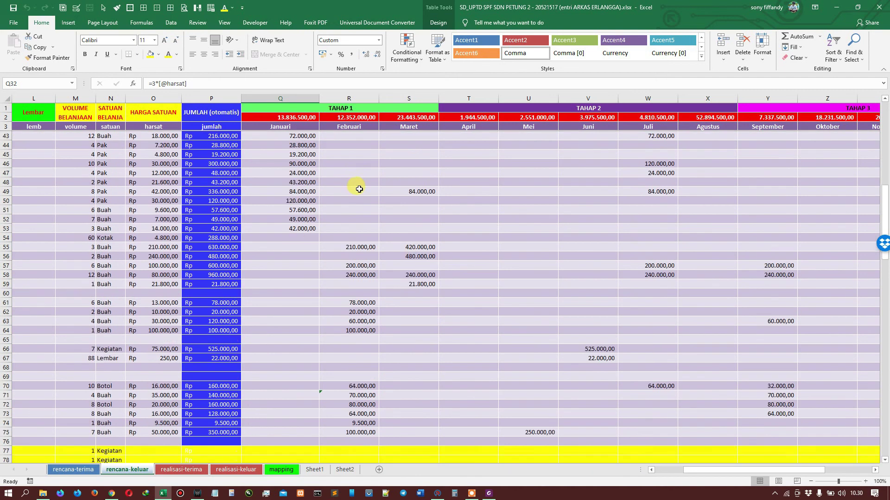
scroll(263, 321, down, 2)
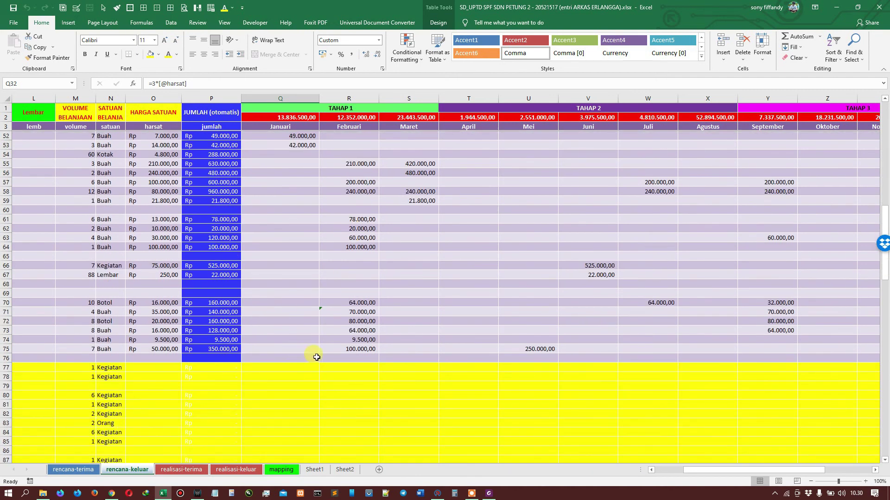
click(403, 353)
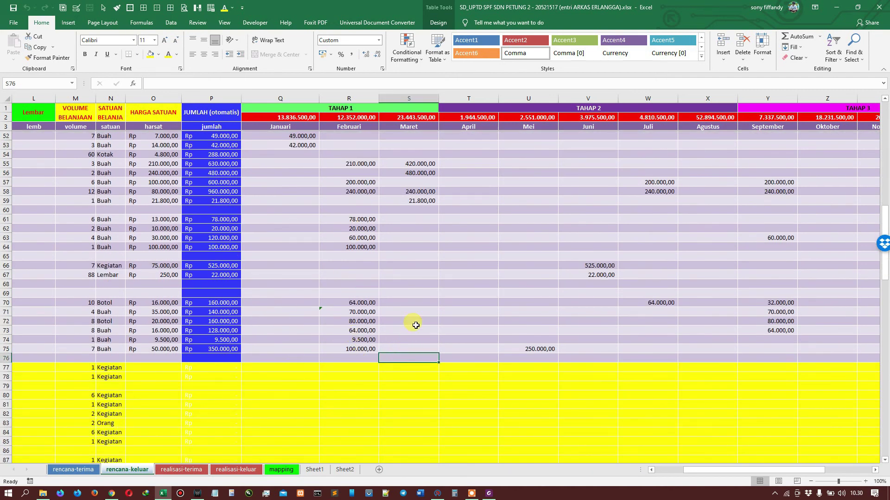
scroll(427, 274, up, 11)
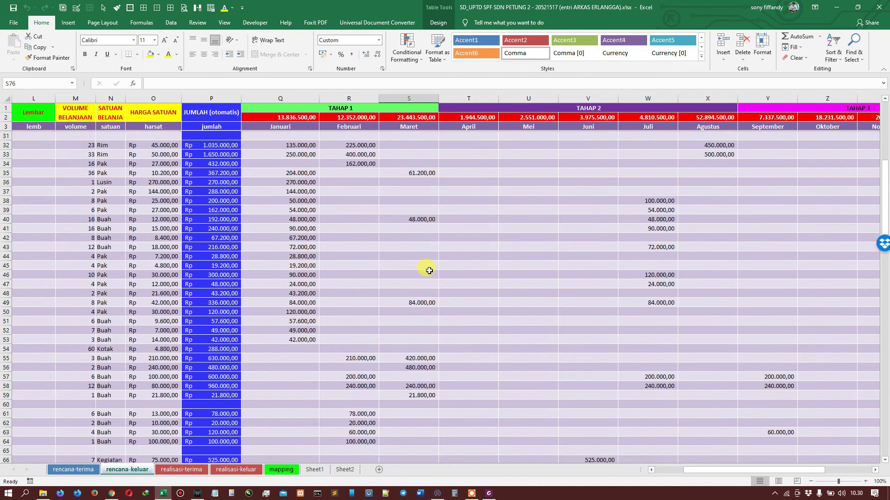
scroll(429, 266, up, 5)
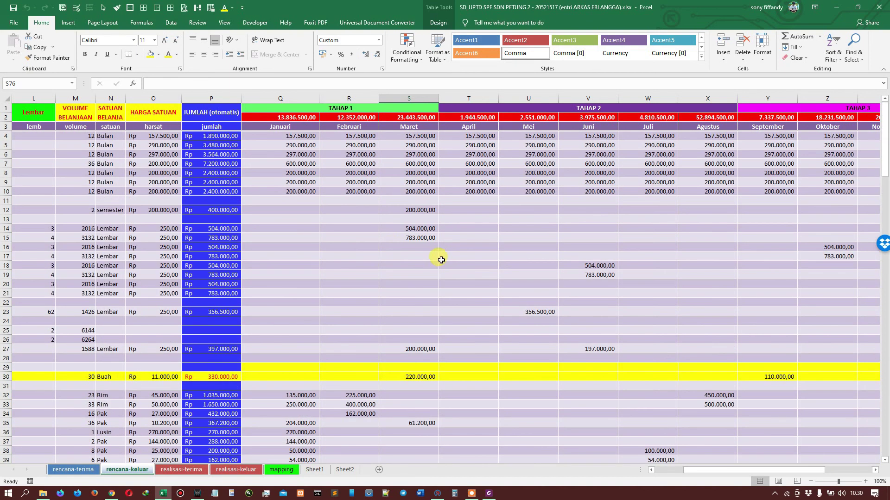
scroll(417, 262, down, 7)
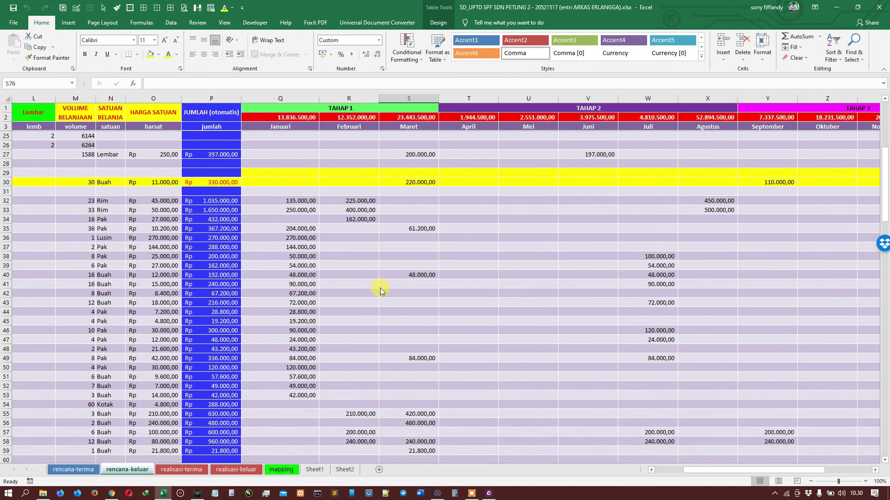
key(alt+Tab)
scroll(440, 258, up, 10)
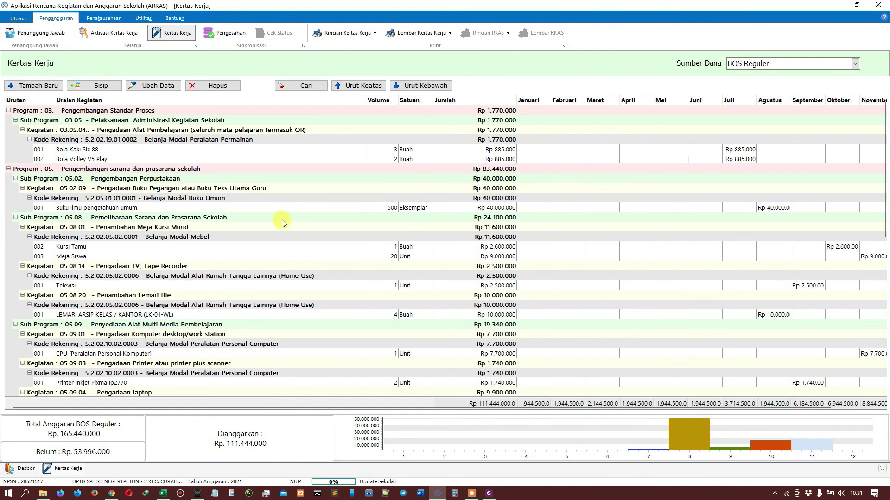
click(216, 151)
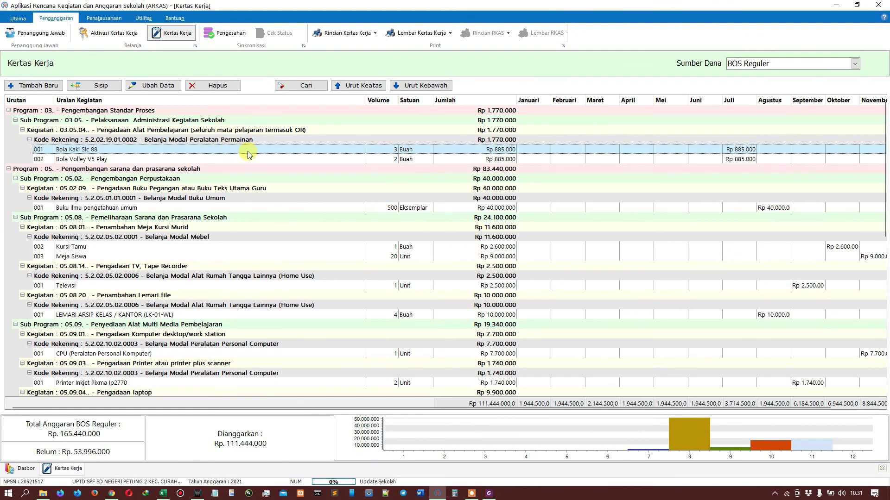
click(220, 160)
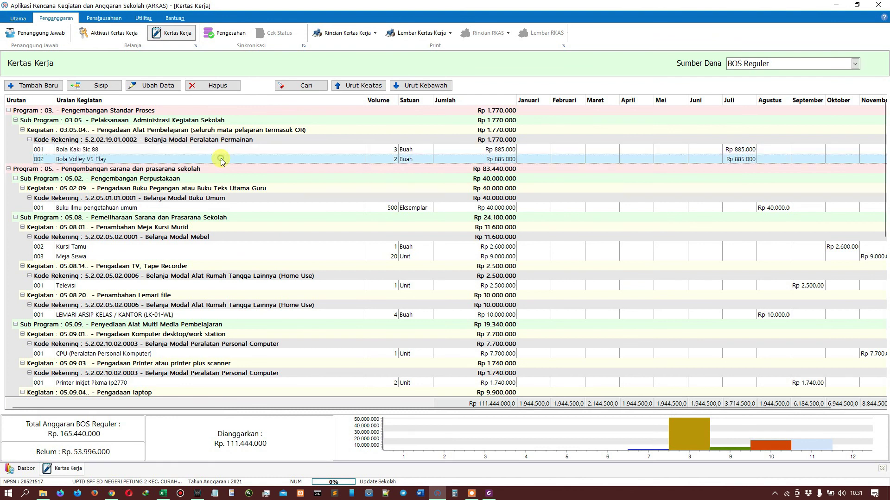
click(244, 210)
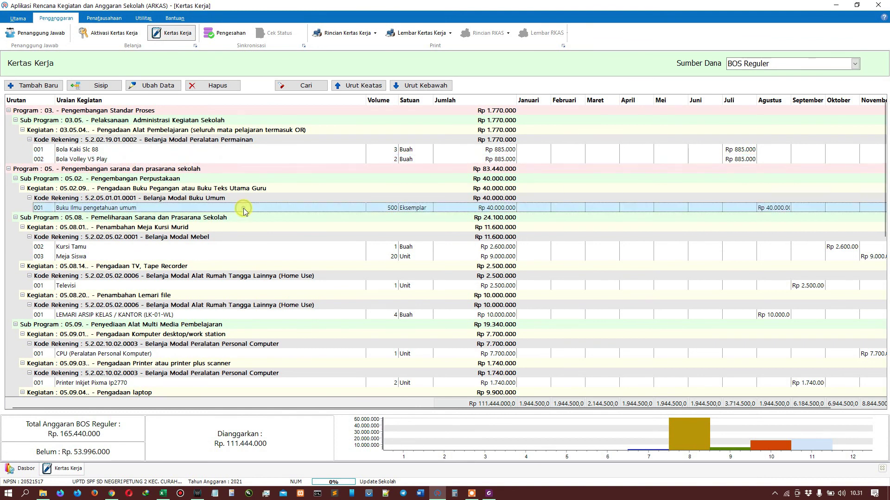
click(175, 151)
click(177, 159)
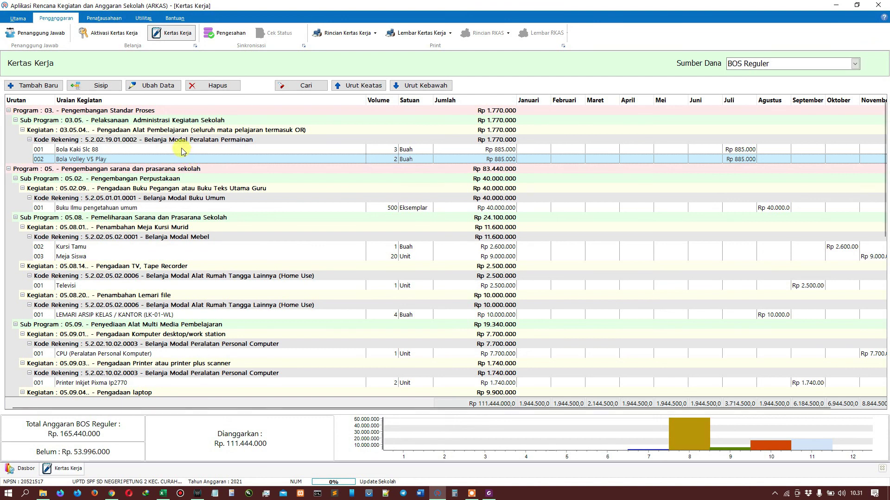
click(166, 151)
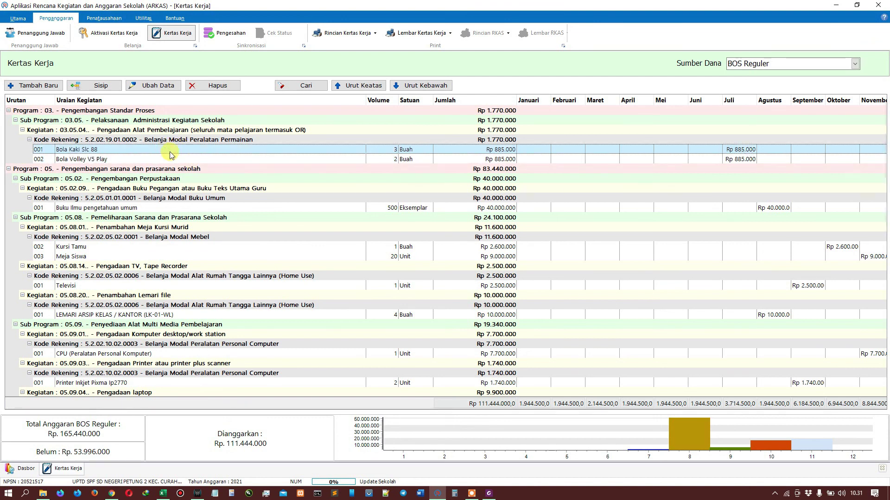
click(195, 162)
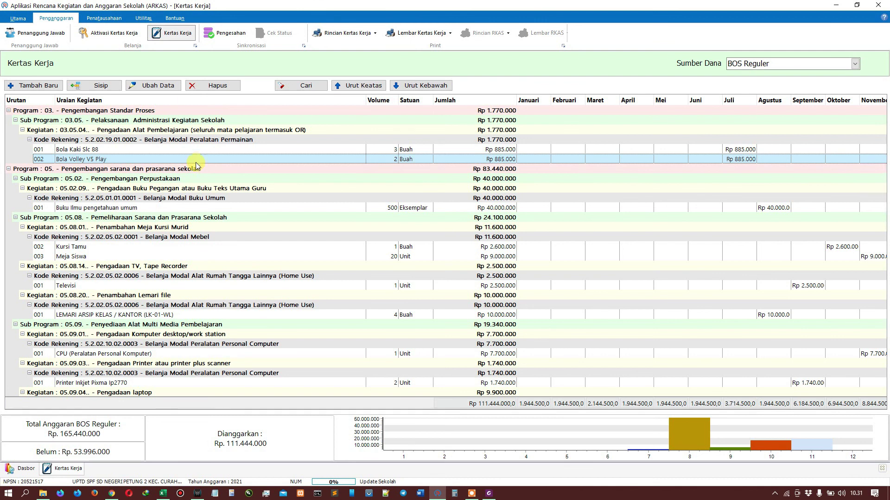
click(240, 209)
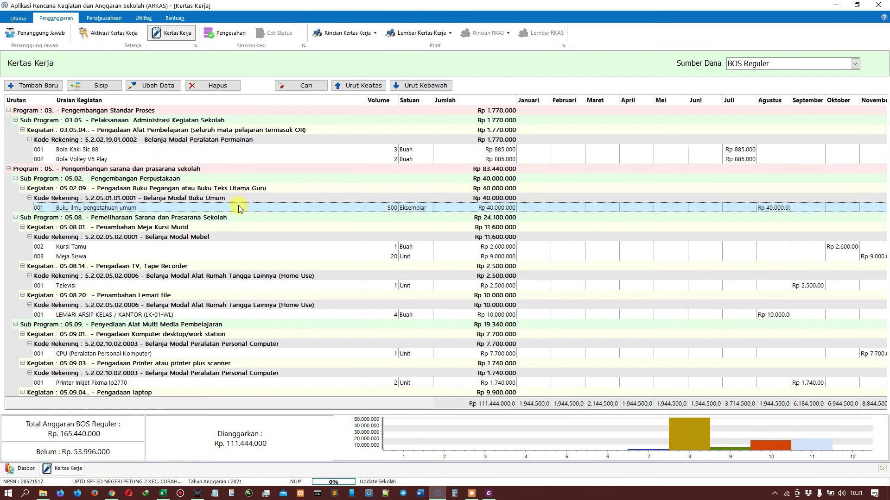